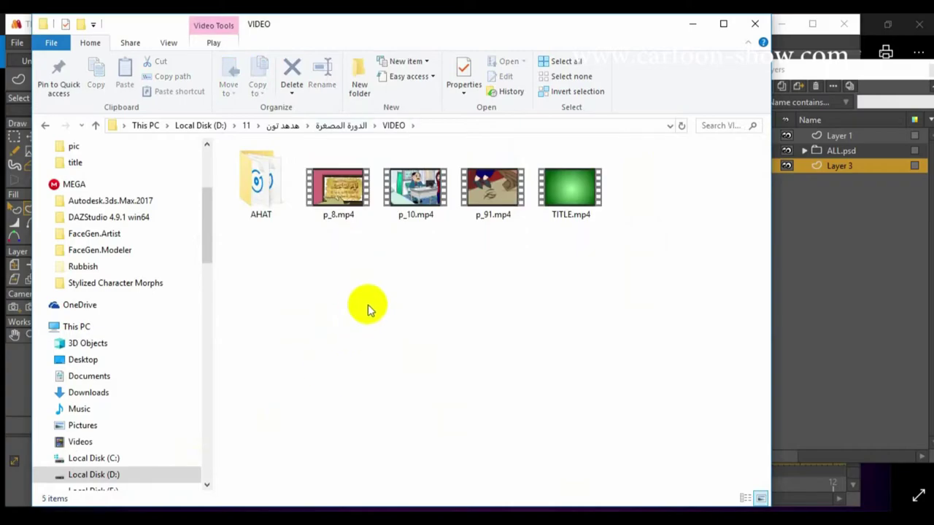
Play the TITLE.mp4 video from the VIDEO folder through to its end and close the player
double_click(558, 191)
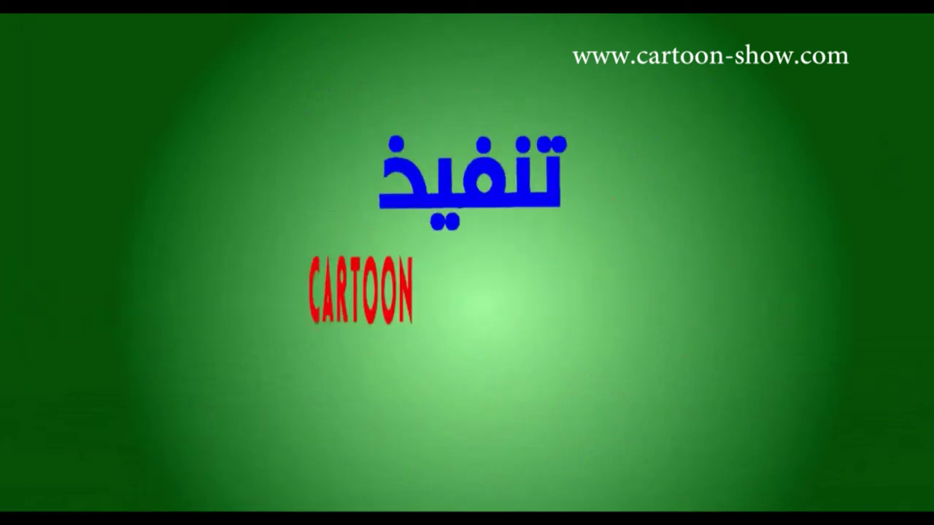
mouse_move(775, 413)
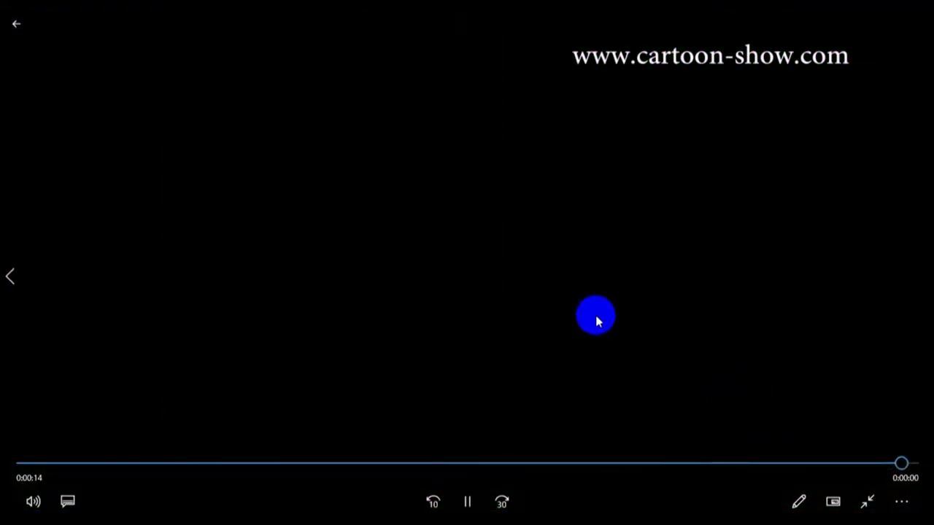
double_click(695, 166)
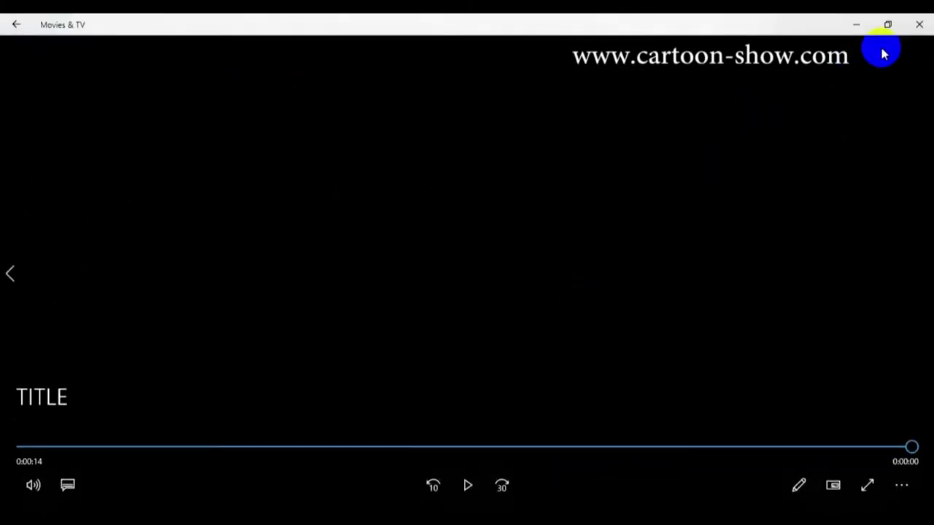
left_click(917, 31)
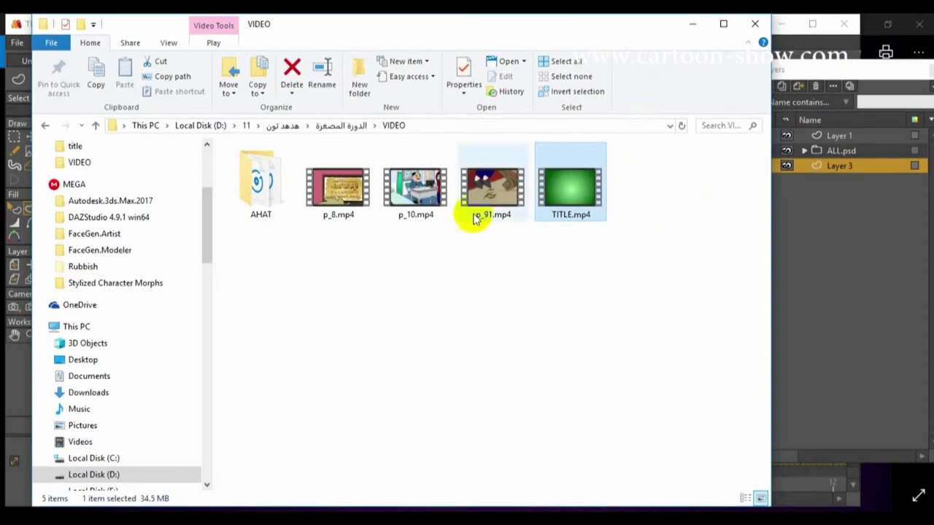
Review the p_8.mp4, p_10.mp4 and p_91.mp4 clips in the VIDEO folder
left_click_drag(300, 243, 502, 194)
left_click(336, 241)
left_click(327, 205)
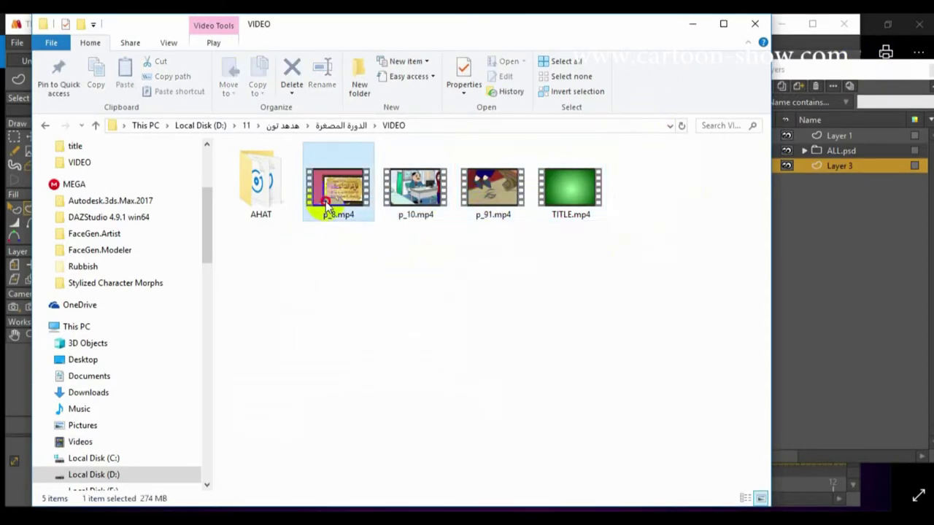
left_click(424, 213)
left_click(496, 210)
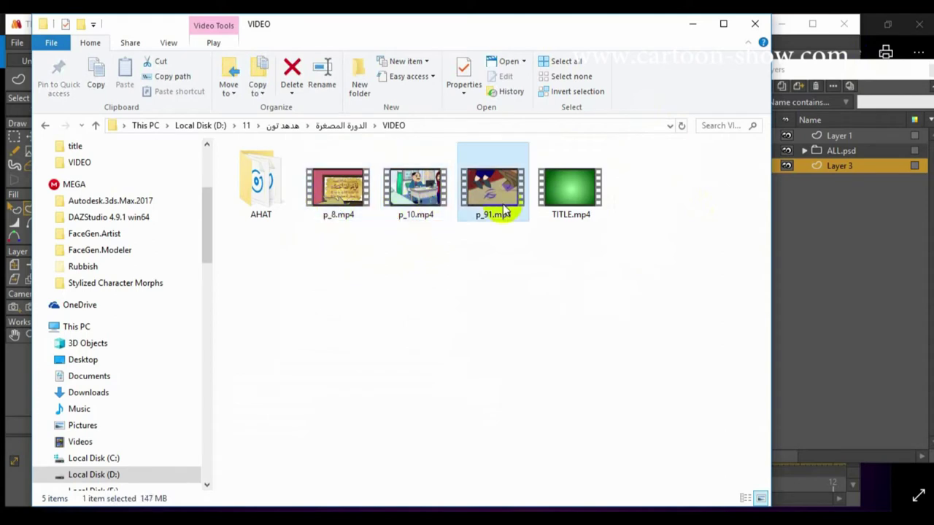
left_click(339, 223)
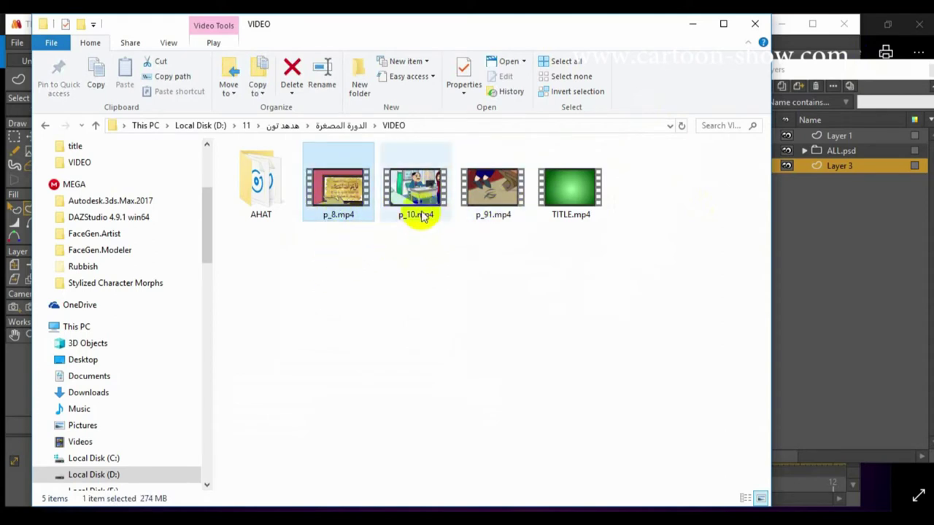
left_click(419, 205)
left_click(474, 196)
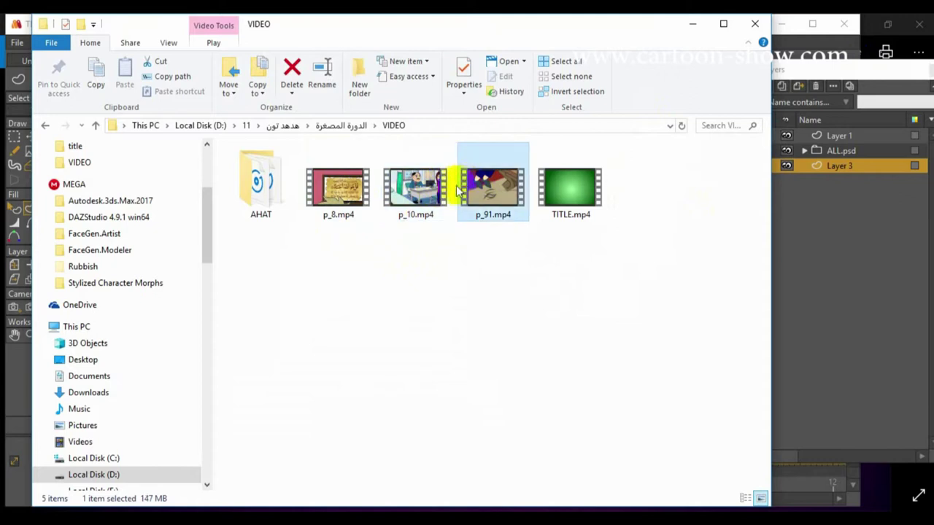
left_click(434, 196)
left_click(482, 200)
left_click(427, 206)
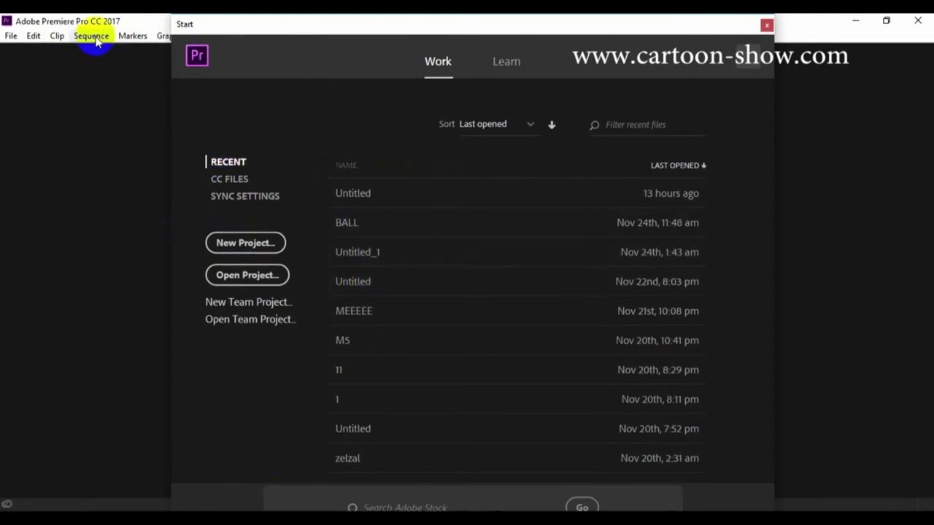
Switch to Adobe Premiere Pro, start a new project and choose the VIDEO folder as its location
left_click(240, 244)
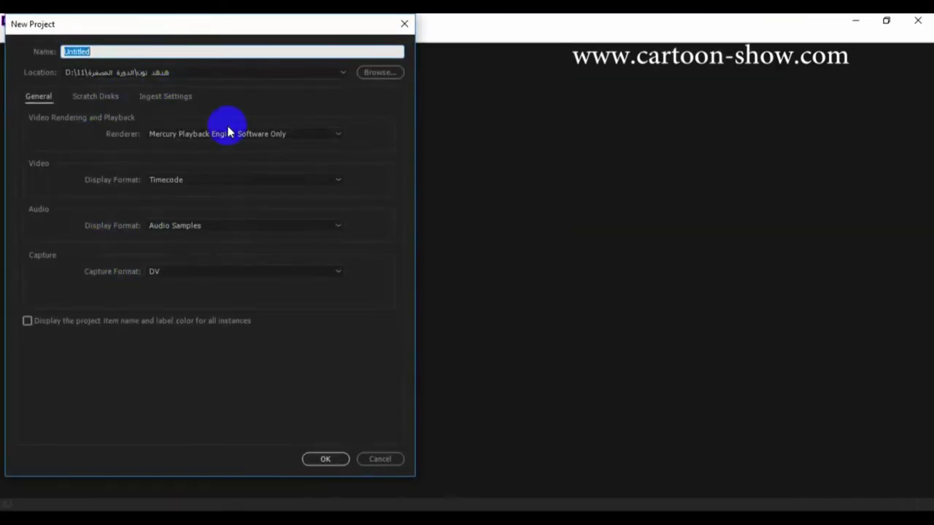
left_click(375, 71)
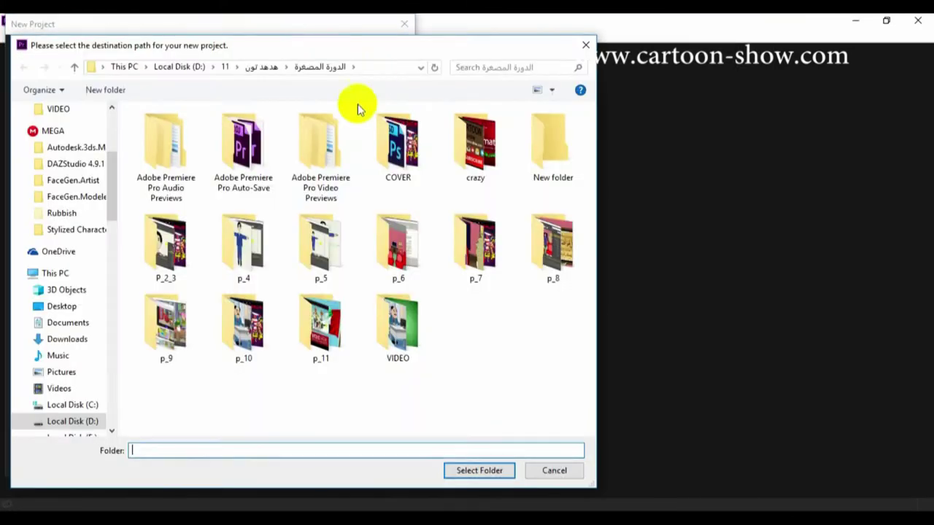
double_click(394, 332)
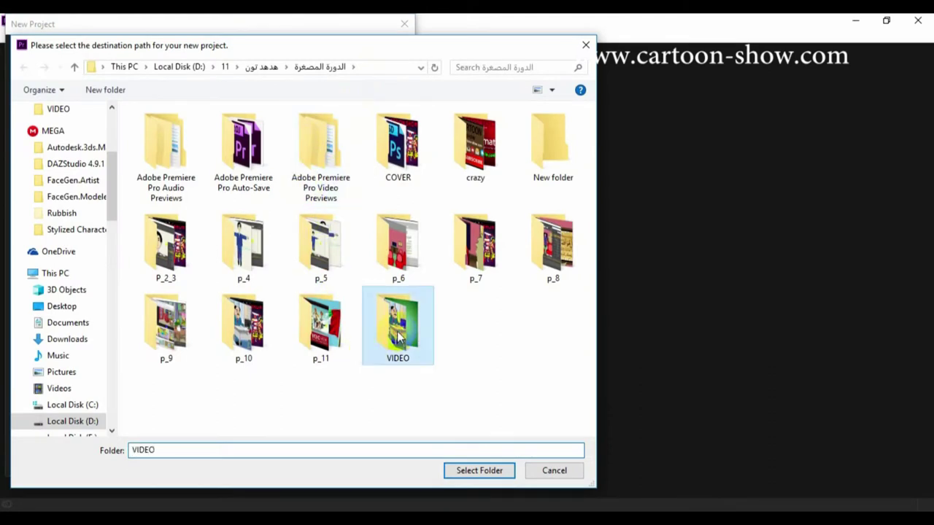
left_click(171, 447)
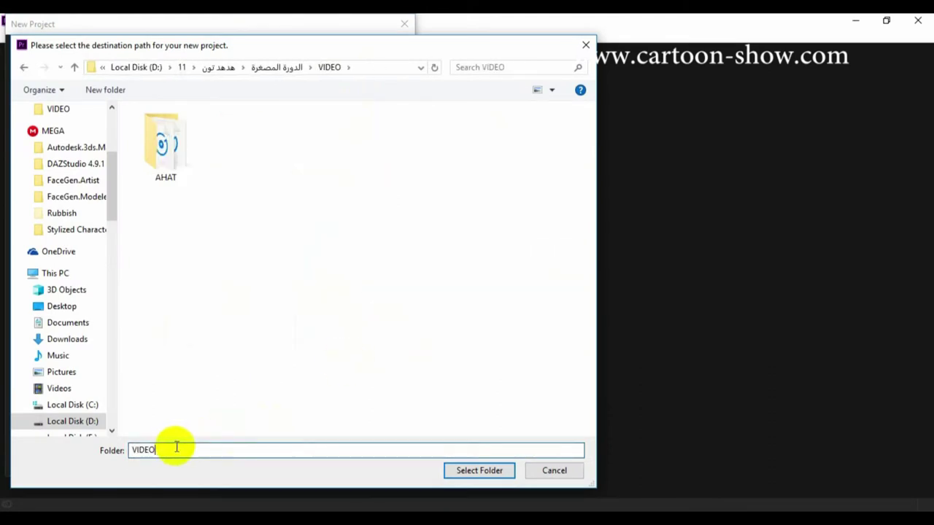
left_click_drag(176, 447, 129, 446)
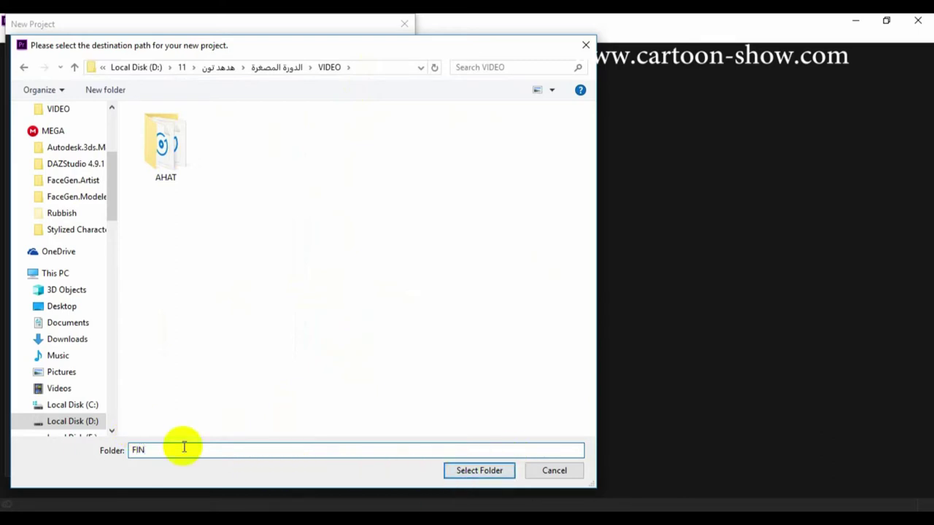
left_click_drag(183, 447, 77, 444)
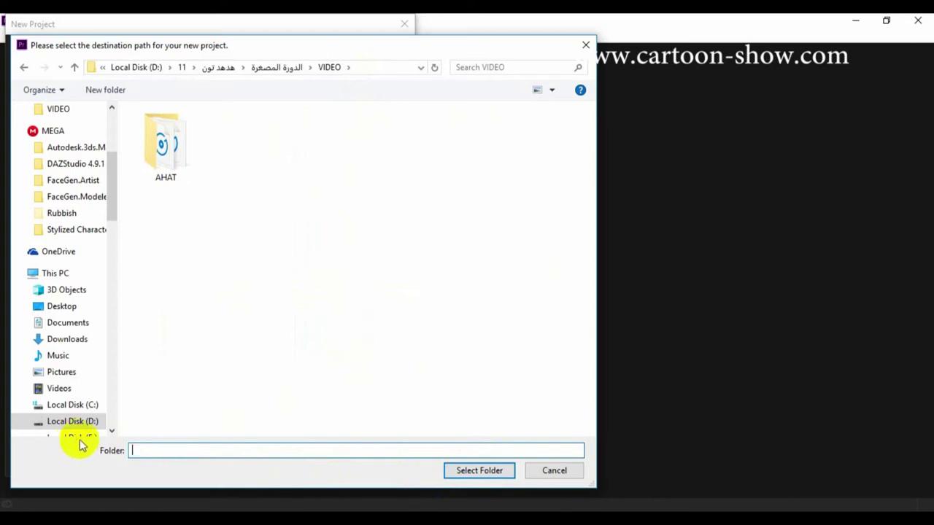
left_click(464, 468)
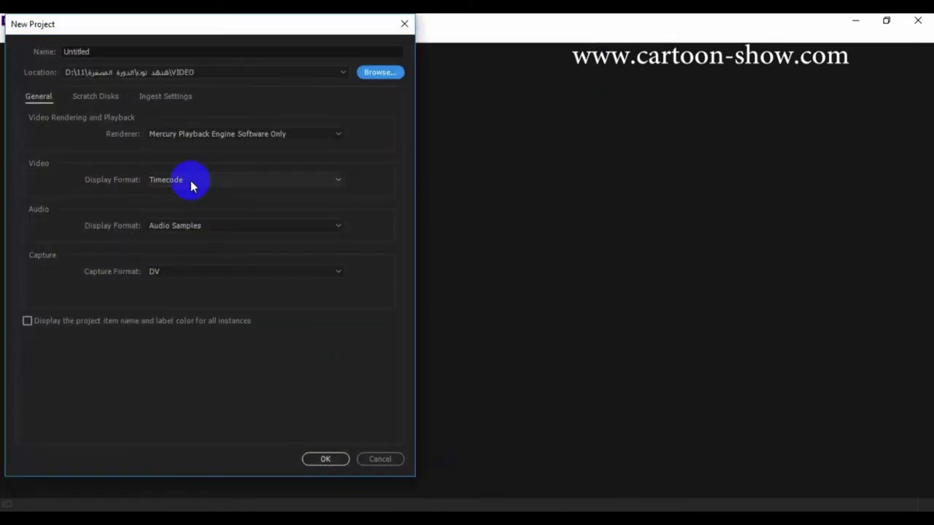
Name the new project FIN, keep the capture format at DV and create the project
double_click(72, 54)
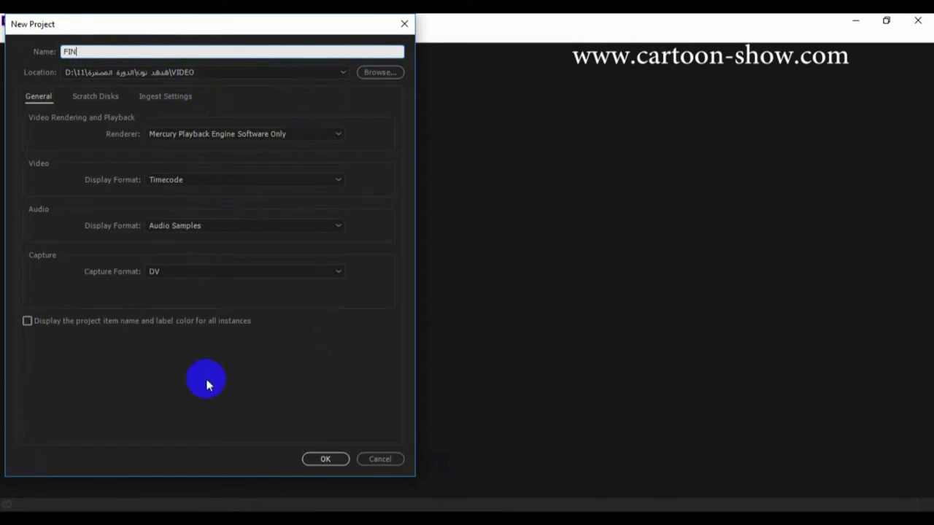
left_click(214, 276)
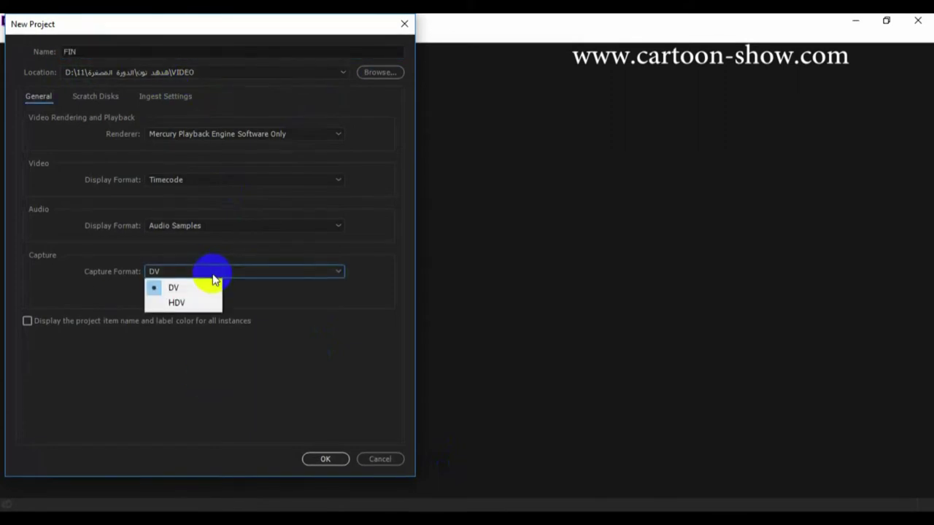
left_click(331, 324)
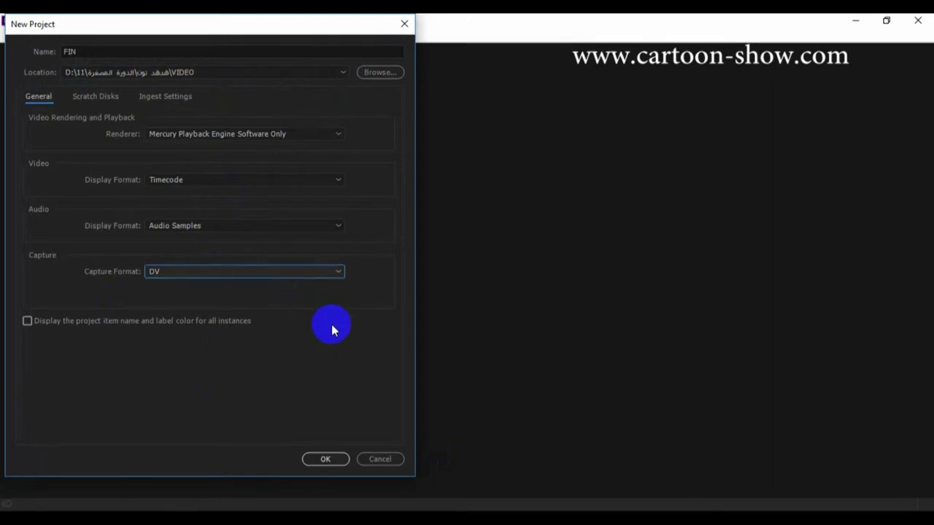
left_click(321, 458)
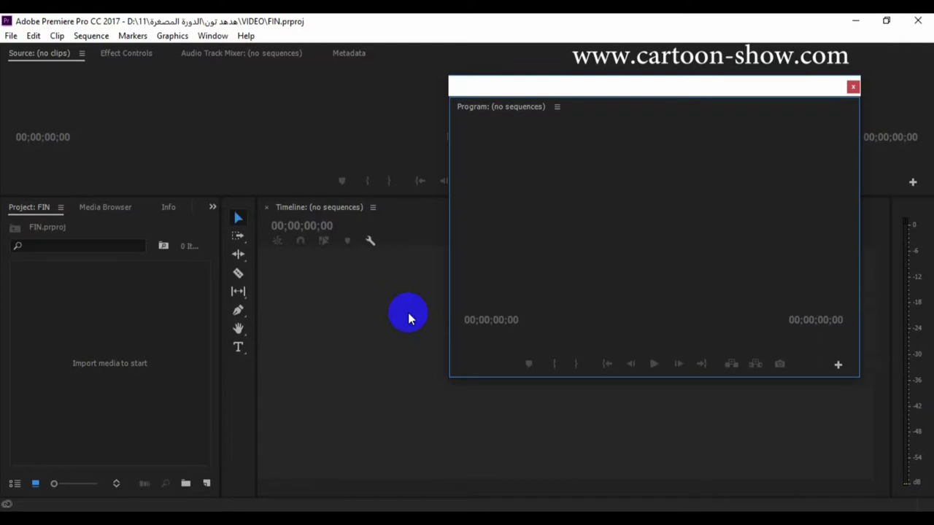
Move the floating Program monitor up above the timeline and reduce its height
left_click_drag(596, 88, 586, 25)
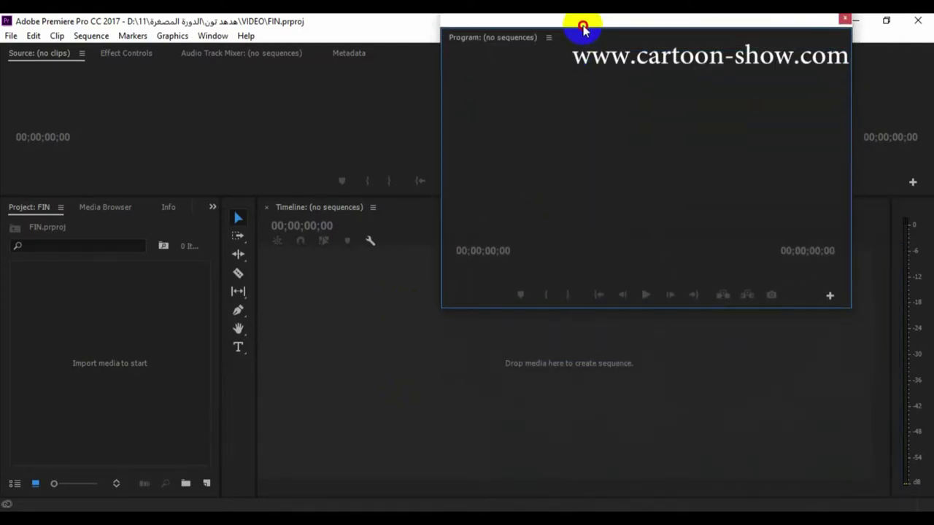
left_click_drag(552, 310, 547, 184)
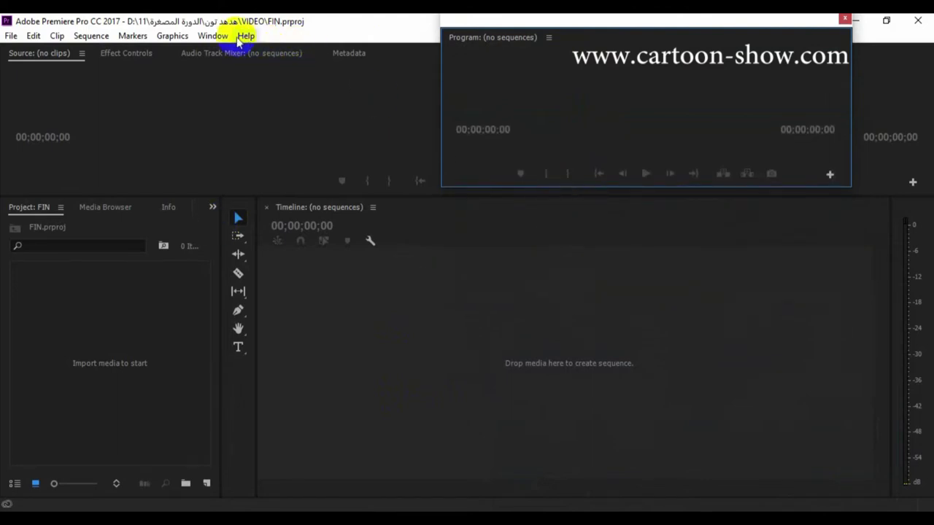
Switch to the Audio workspace and return to the Editing workspace
left_click(213, 36)
mouse_move(89, 51)
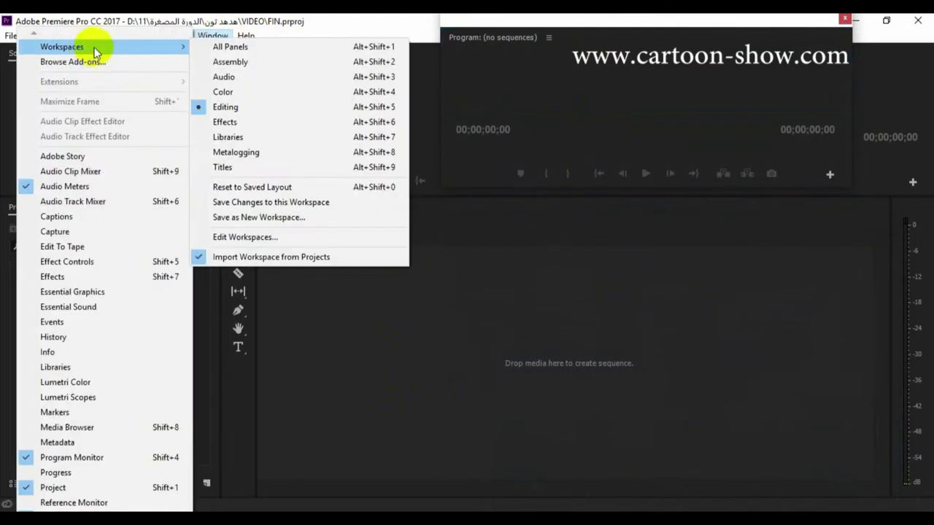
left_click(224, 76)
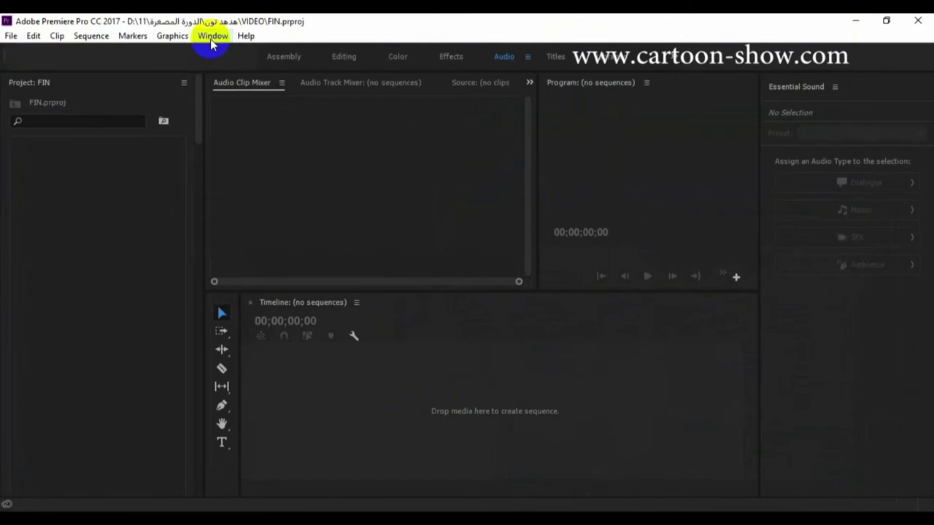
left_click(211, 36)
mouse_move(146, 49)
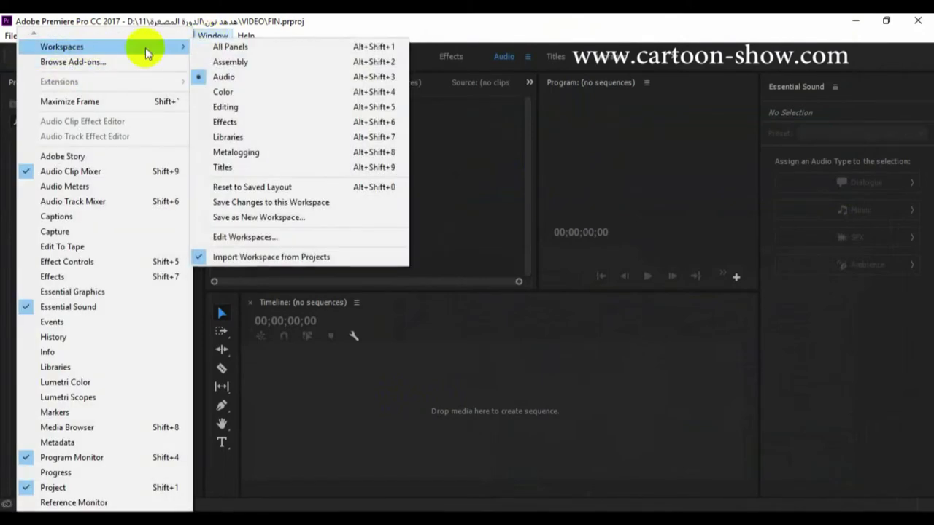
left_click(232, 107)
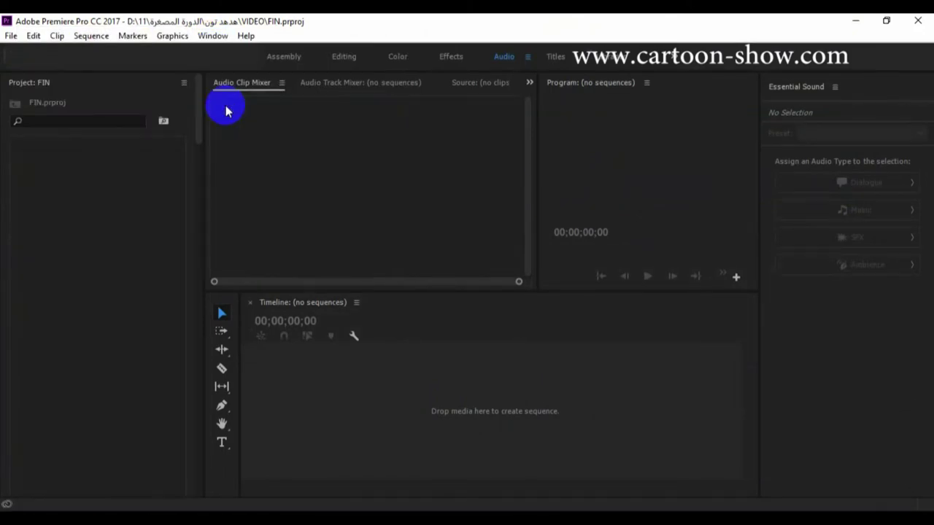
Move the floating Program monitor up, increase its height, and enlarge the Source monitor area above the Project and Timeline panels
left_click_drag(596, 89, 590, 24)
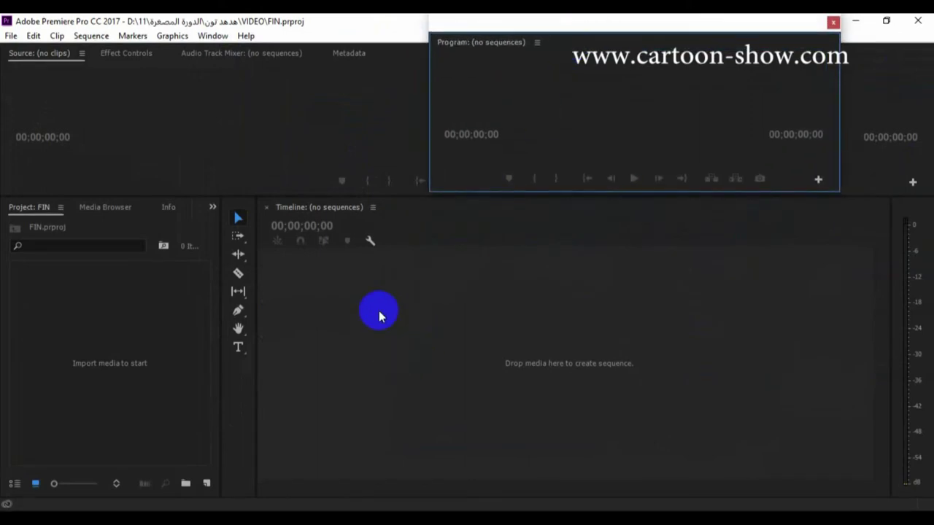
left_click_drag(376, 196, 387, 343)
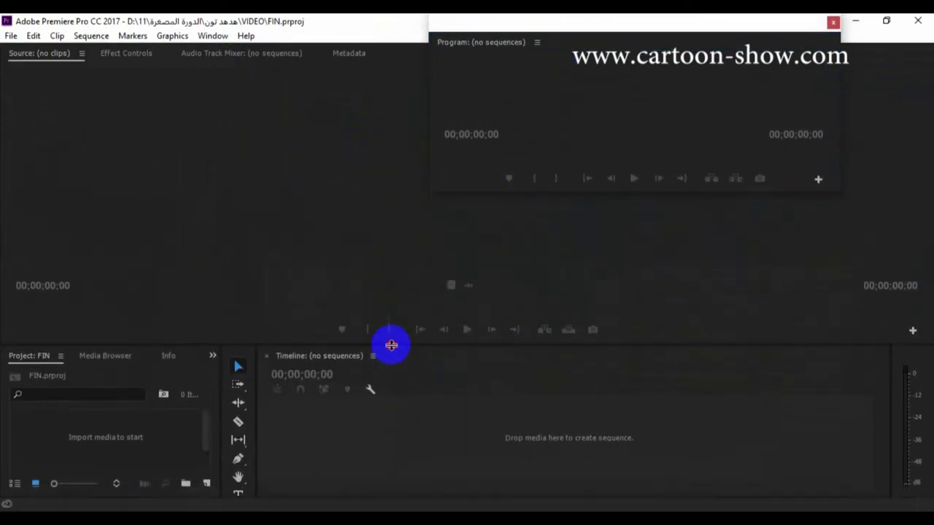
left_click_drag(554, 195, 554, 311)
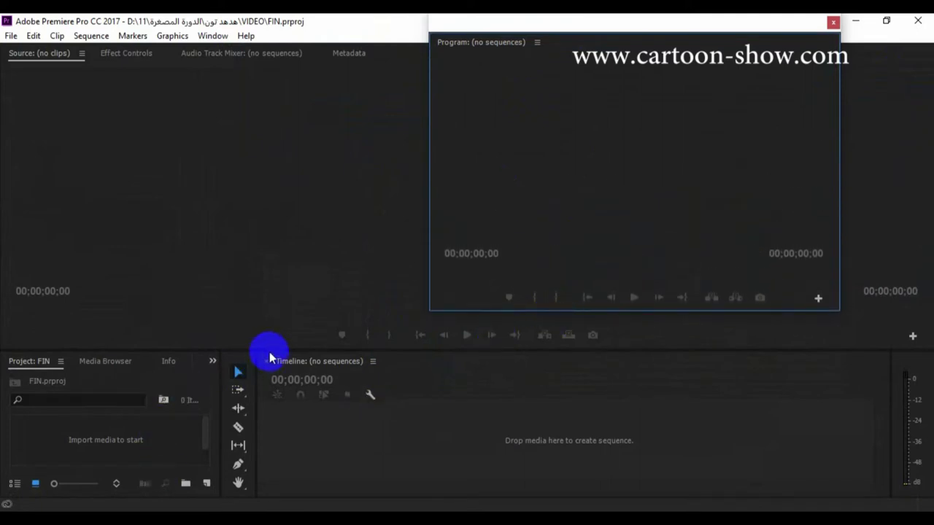
left_click_drag(270, 350, 277, 288)
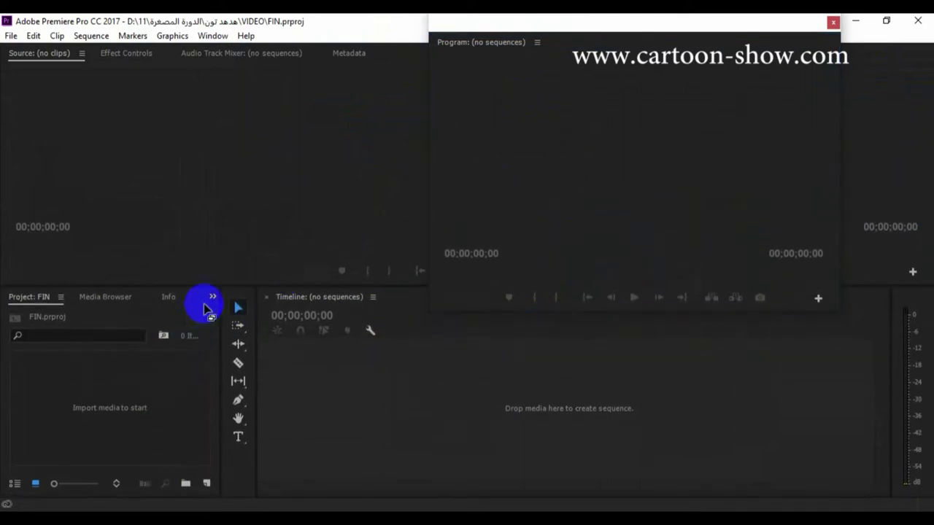
left_click(213, 298)
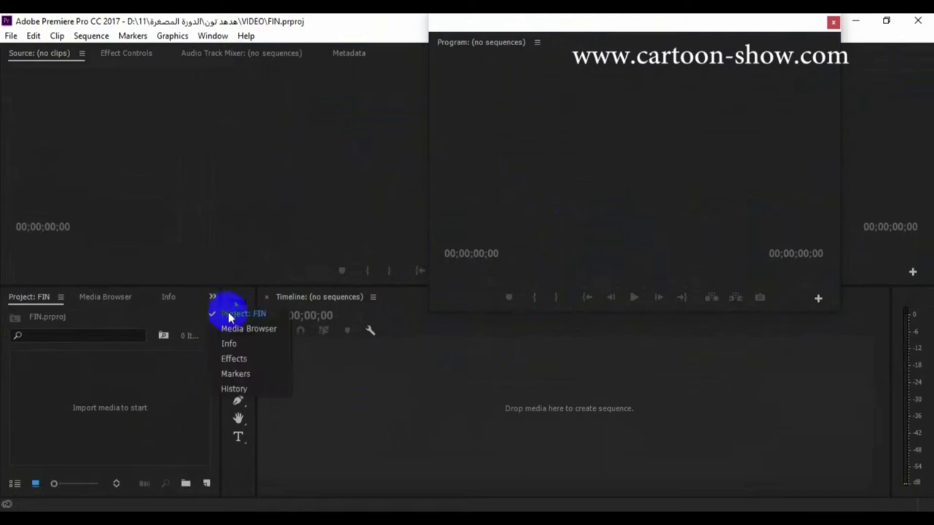
left_click(127, 409)
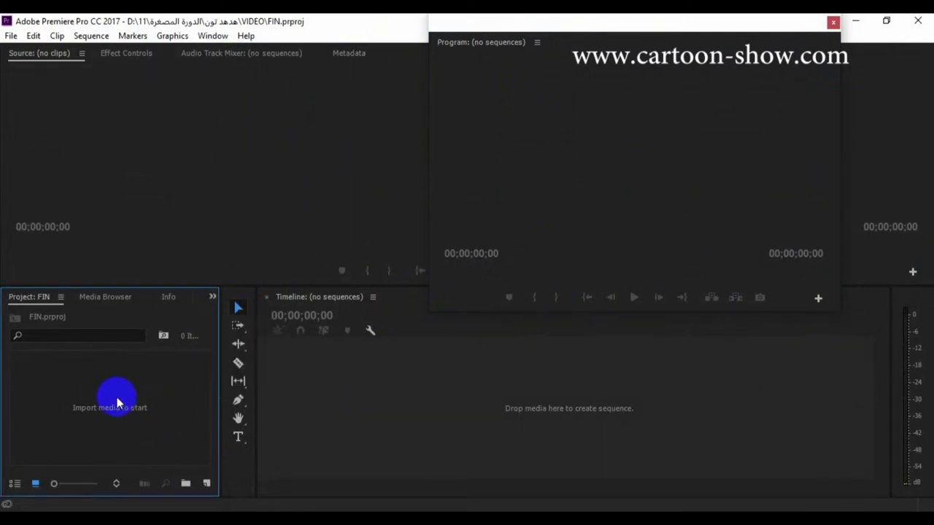
double_click(116, 401)
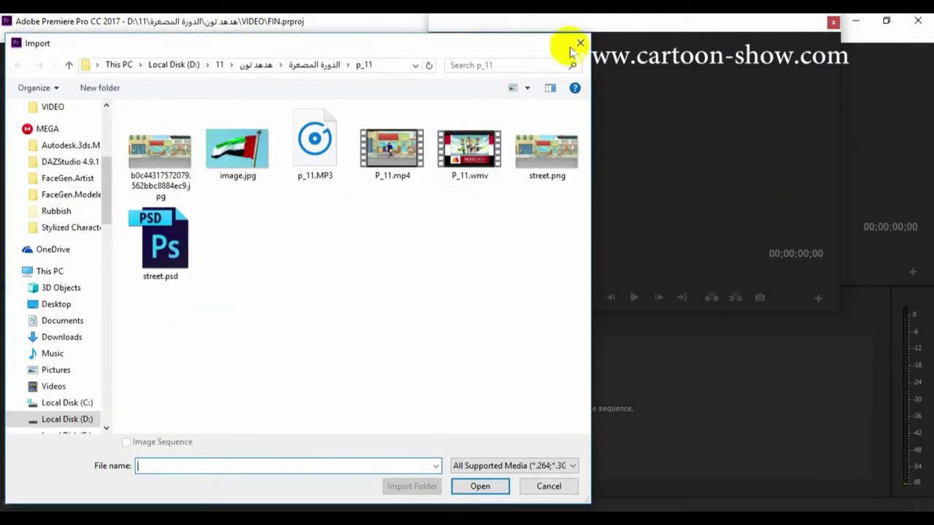
left_click(577, 44)
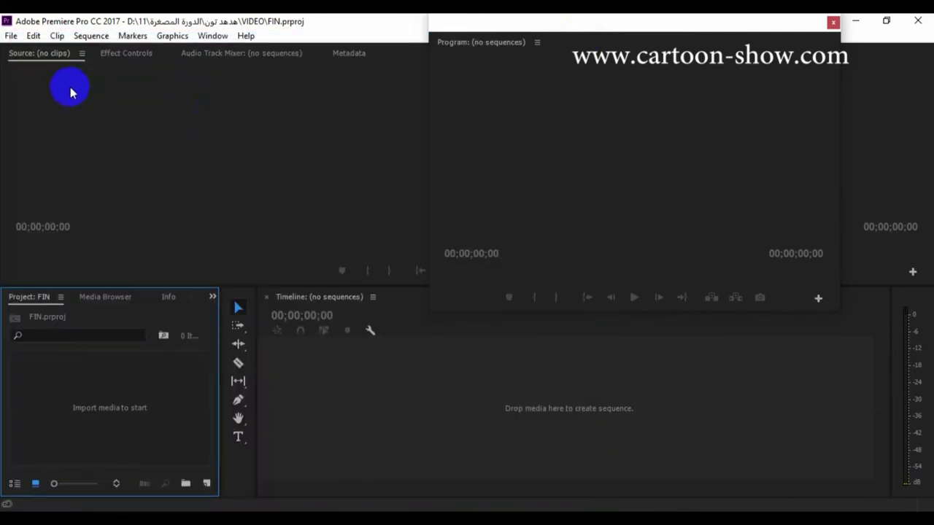
Import p_8.mp4, p_10.mp4, p_91.mp4 and TITLE.mp4 from the VIDEO folder into the project
left_click(10, 36)
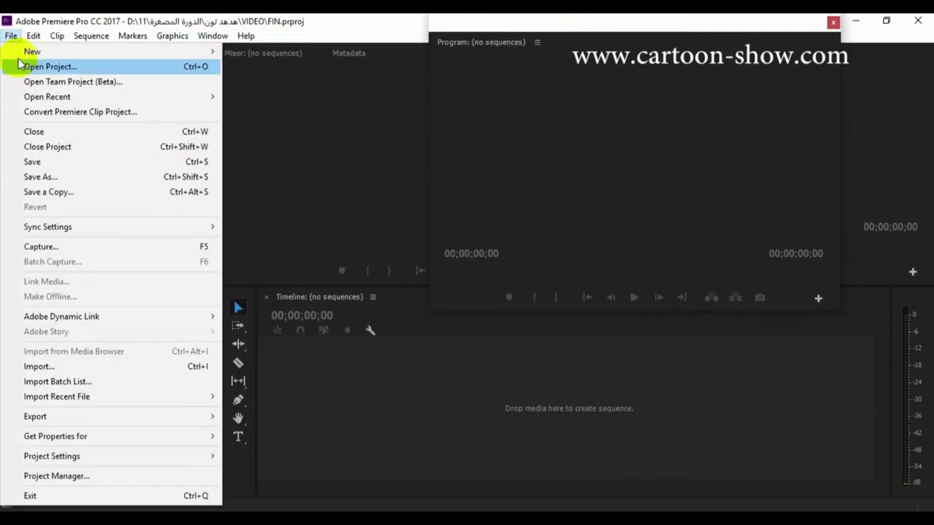
left_click(47, 368)
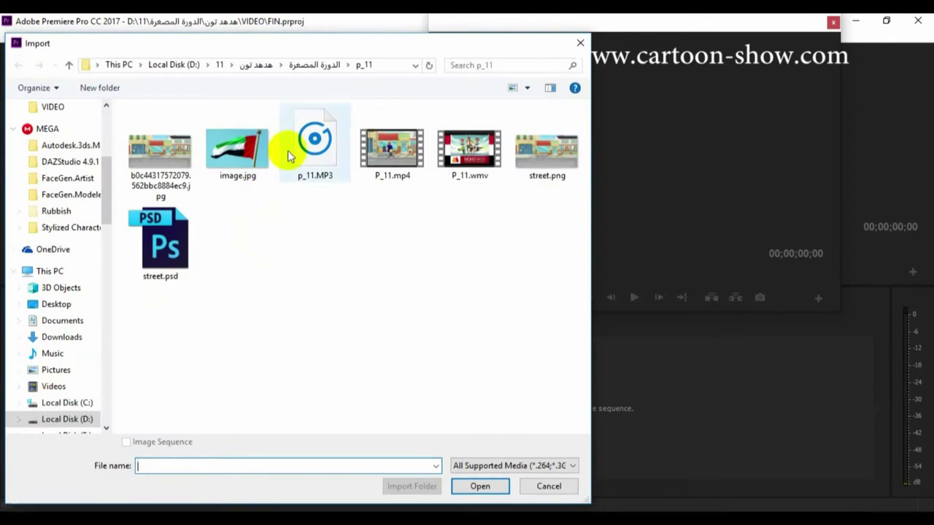
left_click(314, 65)
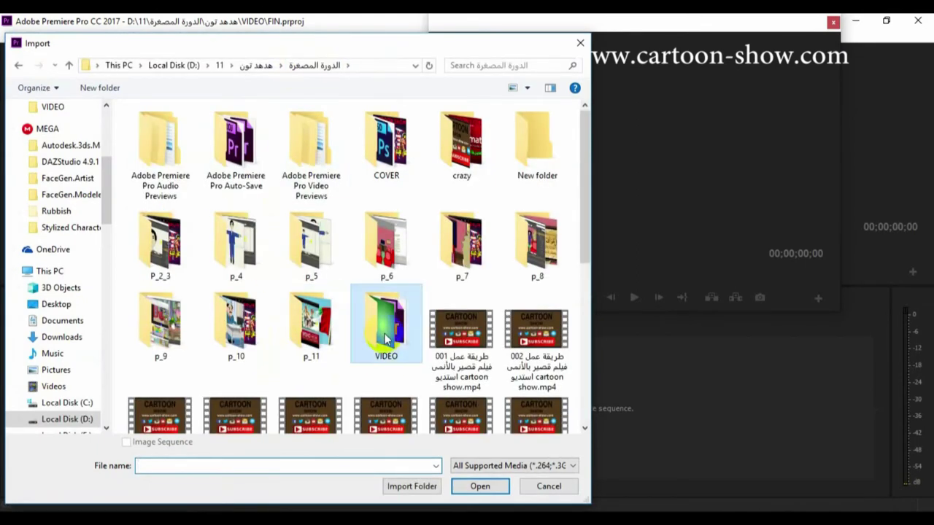
double_click(387, 339)
left_click(319, 164)
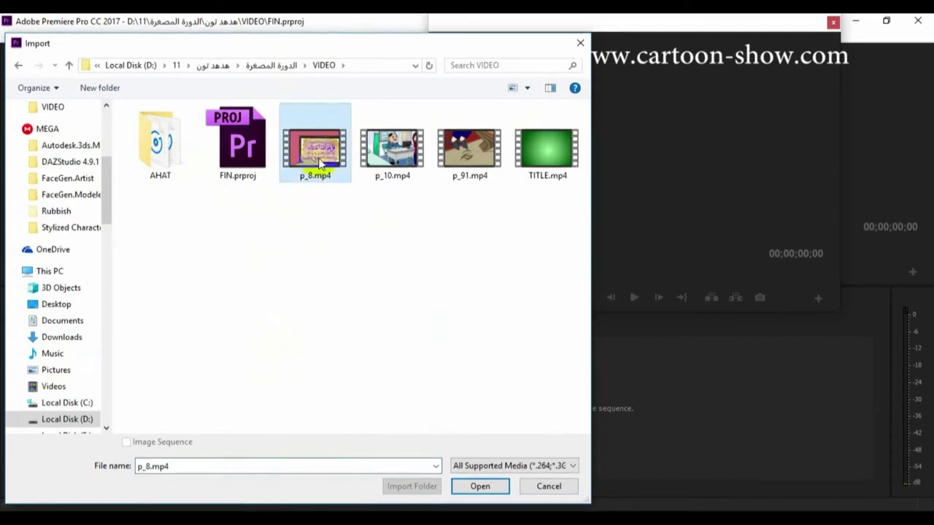
left_click(389, 158, "ctrl")
left_click(494, 168, "ctrl")
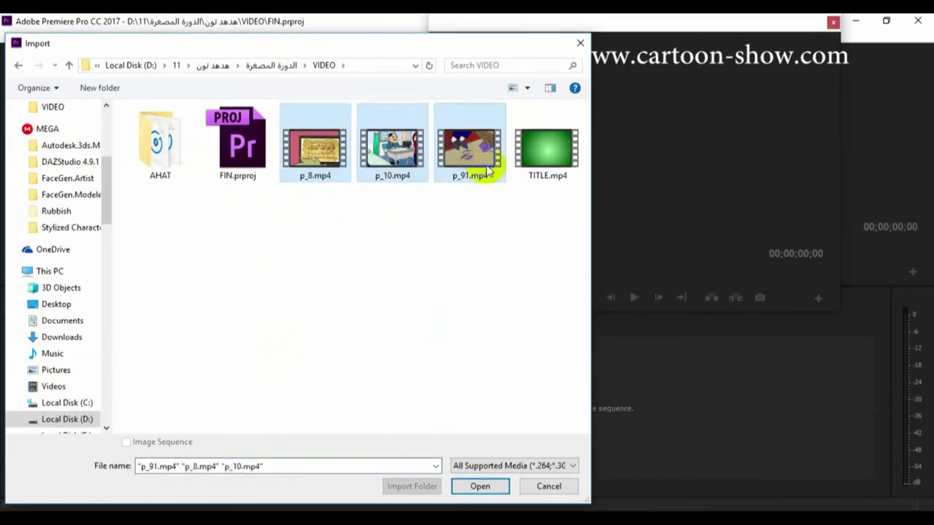
left_click(544, 162, "ctrl")
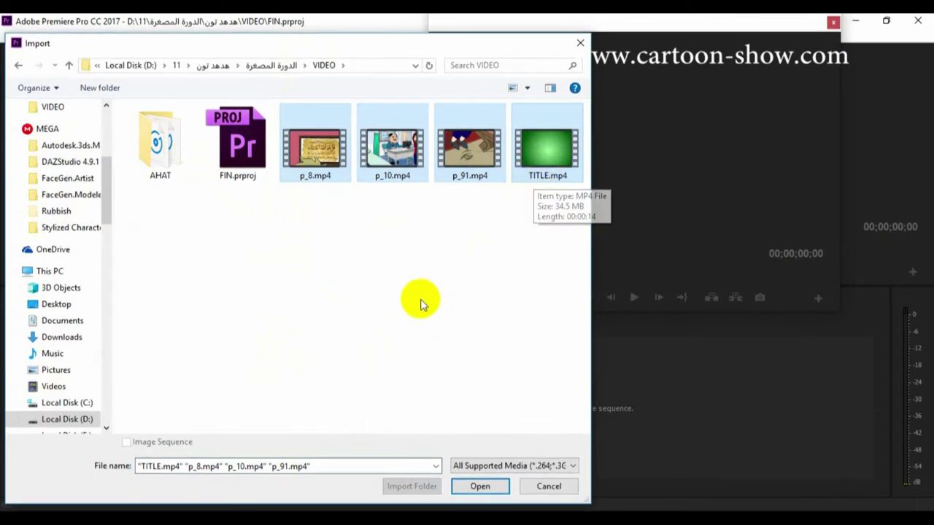
left_click(470, 486)
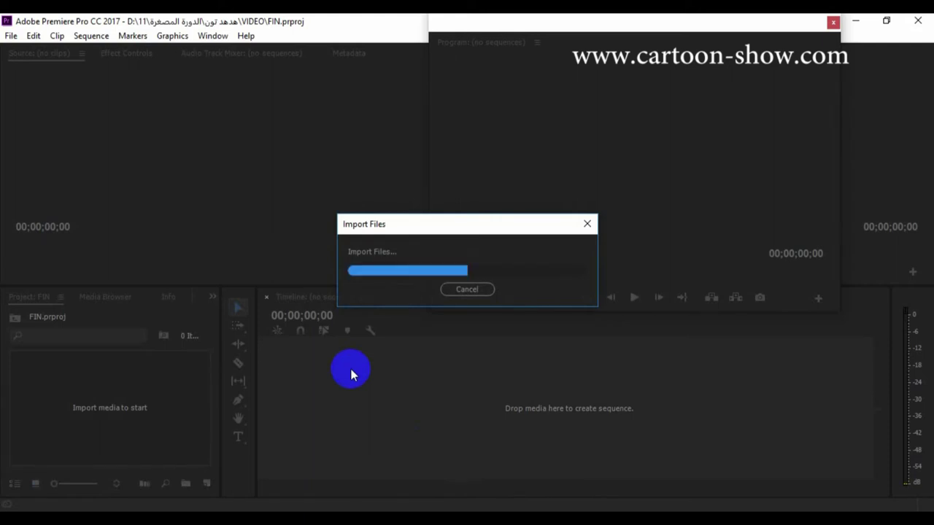
Extend the Project and Timeline panels upward and display the project's imported media
left_click(162, 295)
left_click_drag(161, 287, 186, 206)
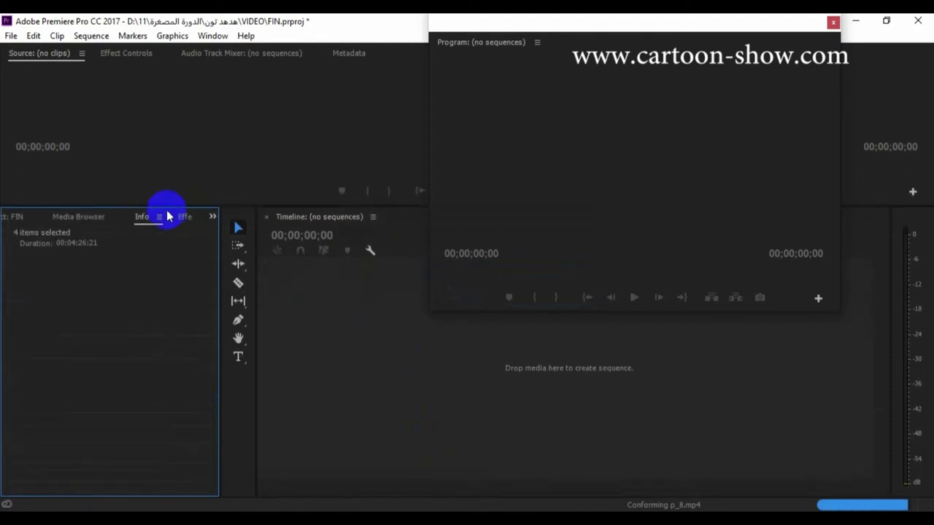
left_click(18, 221)
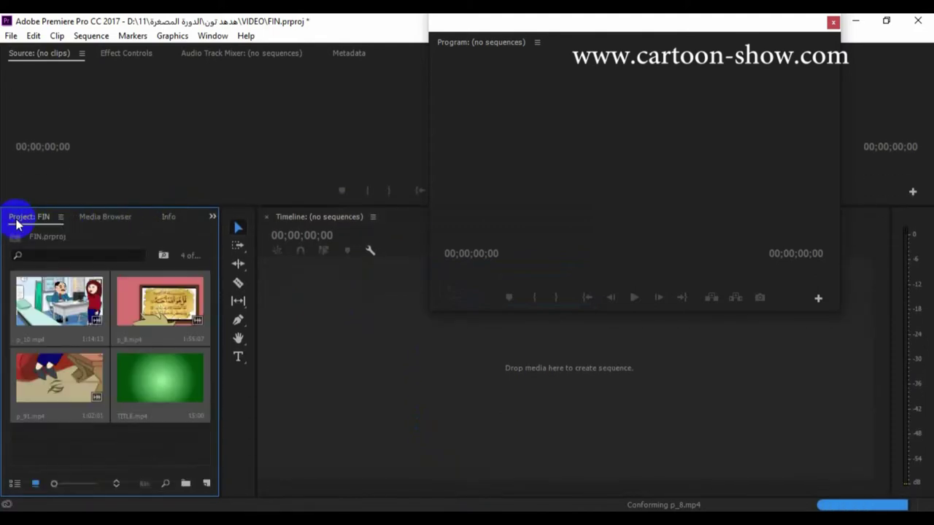
Start another media import, open the AHAT folder inside VIDEO, and select and deselect all its audio files
left_click(100, 453)
double_click(100, 453)
left_click(171, 142)
double_click(171, 141)
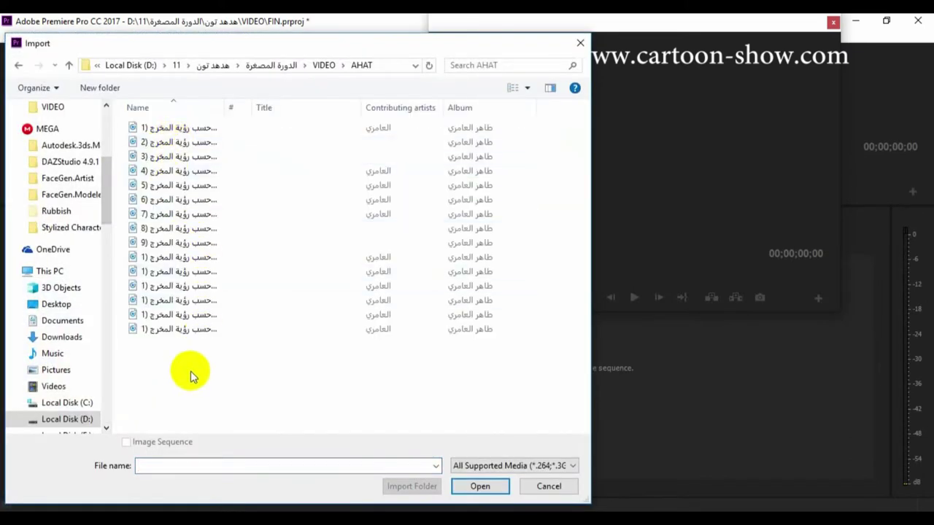
left_click_drag(186, 372, 275, 129)
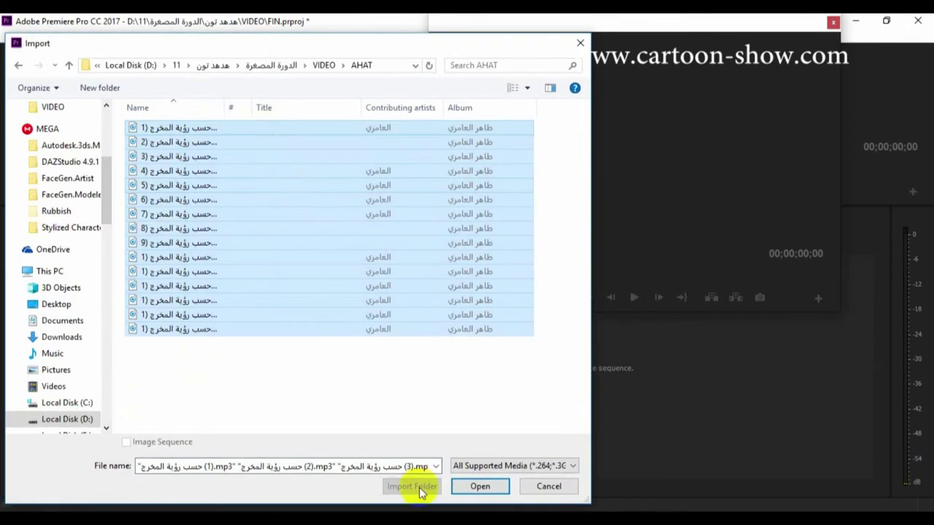
left_click(272, 370)
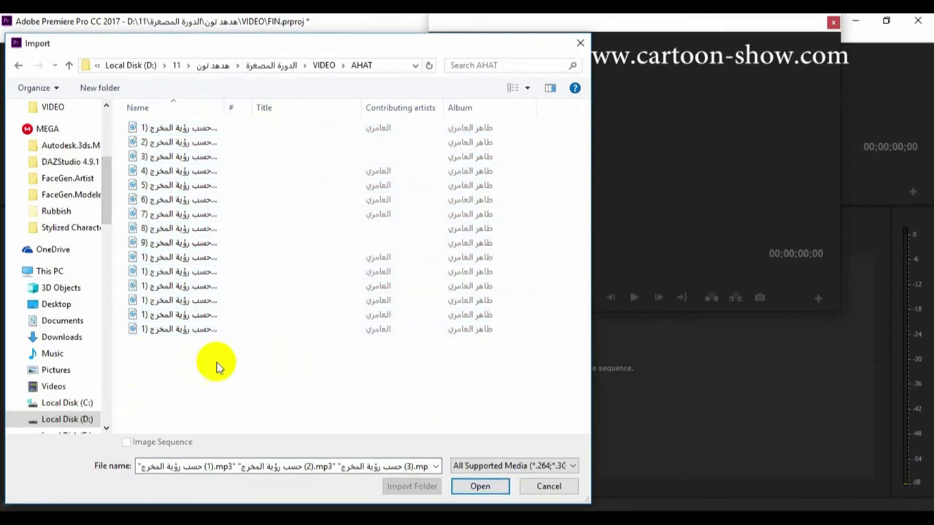
Preview the audio file حسب رؤية المخرج (11).mp3 in Windows Media Player, close the player and import the file
left_click(191, 272)
right_click(191, 272)
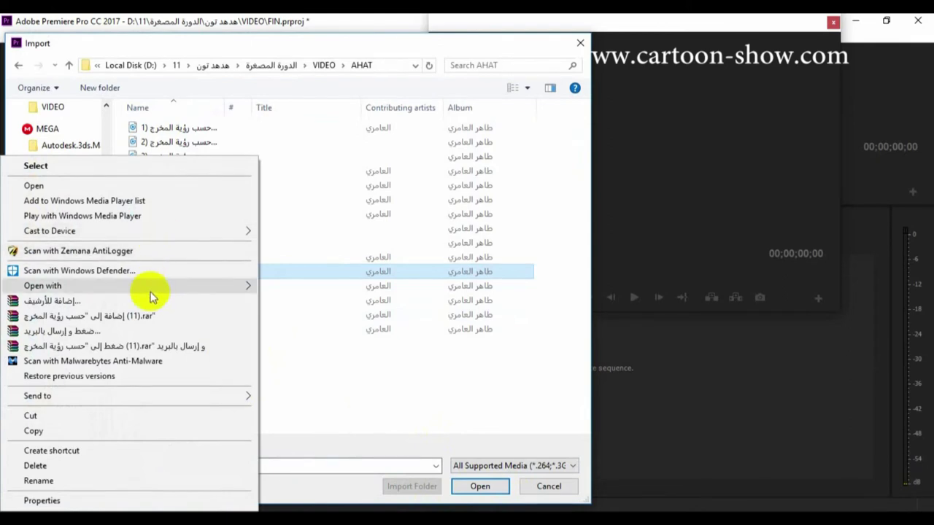
mouse_move(154, 292)
left_click(293, 317)
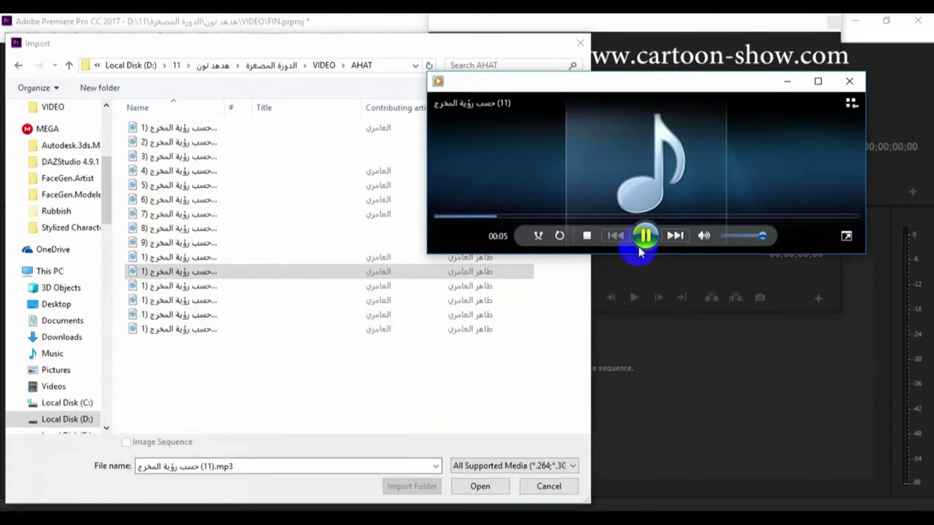
left_click(647, 235)
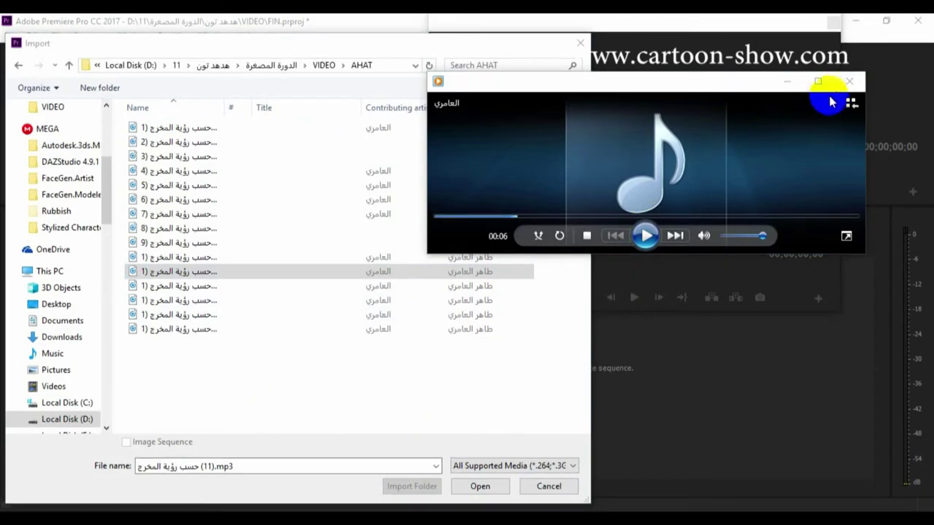
left_click(849, 81)
left_click(478, 486)
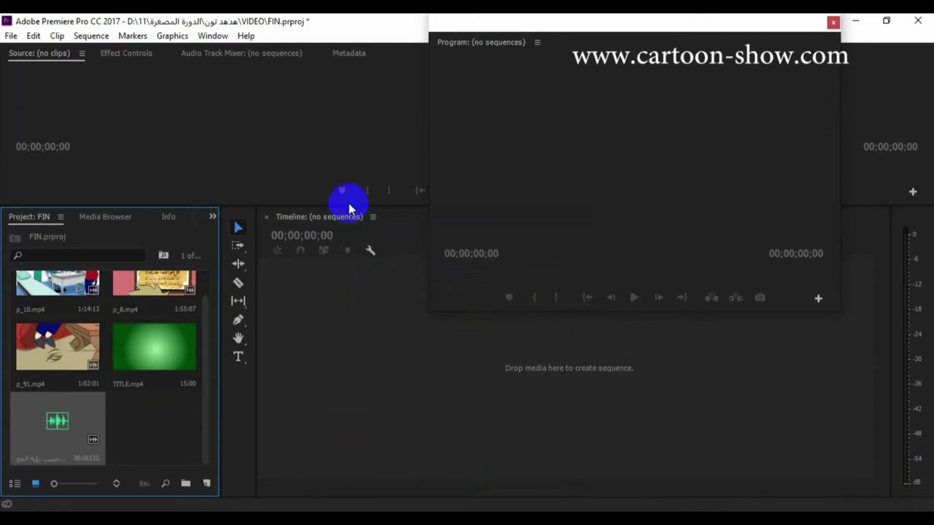
Reduce the height of the Project and Timeline panels, create a sequence from TITLE.mp4, and move the playhead to 00:00:07:01
left_click_drag(342, 207, 356, 297)
left_click_drag(206, 400, 206, 429)
left_click_drag(144, 413, 333, 420)
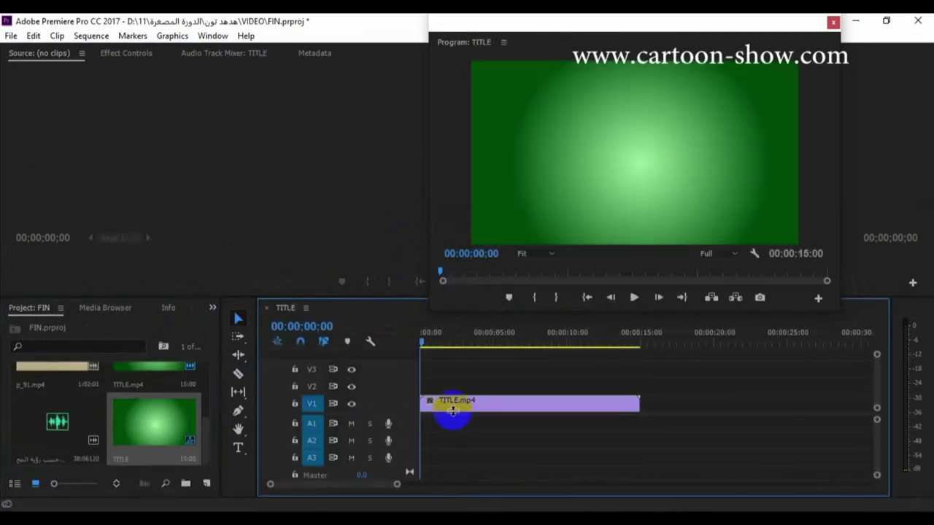
left_click(476, 403)
left_click_drag(429, 337, 525, 348)
left_click(571, 174)
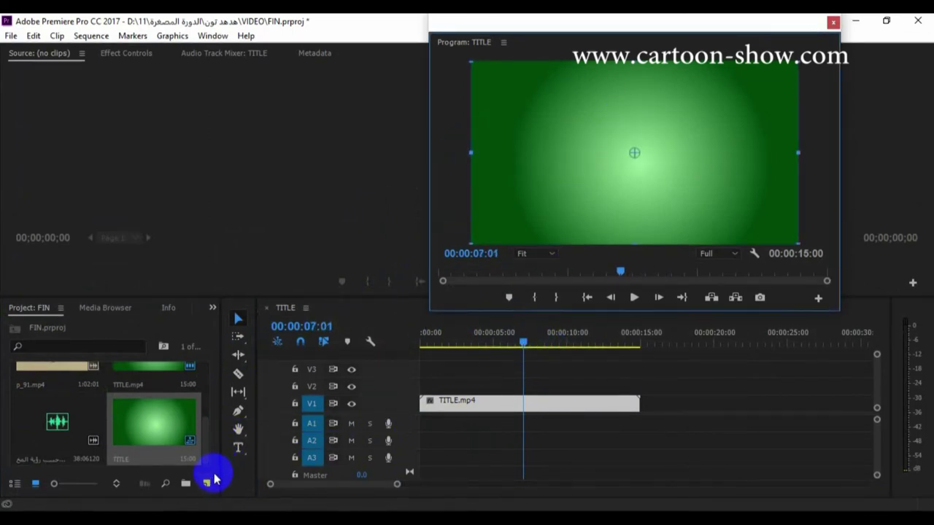
Place p_8.mp4 directly after TITLE.mp4 on V1, move the playhead to 00:00:17:22 and select the added clip
left_click_drag(209, 438, 216, 390)
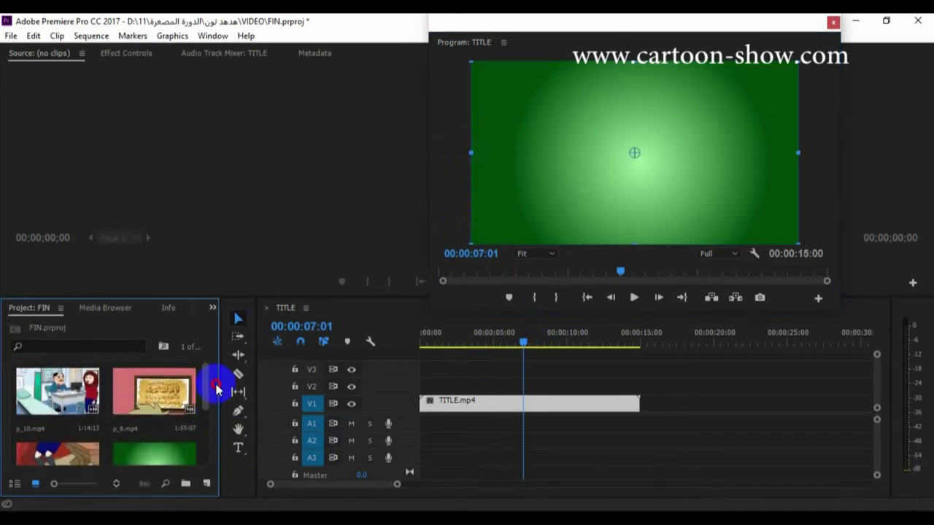
left_click(173, 405)
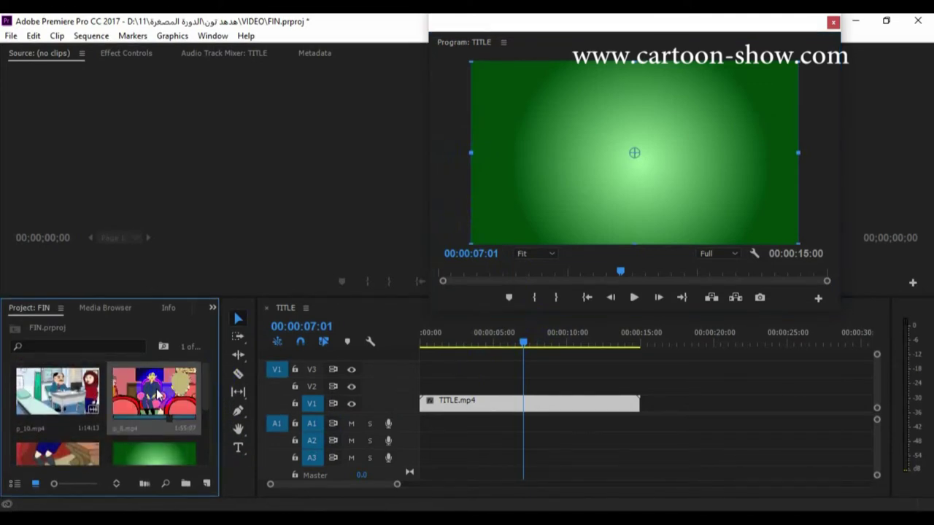
left_click_drag(149, 398, 642, 393)
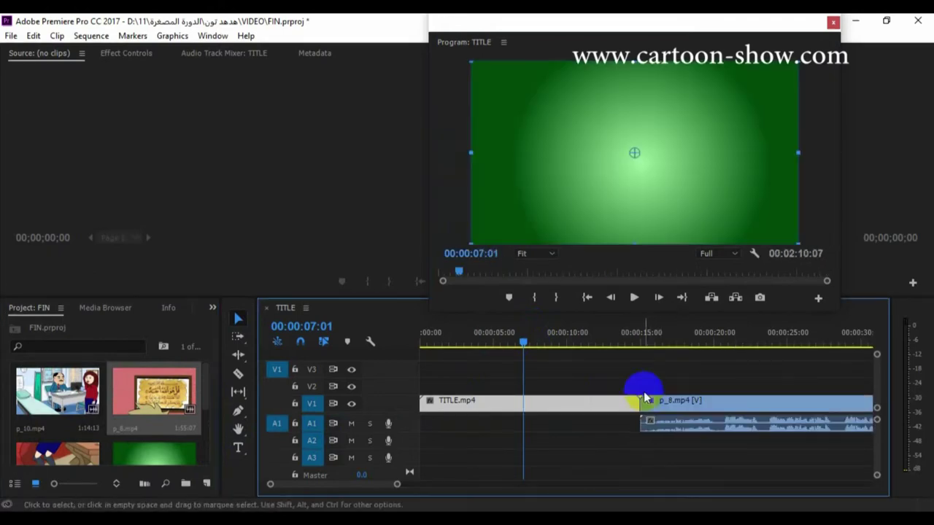
left_click_drag(632, 333, 685, 356)
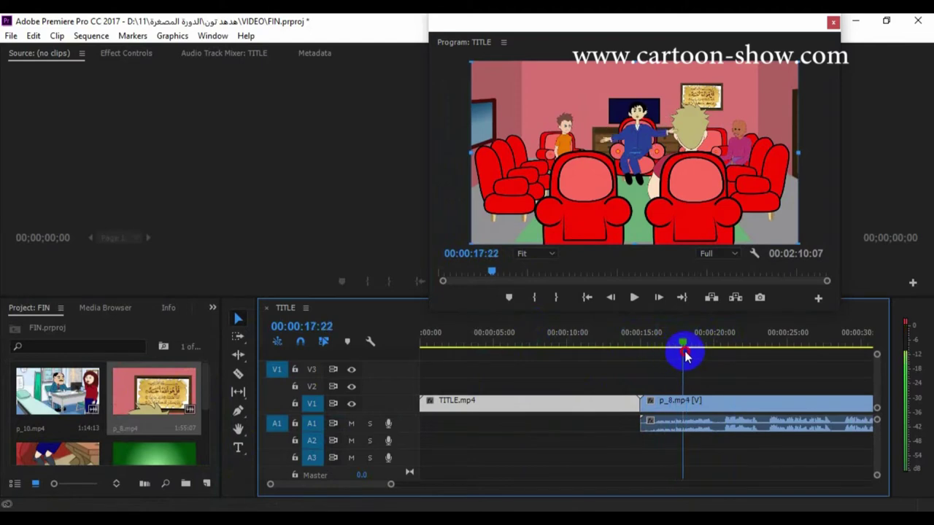
left_click(704, 430)
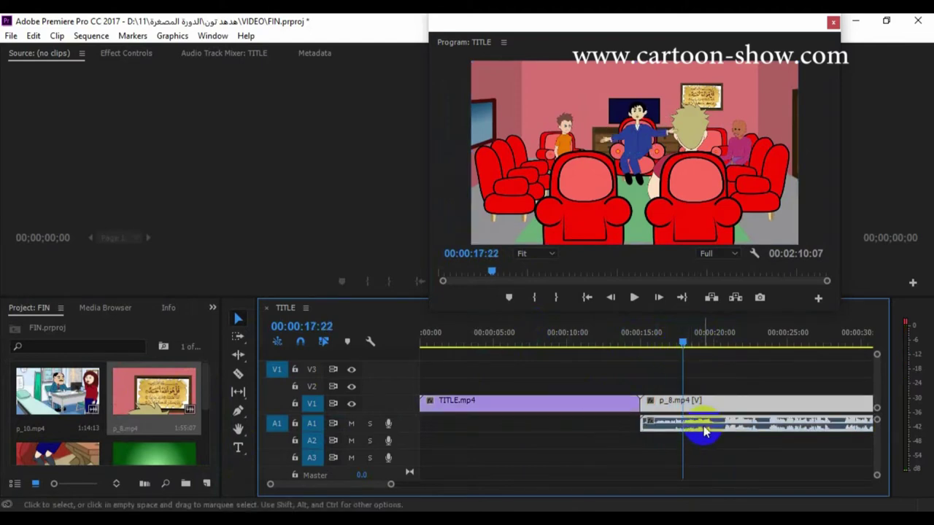
mouse_move(704, 430)
left_mouse_down()
mouse_move(706, 440)
mouse_move(708, 428)
left_mouse_up()
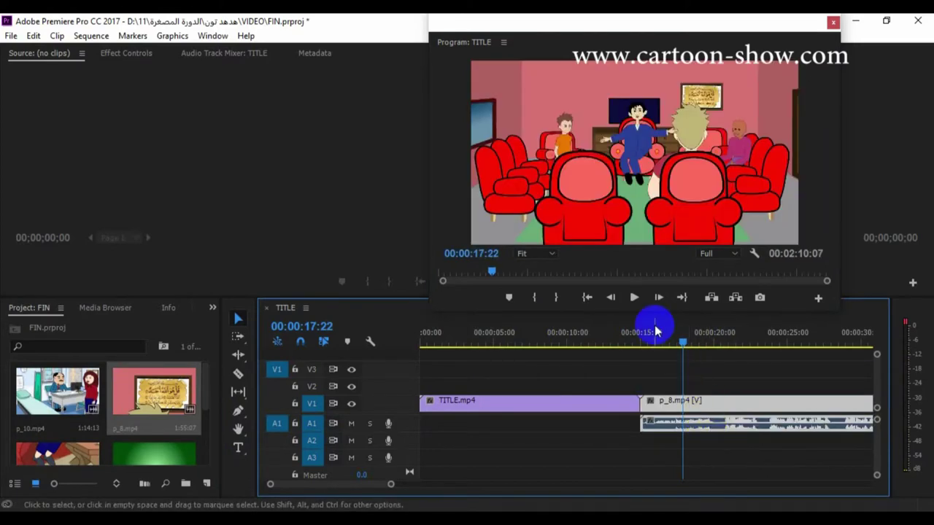
Play p_8.mp4 in the sequence and stop the playhead at 00:00:30:06
left_click(207, 398)
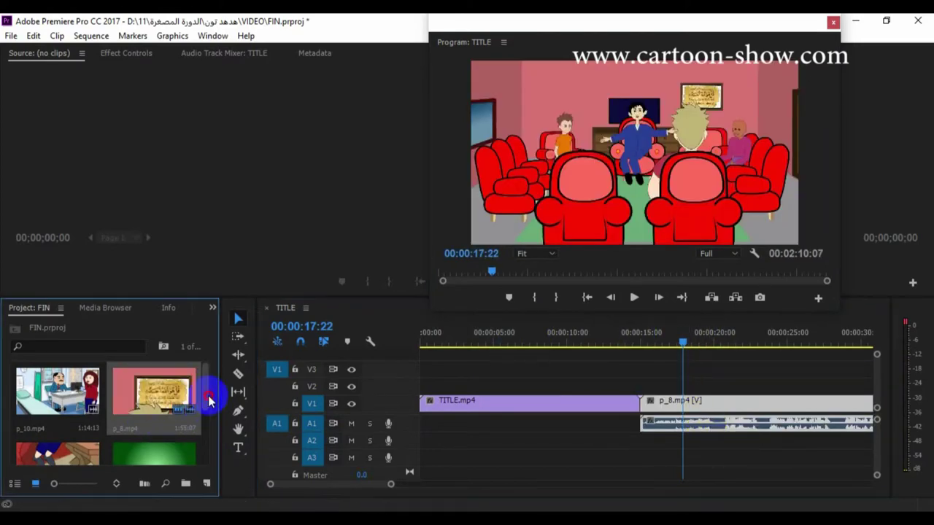
left_click_drag(391, 486, 470, 484)
left_click(633, 298)
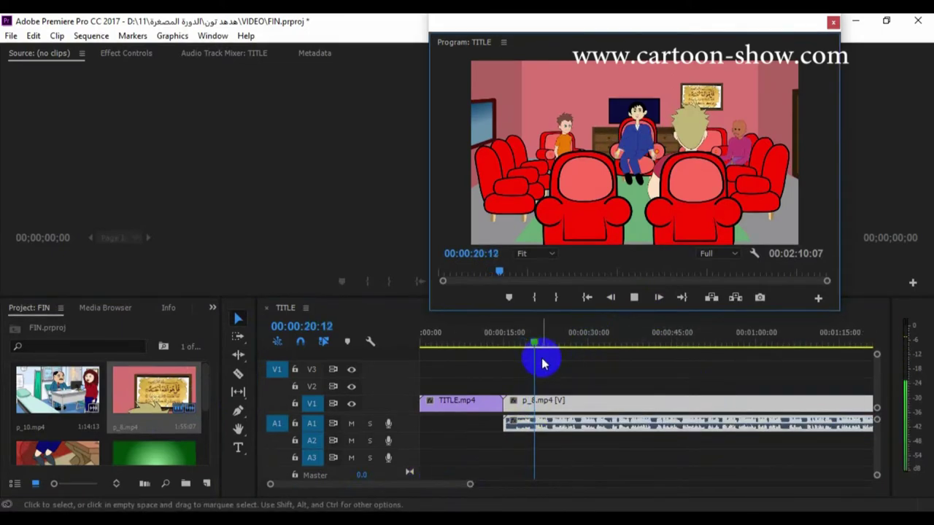
left_click_drag(539, 346, 551, 363)
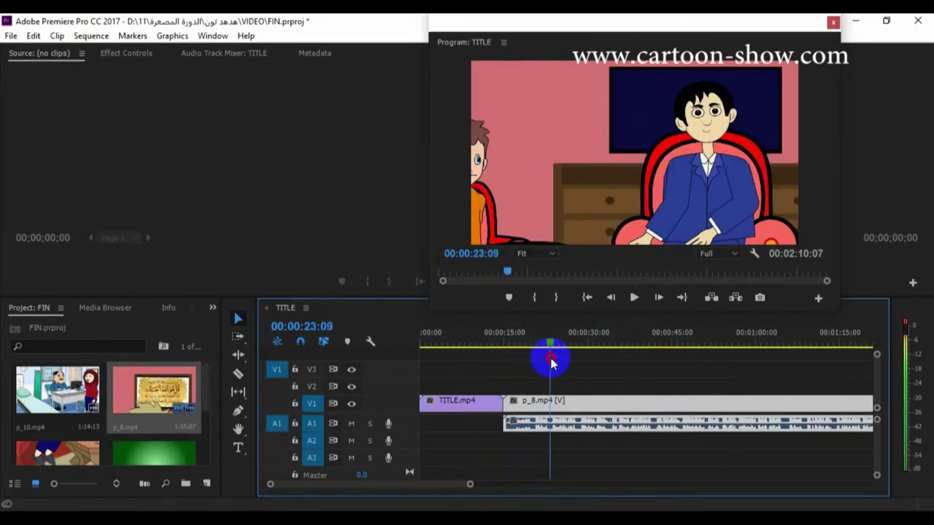
left_click(634, 297)
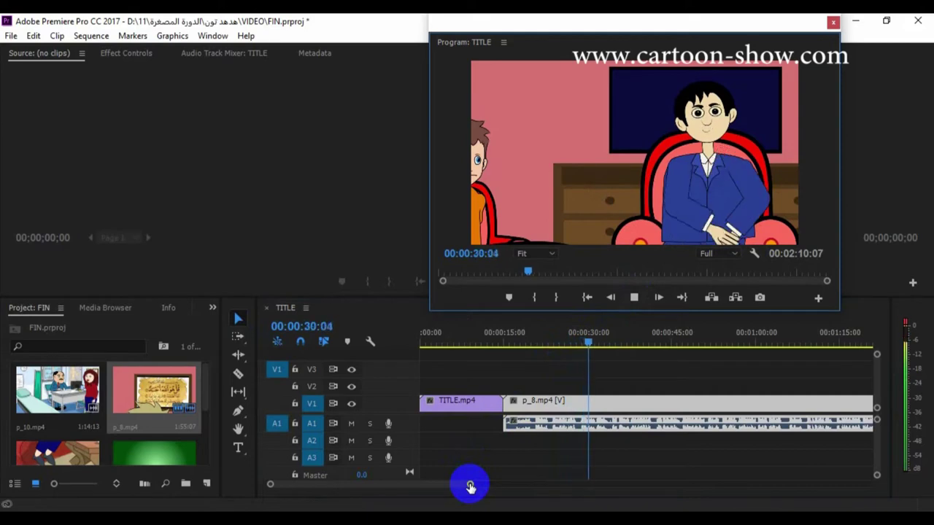
key("space")
Load p_91.mp4 in the Source monitor, move the Program monitor aside, and place only its video on V2 at 00:00:30:06
left_click_drag(207, 404, 208, 421)
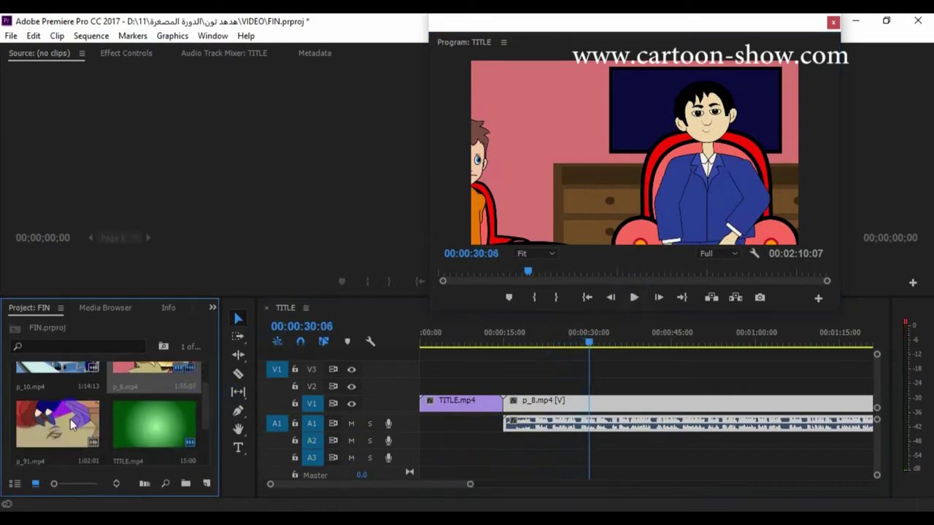
double_click(46, 421)
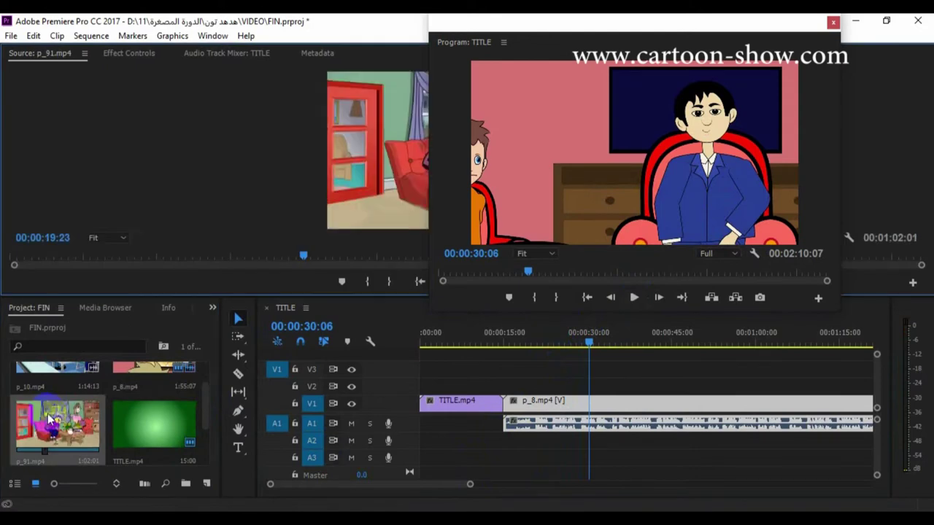
left_click_drag(531, 31, 638, 28)
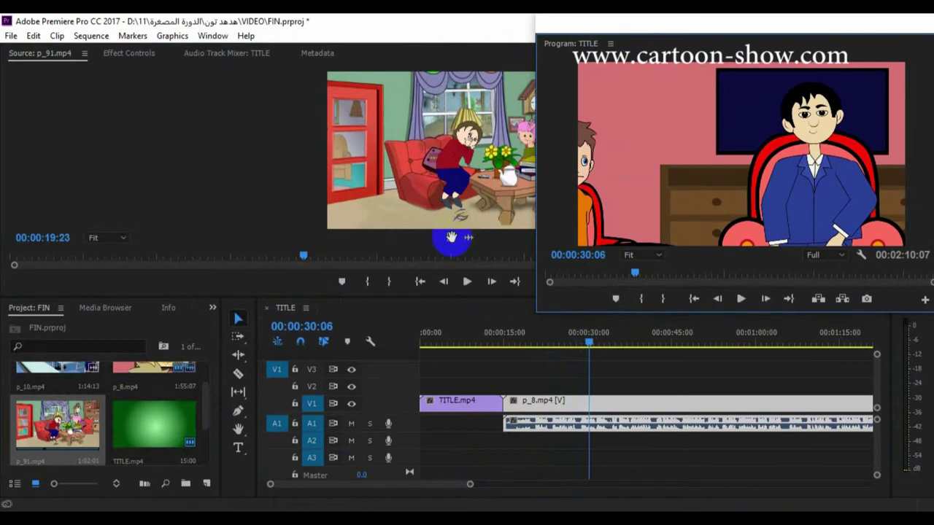
left_click_drag(450, 238, 574, 341)
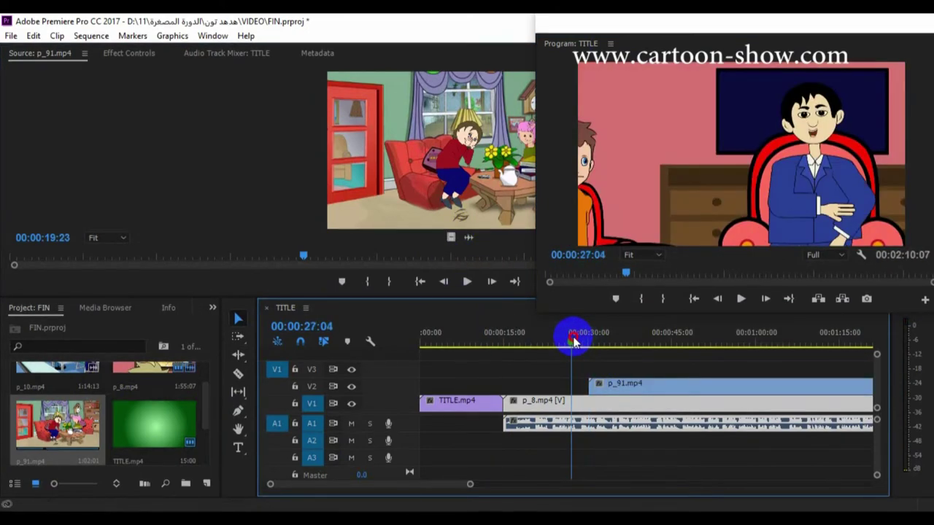
Play the sequence just before p_91.mp4 begins and check where it overlaps p_8.mp4 on the timeline
key("space")
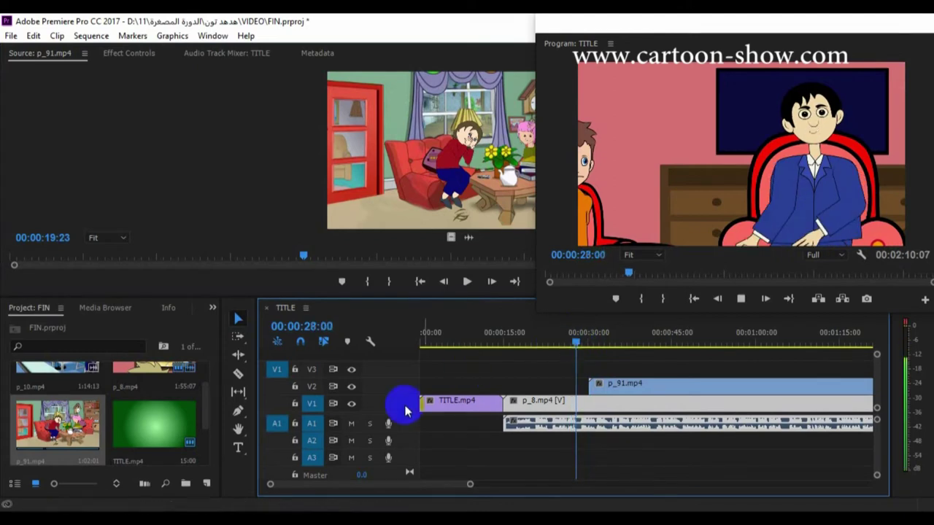
left_click_drag(469, 488, 548, 476)
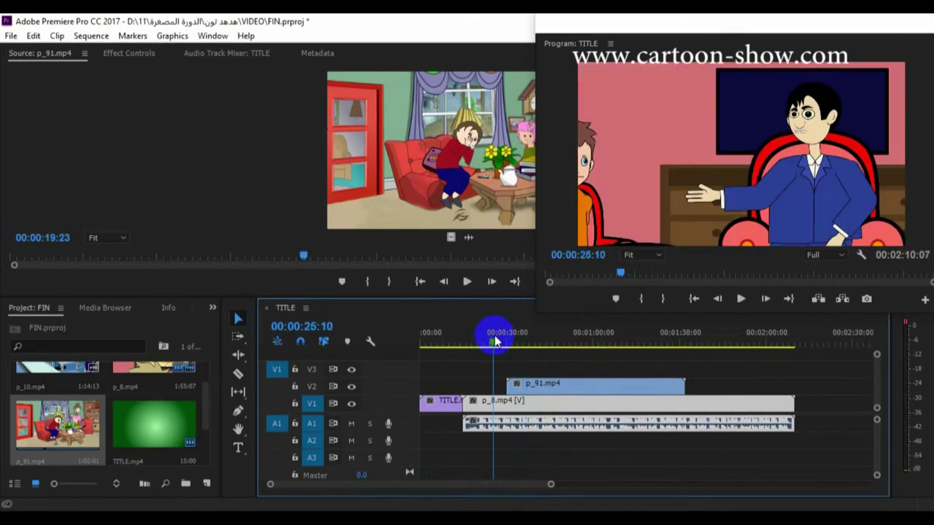
left_click_drag(548, 485, 510, 485)
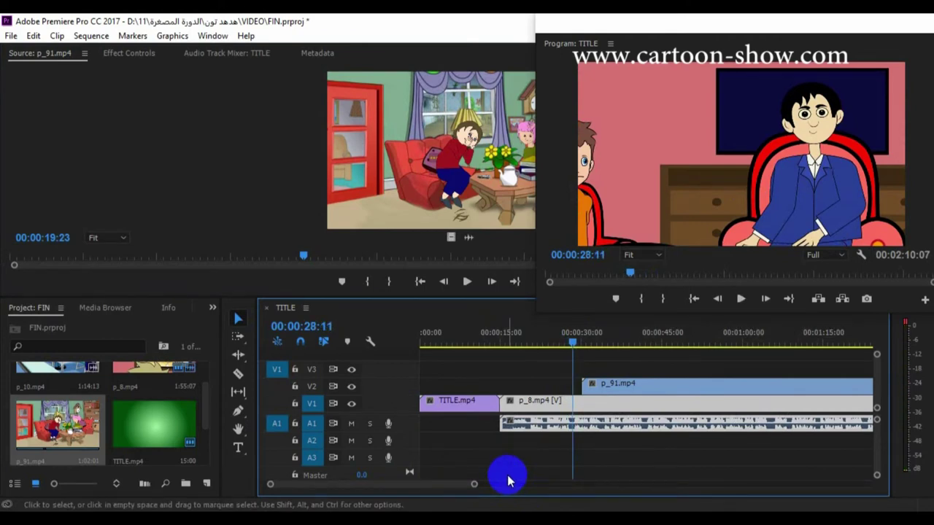
Play the sequence around the start of p_91.mp4 to find the cut point and split p_8.mp4 at 00:00:28:09 with the Razor tool
left_click(307, 406)
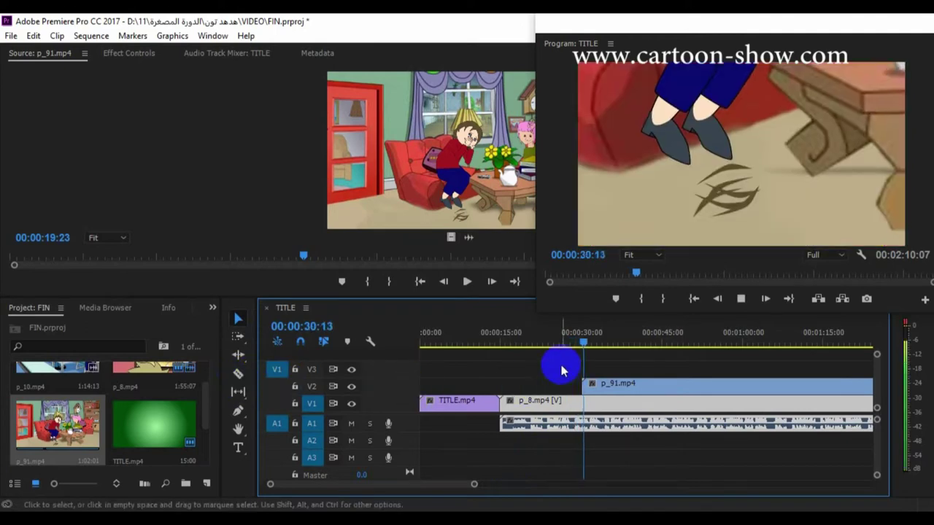
left_click(574, 338)
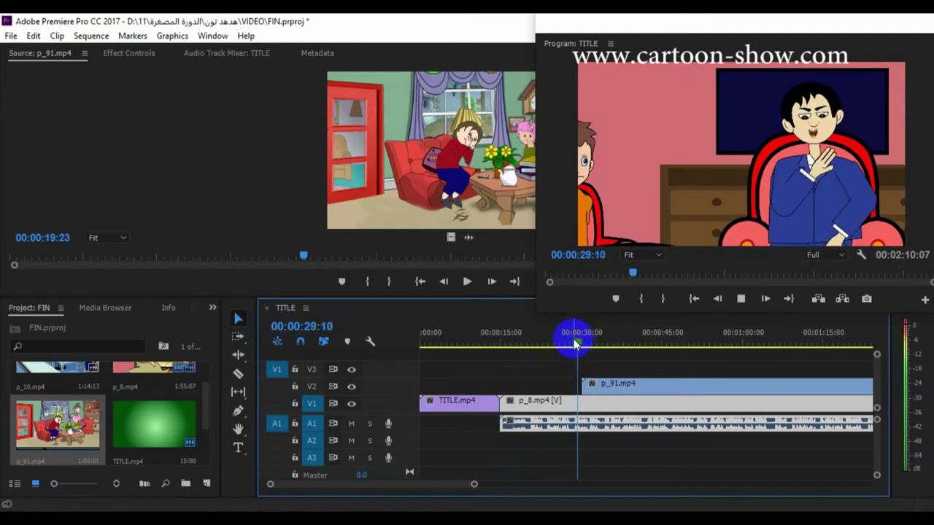
left_click(568, 342)
key("space")
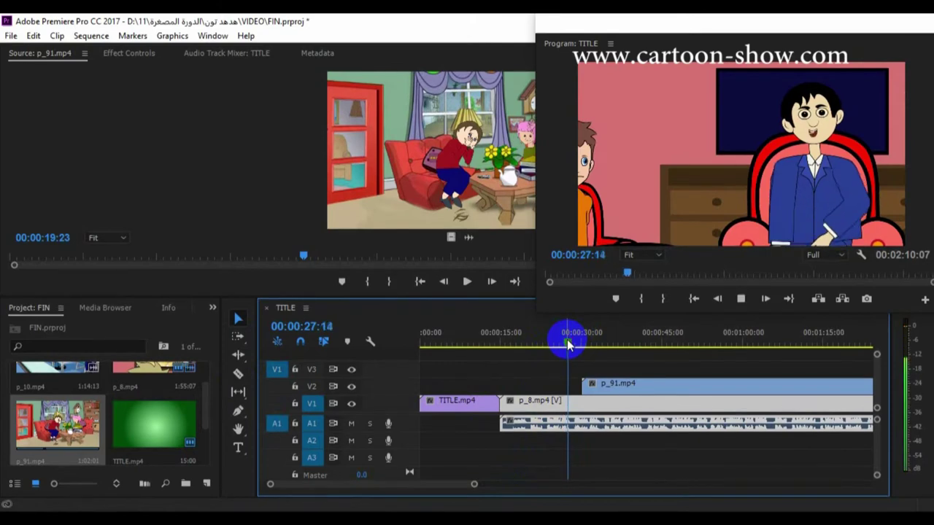
left_click(238, 374)
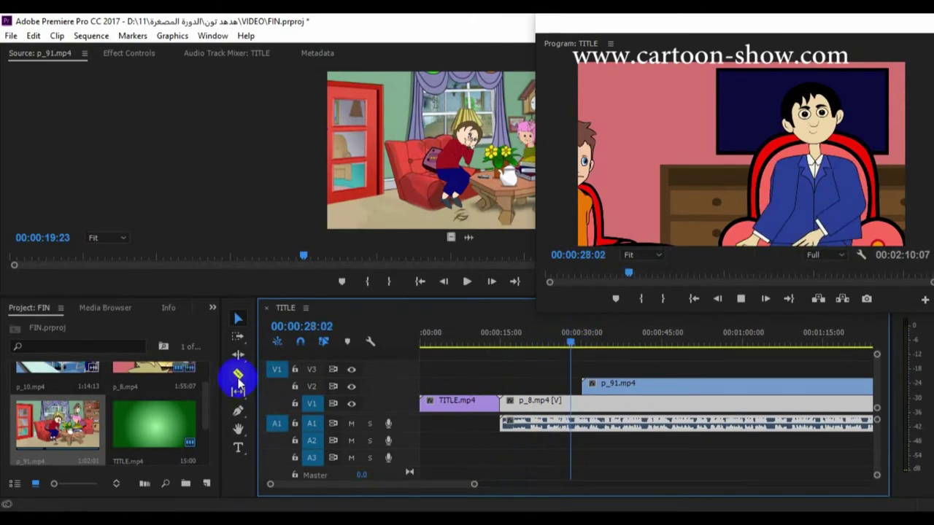
left_click(582, 421)
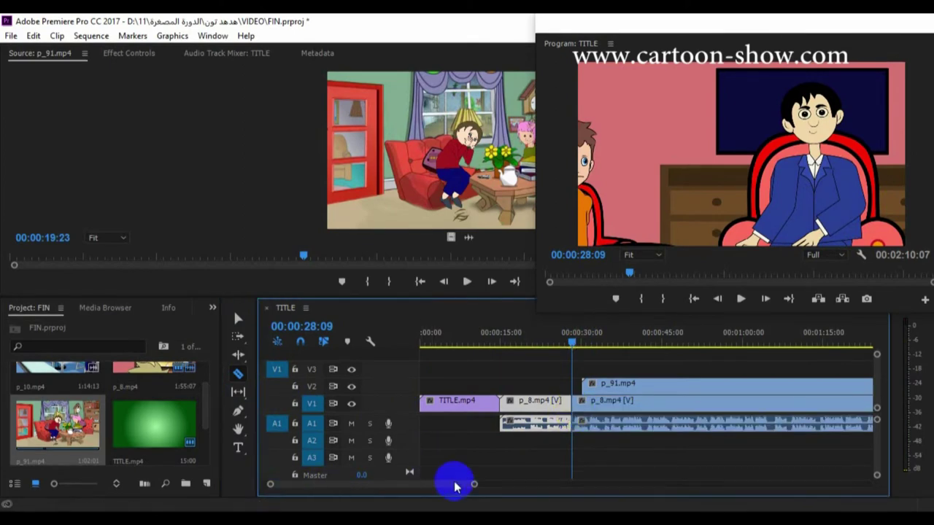
Move the second part of p_8.mp4 about 16 seconds later on the timeline, leaving a gap after the first part
left_click_drag(474, 487, 600, 484)
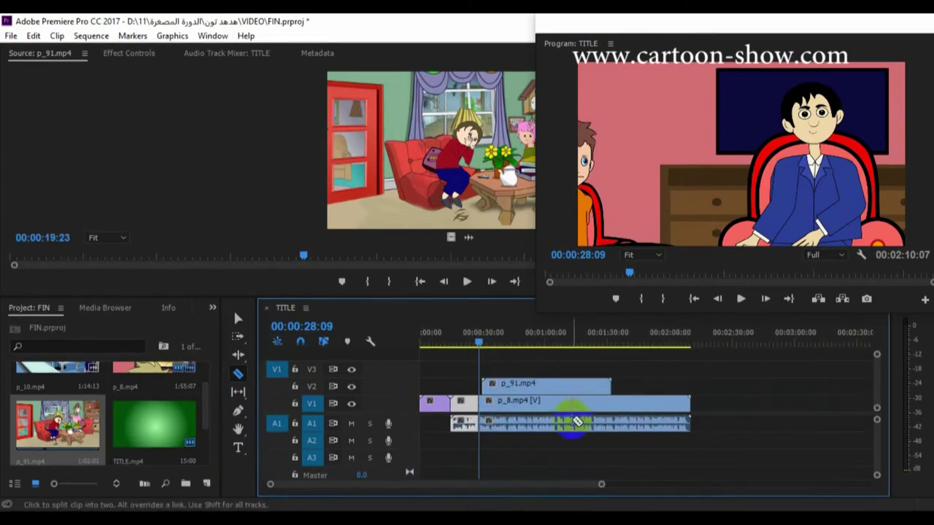
left_click(239, 319)
left_click_drag(523, 404, 558, 404)
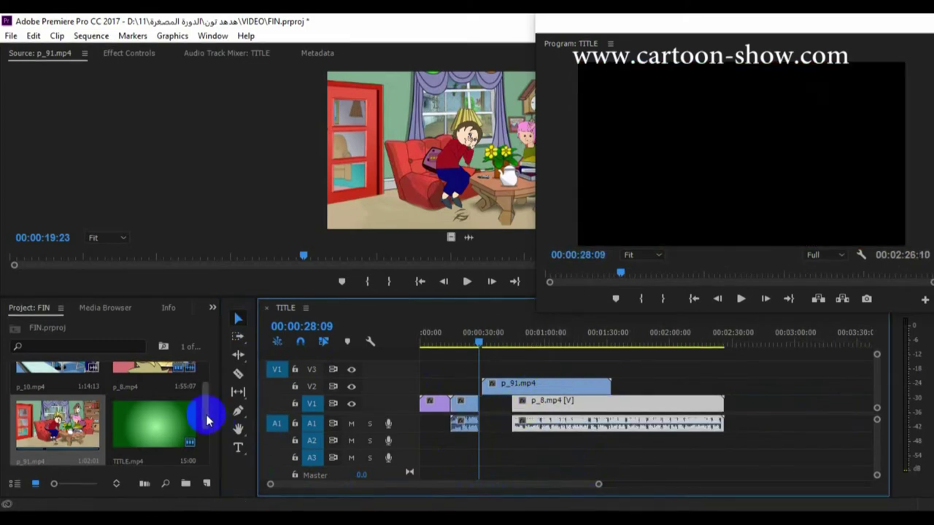
Load the mp3 sound in the Source monitor, mark it from just after its start to 00:00:05:15, and place it on A2 at 00:00:28:09
scroll(206, 420, "down", 3)
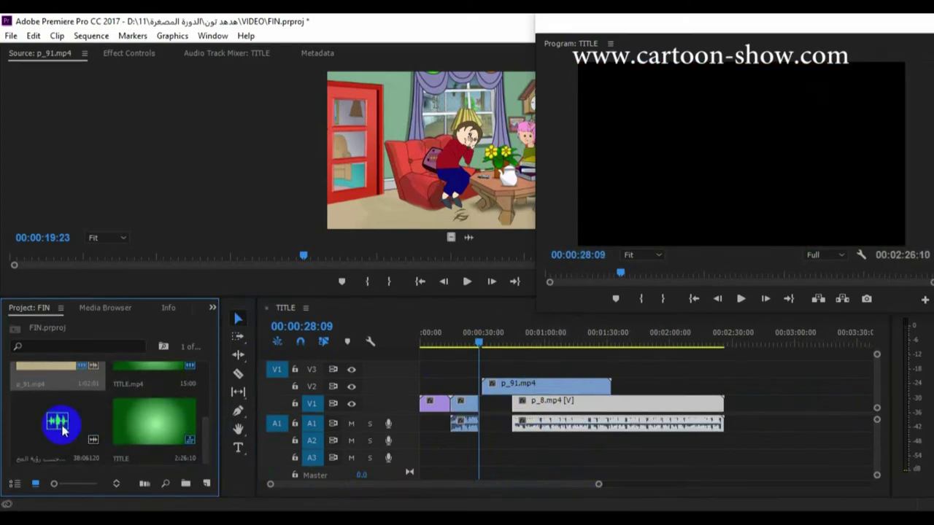
double_click(62, 430)
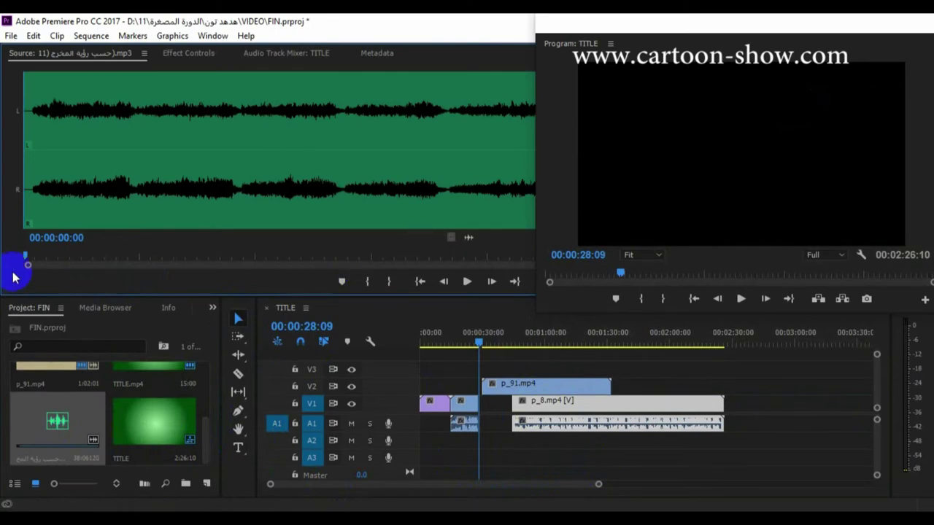
left_click_drag(25, 261, 43, 267)
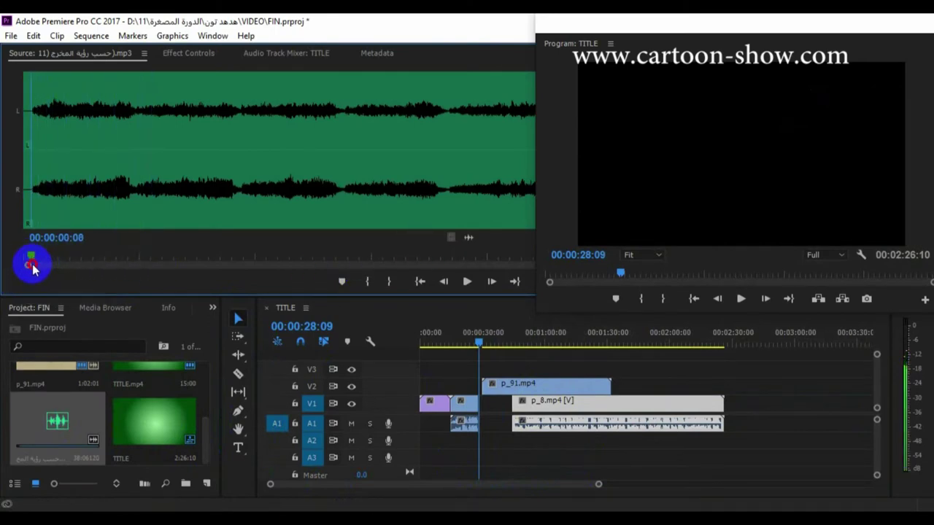
left_click(366, 283)
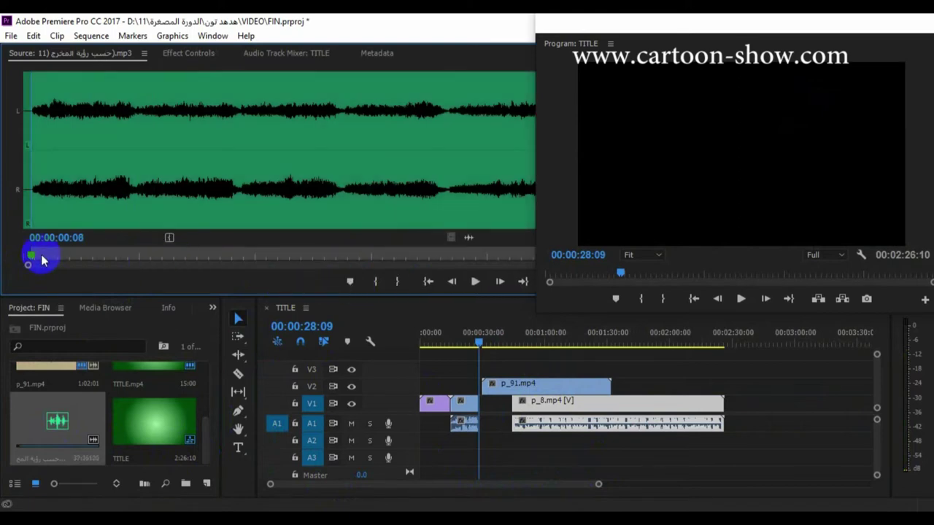
left_click(148, 261)
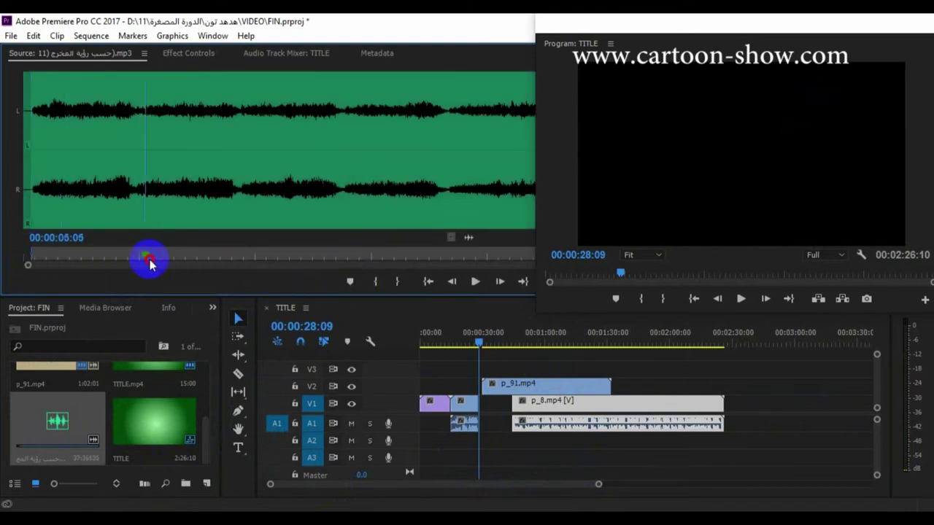
left_click(402, 283)
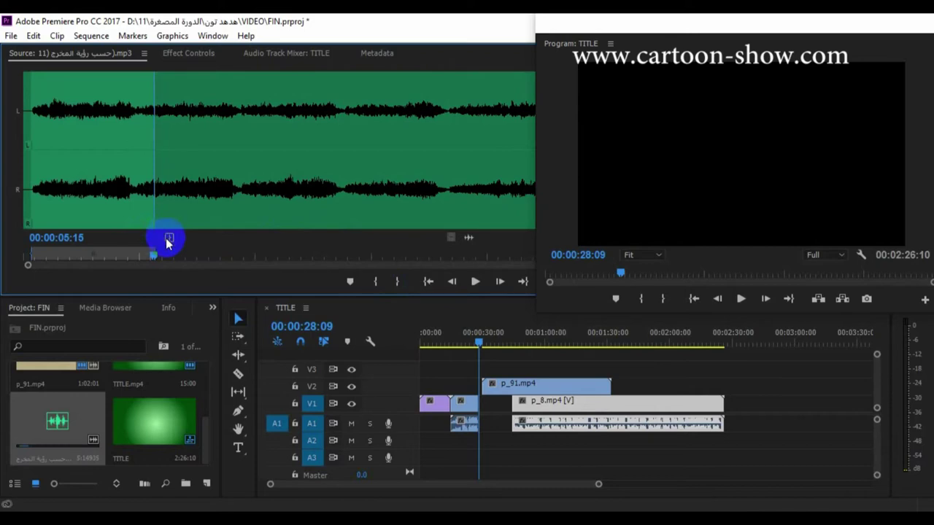
left_click_drag(499, 381, 483, 440)
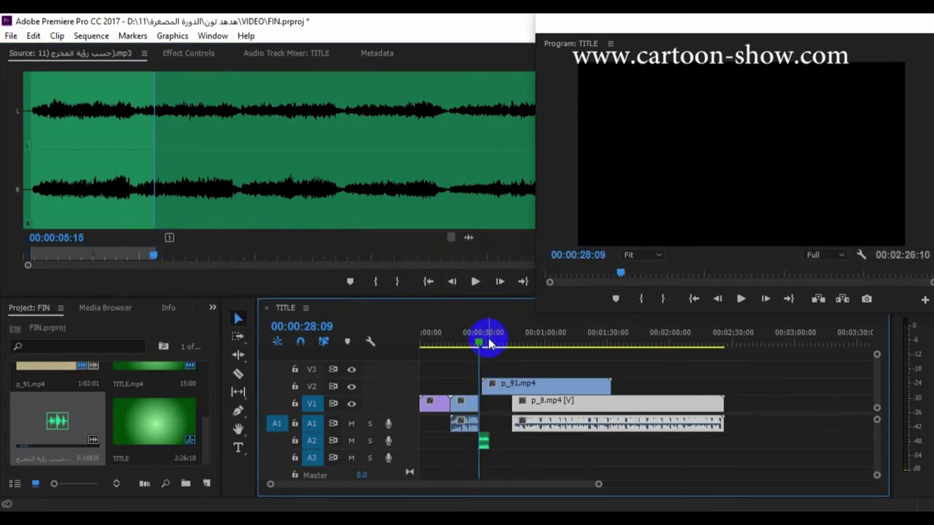
Play the end of the first p_8.mp4 part to check how it leads into the sound on A2
key("space")
left_click_drag(597, 494, 549, 489)
key("space")
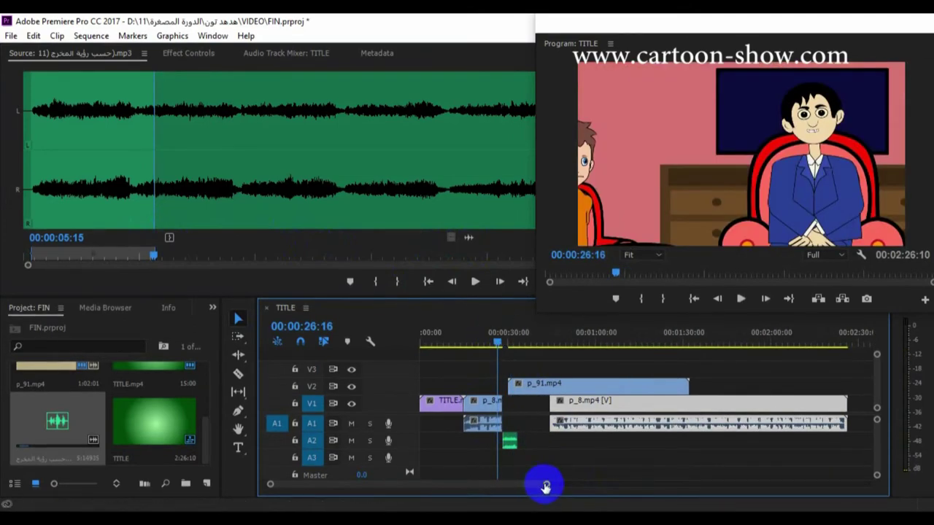
left_click_drag(545, 486, 507, 485)
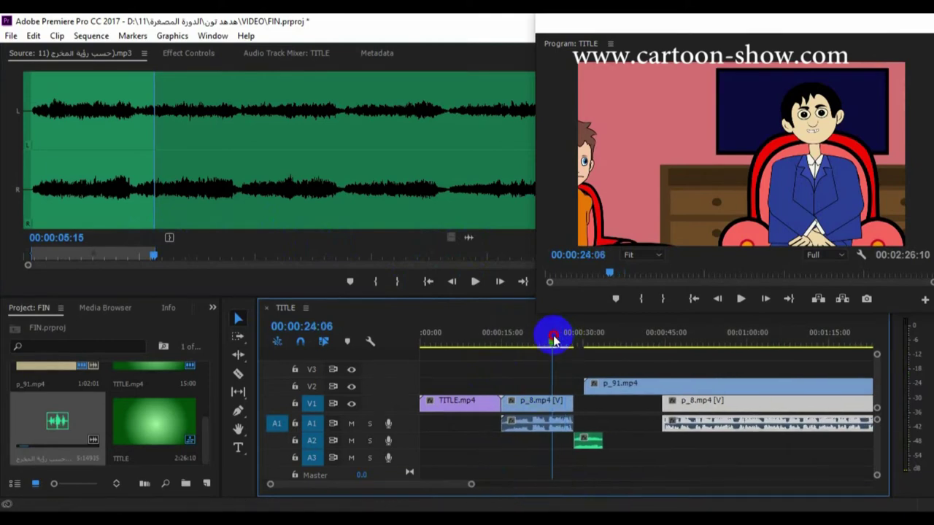
key("space")
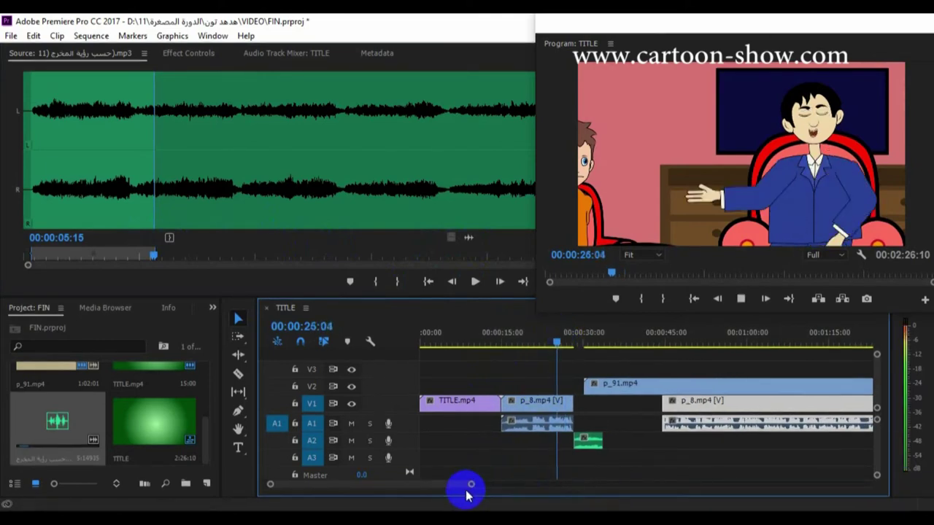
left_click_drag(469, 486, 449, 486)
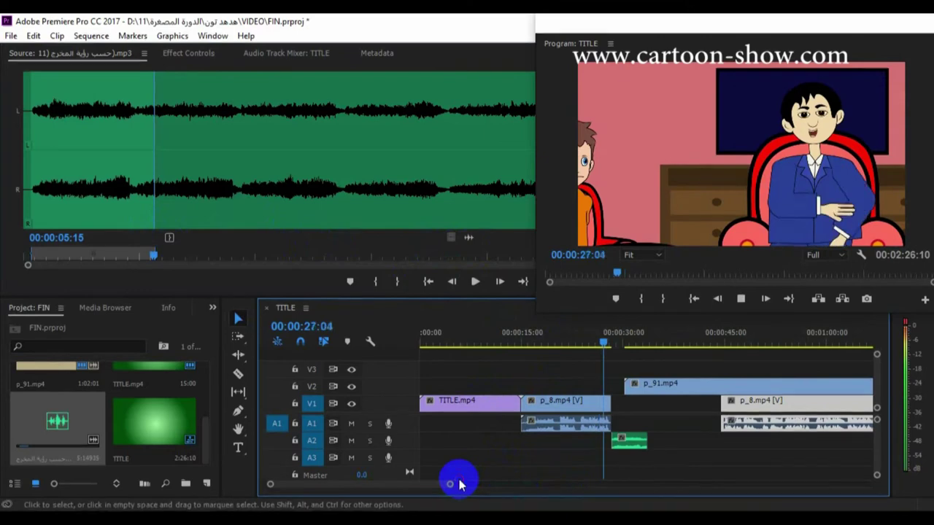
Move p_91.mp4 on V2 earlier to start just before the first p_8.mp4 part ends, and play the transition
left_click_drag(647, 386, 632, 392)
left_click(599, 344)
key("space")
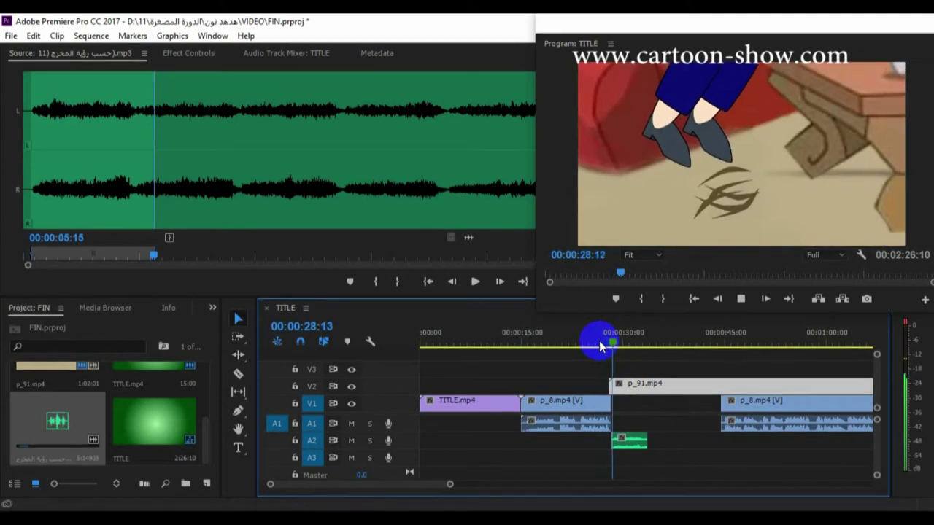
key("space")
Shift the A2 sound about 19 frames earlier, align the start of p_91.mp4 with it, and play the transition
left_click_drag(443, 486, 410, 485)
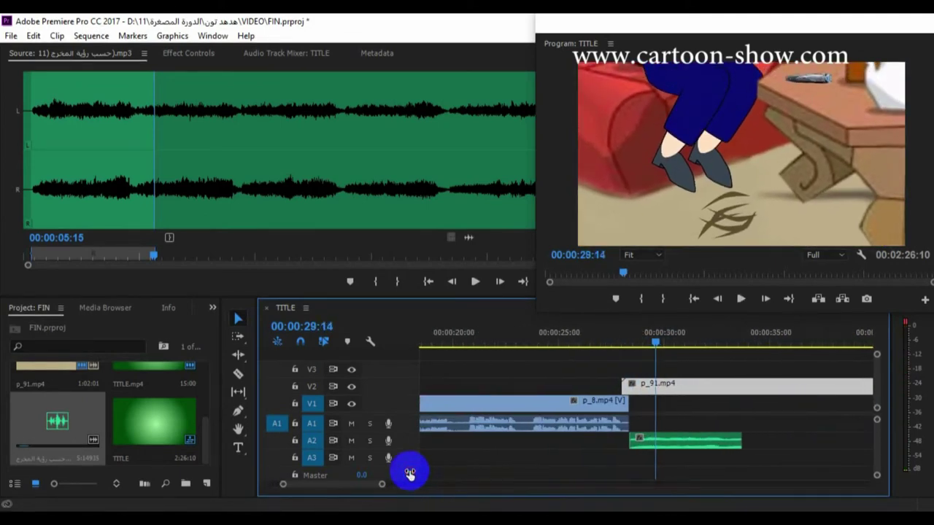
left_click(639, 447)
left_click_drag(639, 451, 632, 453)
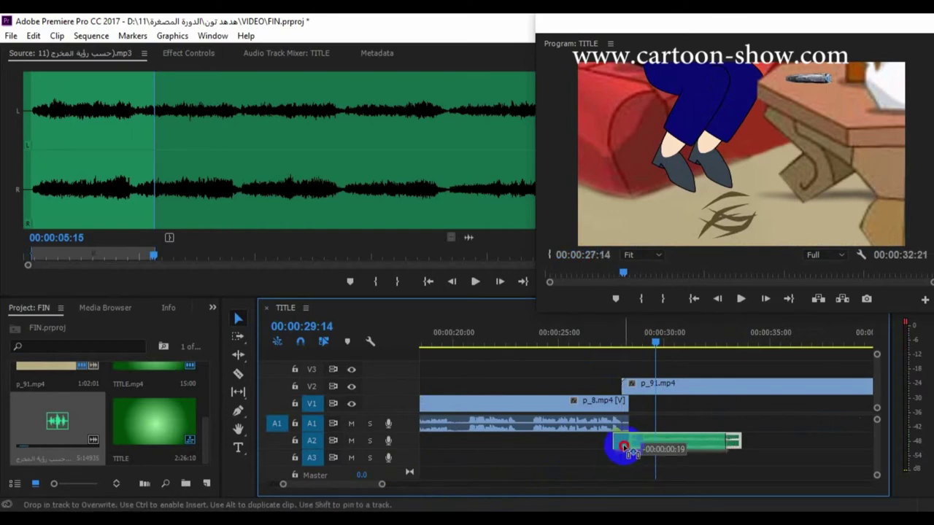
left_click_drag(624, 449, 623, 449)
left_click_drag(632, 387, 628, 385)
left_click(598, 331)
left_click(739, 298)
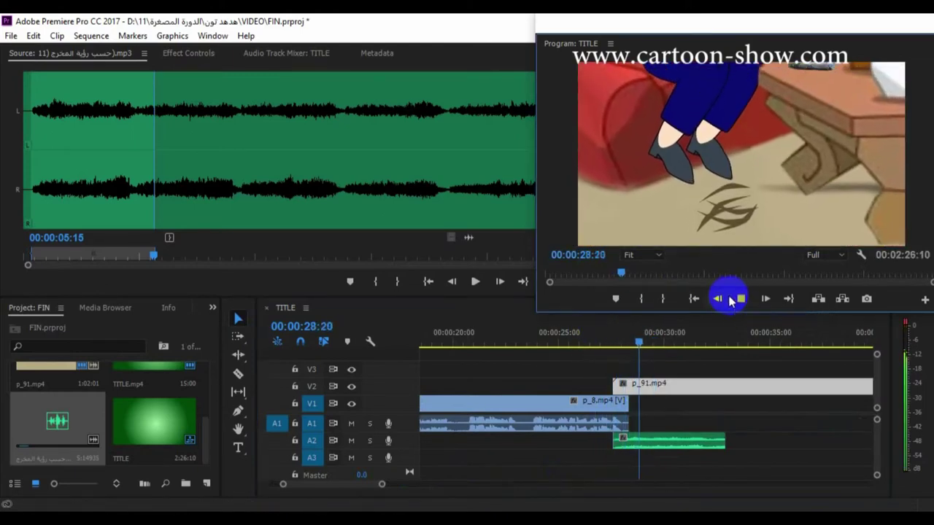
key("space")
Move the second part of p_8.mp4 earlier on V1 to begin where the A2 sound ends, and play the result
left_click_drag(381, 485, 442, 485)
left_click_drag(765, 410, 684, 416)
key("space")
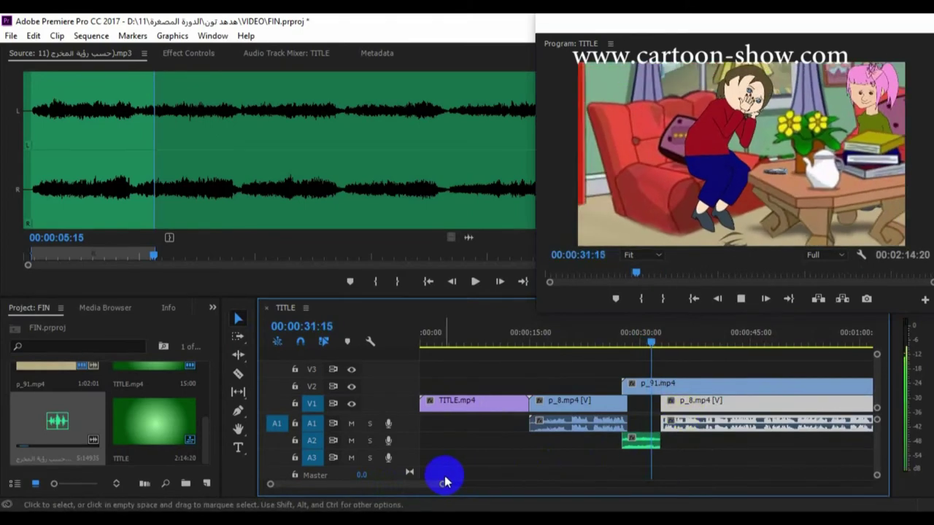
Shift the second p_8.mp4 part slightly under a second later, extend the A2 sound's end to meet it, and play the junction
left_click_drag(440, 485, 409, 471)
key("space")
left_click(704, 409)
mouse_move(705, 409)
left_mouse_down()
mouse_move(709, 398)
mouse_move(721, 403)
left_mouse_up()
mouse_move(668, 438)
left_mouse_down()
mouse_move(673, 446)
mouse_move(682, 437)
left_mouse_up()
left_click(670, 337)
key("space")
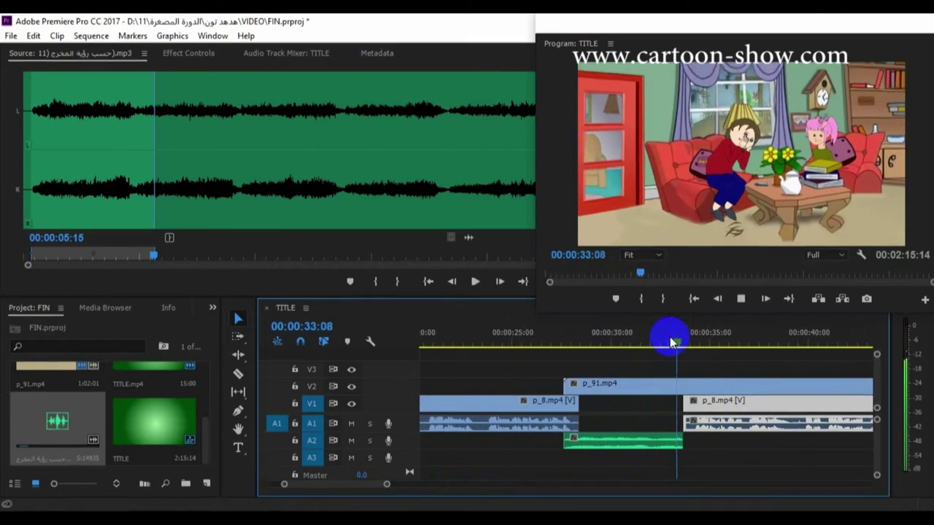
key("space")
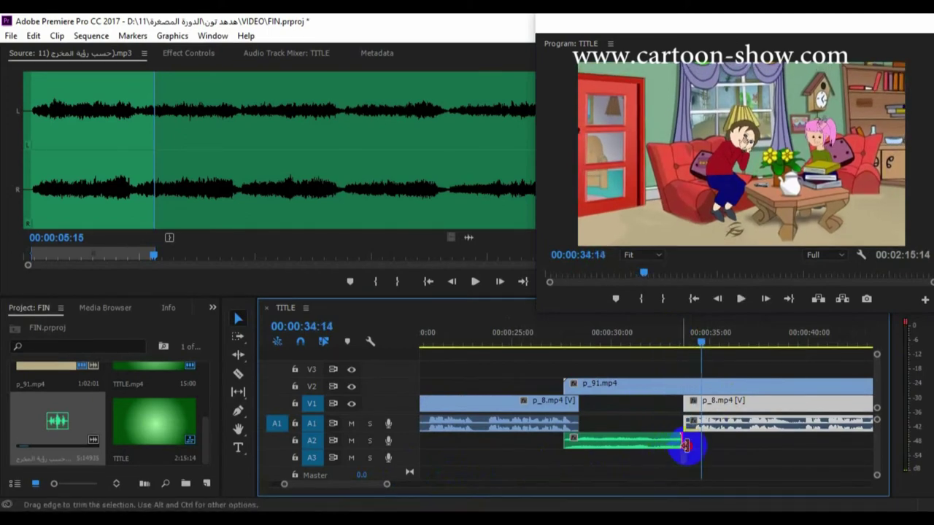
Extend the end of the A2 sound by 00:00:05:17 beneath the second p_8.mp4 part and play the overlap
left_click_drag(685, 445, 733, 457)
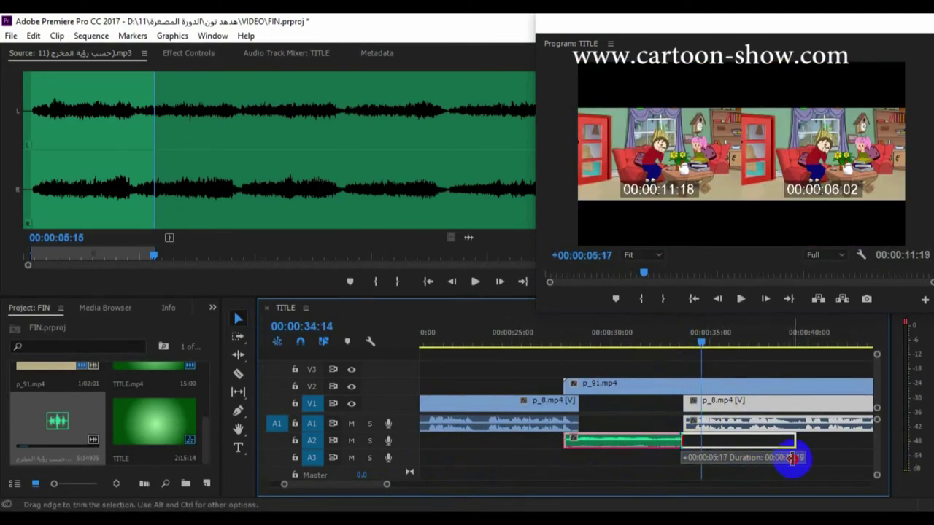
left_click_drag(793, 458, 793, 467)
left_click(666, 343)
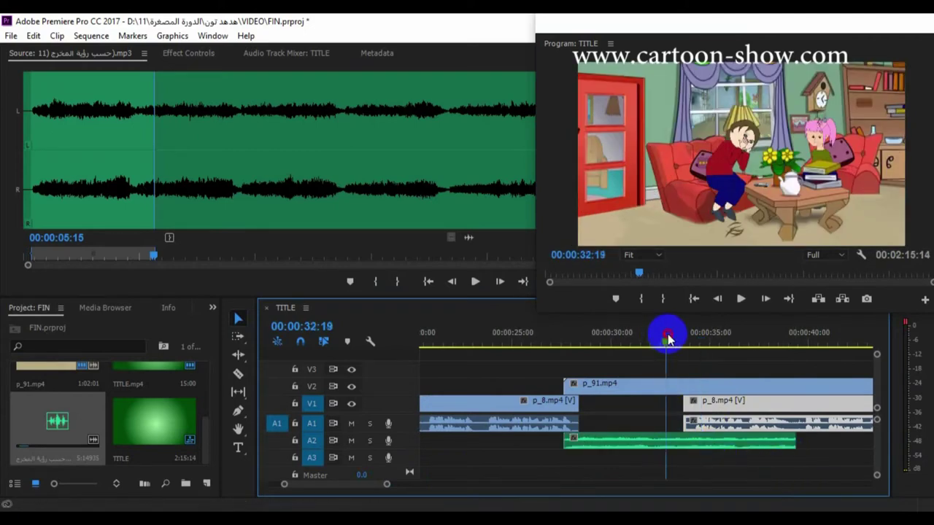
key("space")
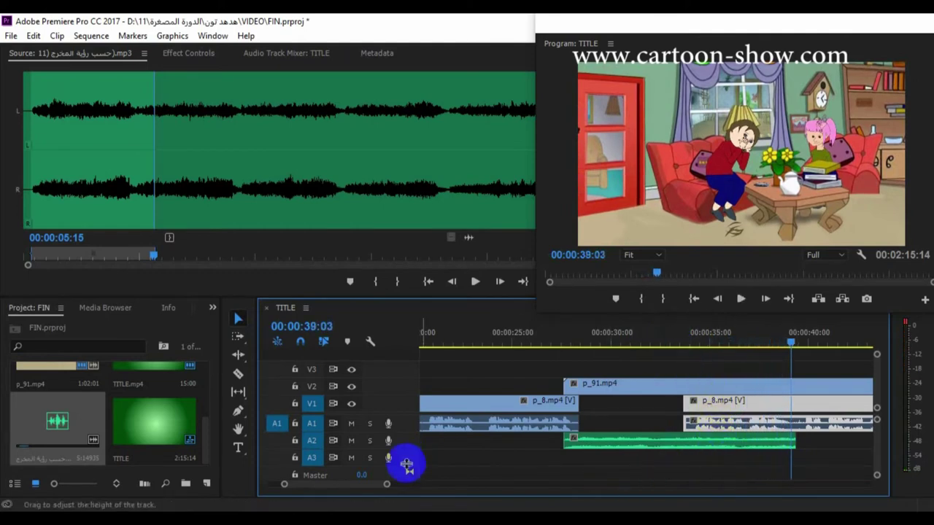
Split p_91.mp4 on V2 at 00:00:33:21, where the second p_8.mp4 part begins, and return to the Selection tool
left_click_drag(385, 485, 418, 489)
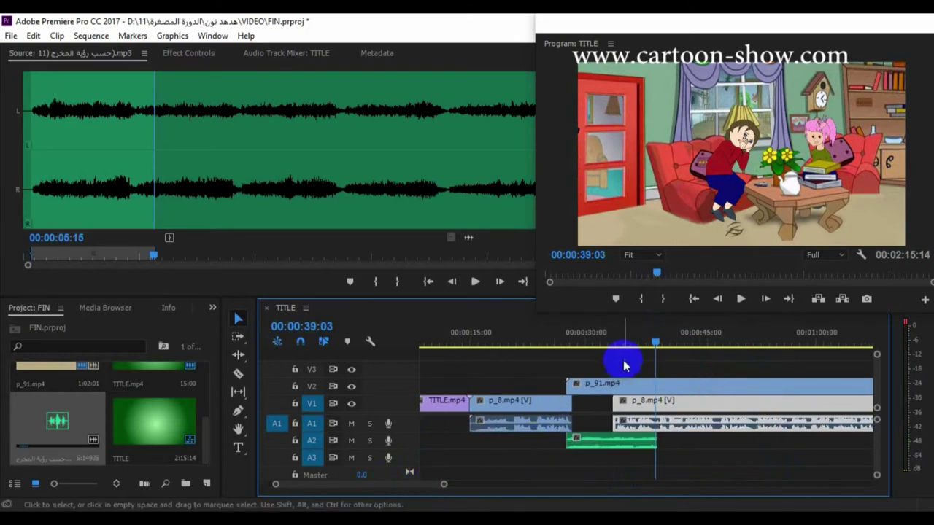
mouse_move(615, 343)
left_mouse_down()
mouse_move(594, 340)
mouse_move(622, 347)
left_mouse_up()
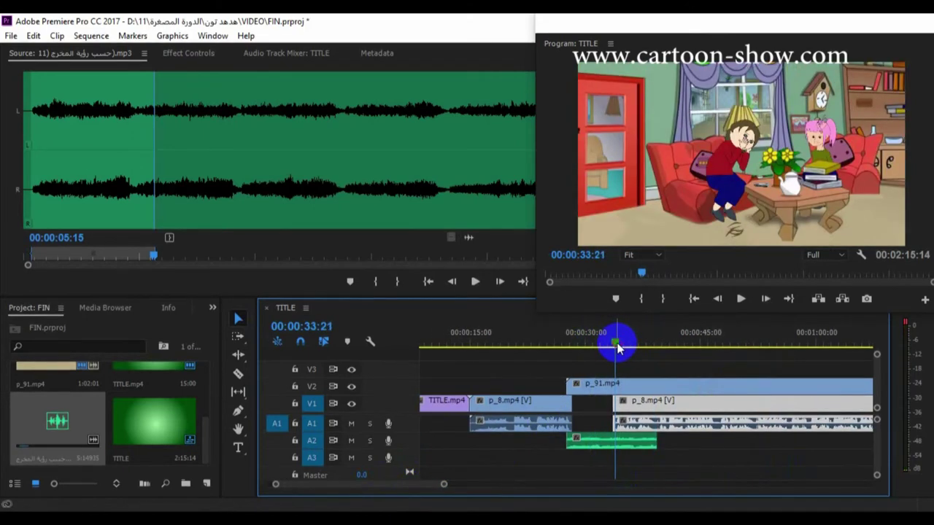
left_click(237, 374)
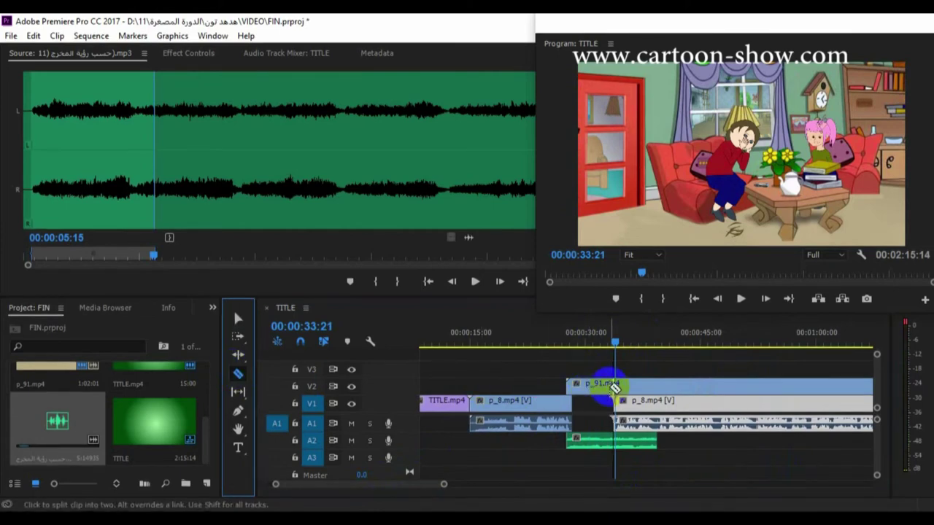
left_click(614, 384)
left_click(239, 319)
key("space")
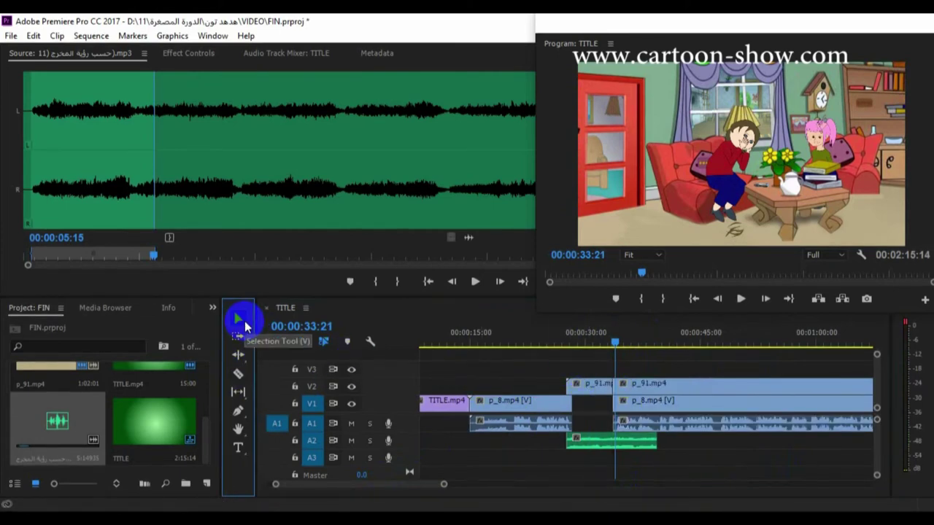
Cut the second p_91.mp4 part's beginning up to 00:00:44:06, move the remainder against the first part, and play the join
left_click_drag(443, 485, 460, 485)
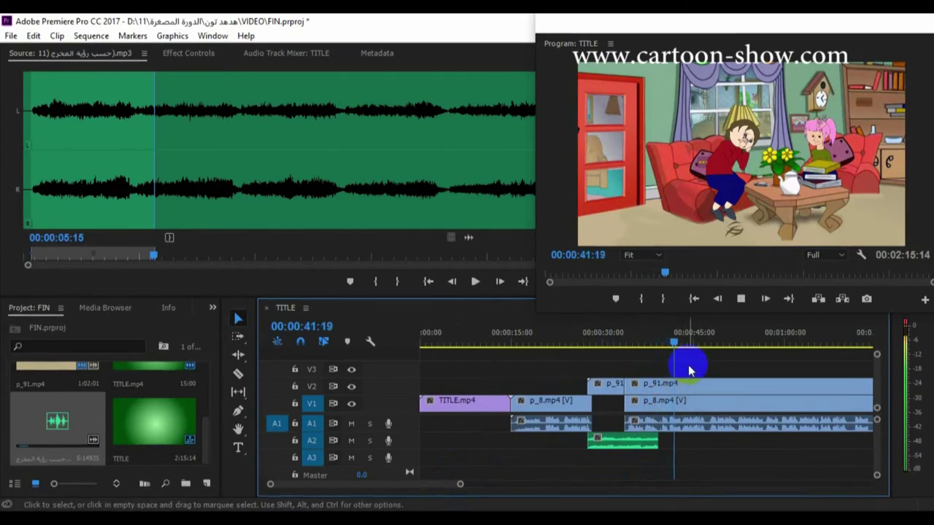
mouse_move(689, 339)
left_mouse_down()
mouse_move(705, 338)
mouse_move(692, 345)
left_mouse_up()
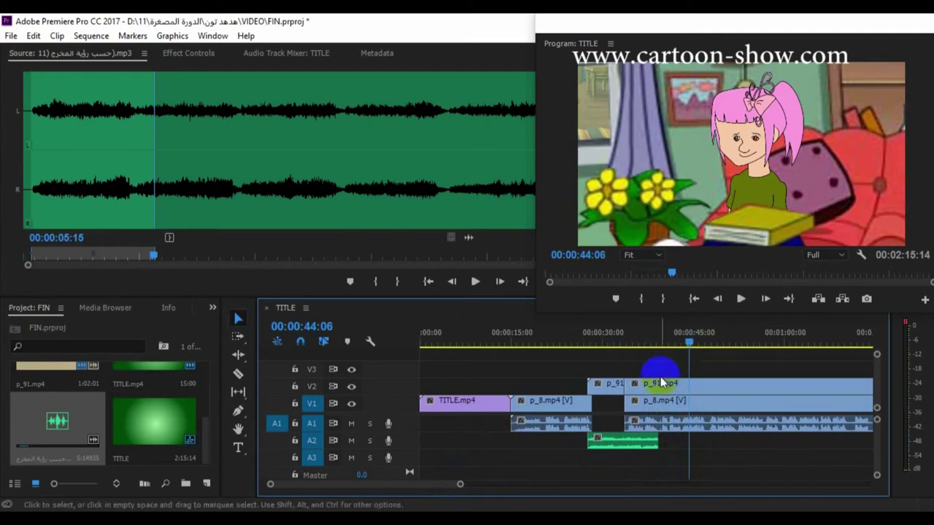
mouse_move(631, 384)
left_mouse_down()
mouse_move(712, 386)
mouse_move(620, 376)
left_mouse_up()
left_click(611, 343)
key("space")
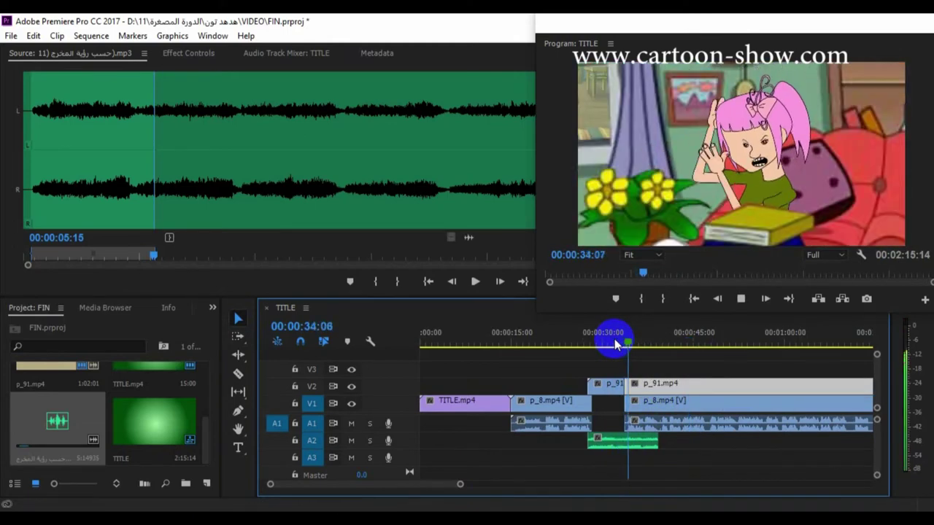
Shift the second p_91.mp4 part on V2 slightly later, extend the first part's end to meet it, and play the join
left_click(642, 381)
left_click_drag(646, 390, 665, 400)
key("space")
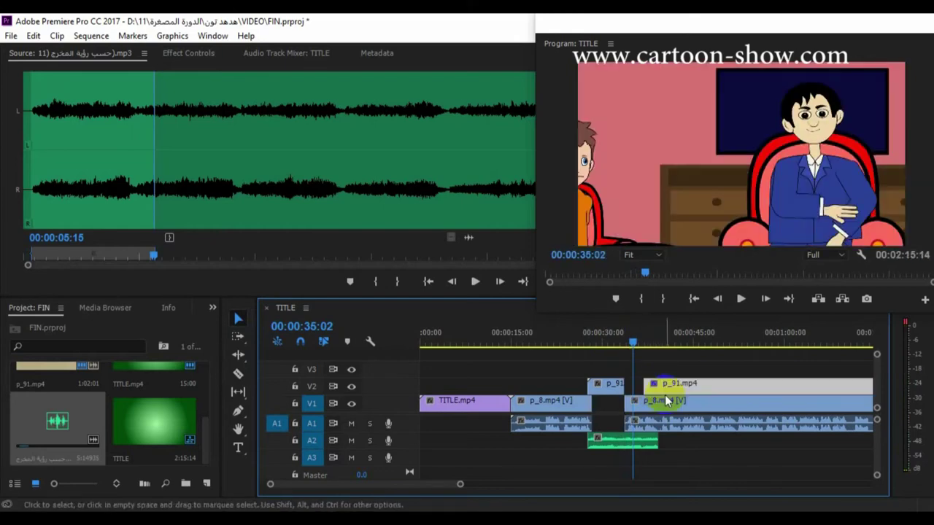
left_click_drag(662, 382, 639, 387)
left_click(615, 340)
key("space")
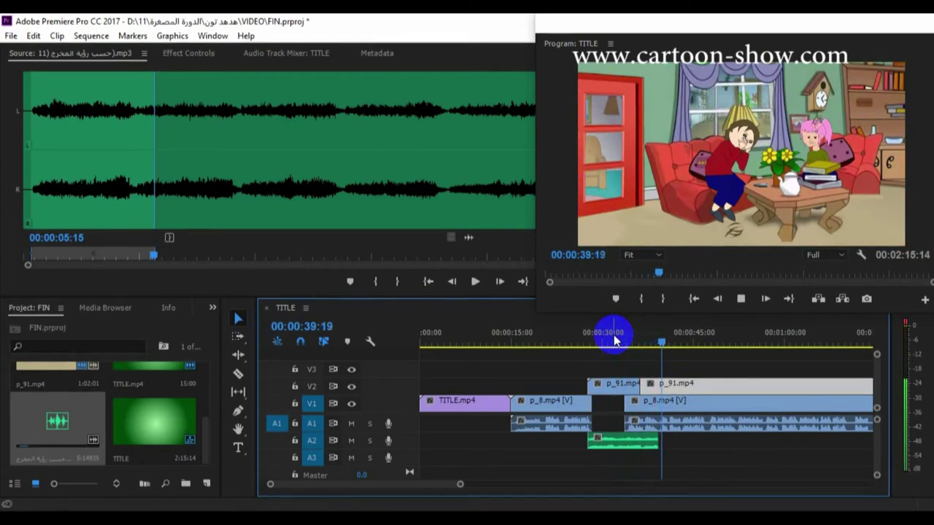
Extend the end of the A2 sound beneath the second p_8.mp4 part to about 00:01:02
left_click_drag(658, 440, 782, 467)
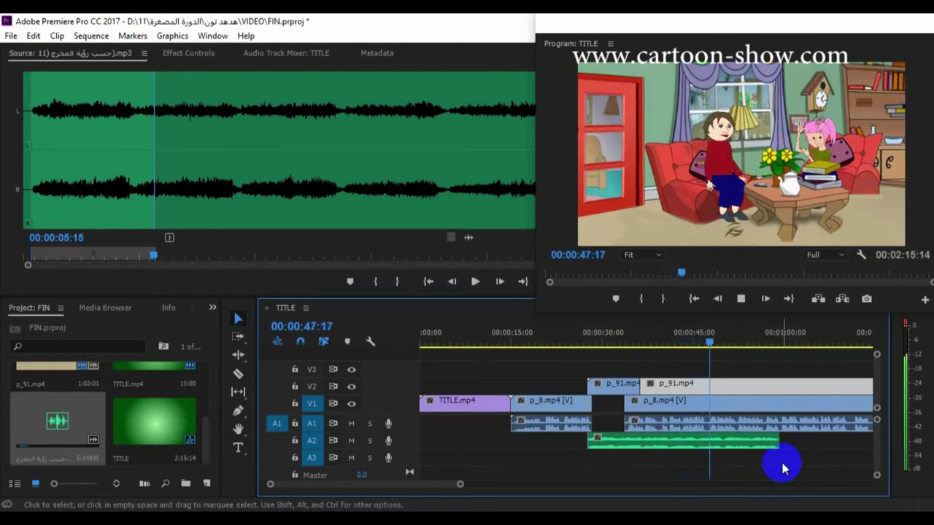
left_click_drag(775, 442, 817, 442)
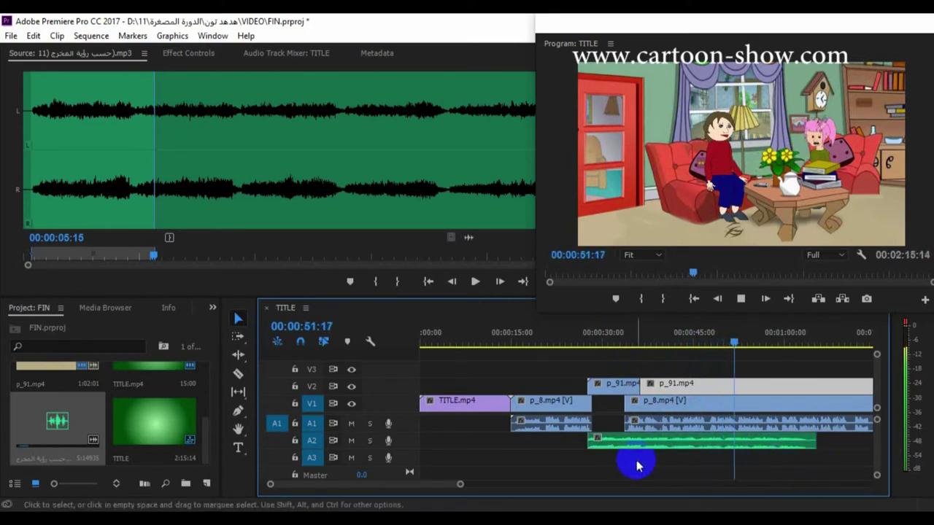
left_click_drag(460, 486, 558, 488)
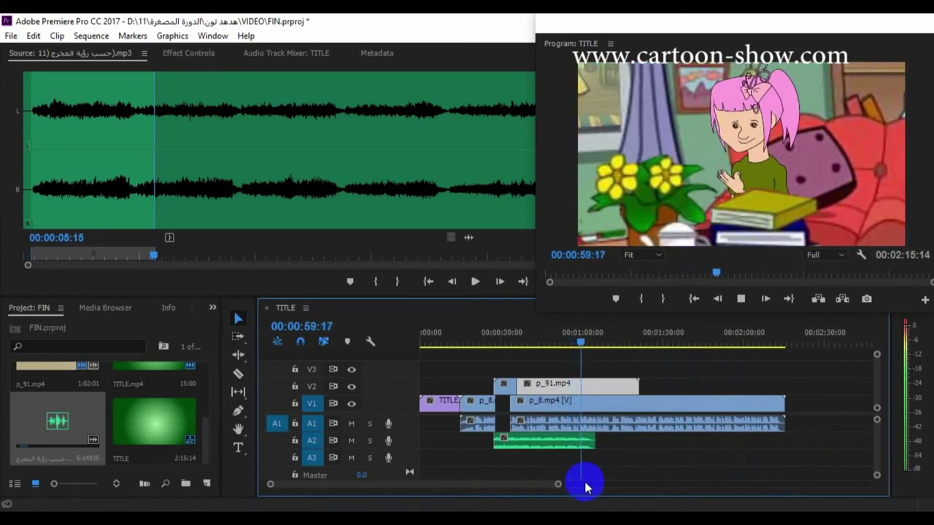
left_click_drag(594, 446, 588, 454)
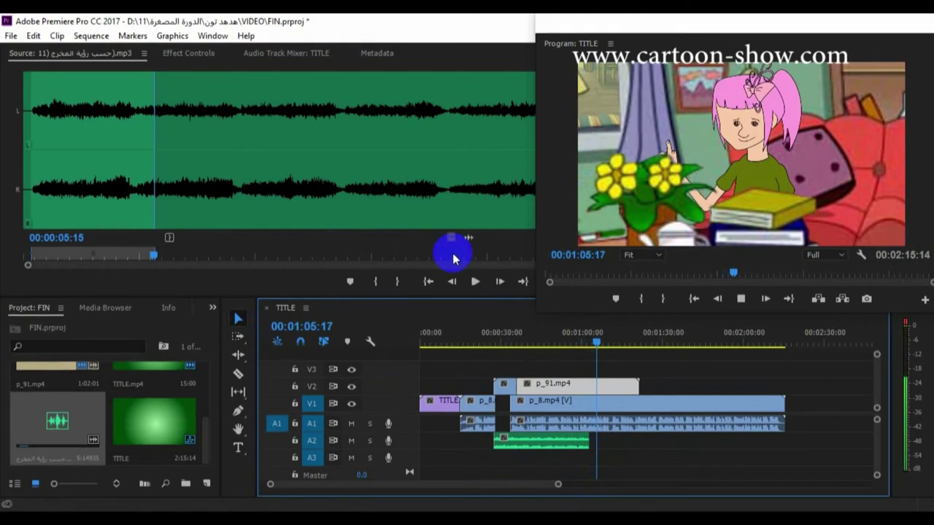
Add the source sound again on A2 directly after the first one and play across the join
left_click_drag(468, 237, 771, 447)
mouse_move(621, 444)
left_mouse_down()
mouse_move(636, 448)
mouse_move(604, 440)
left_mouse_up()
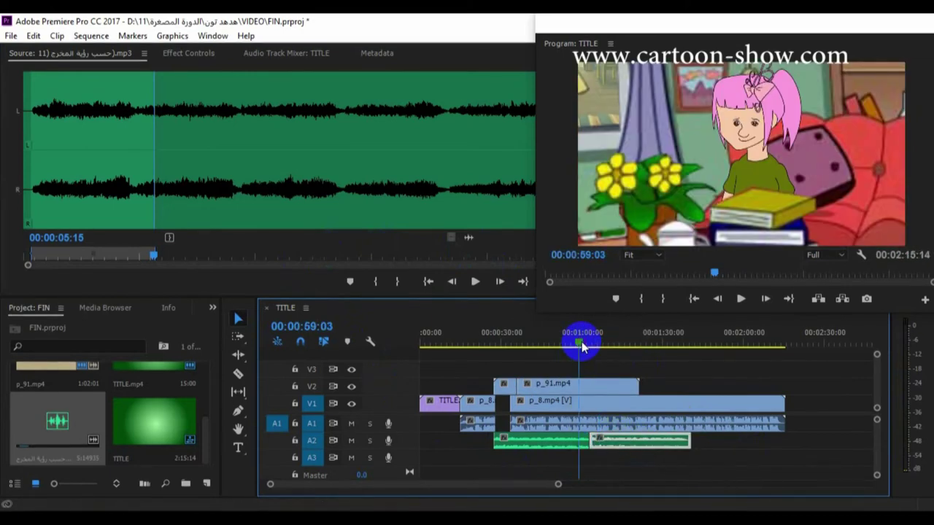
left_click(741, 299)
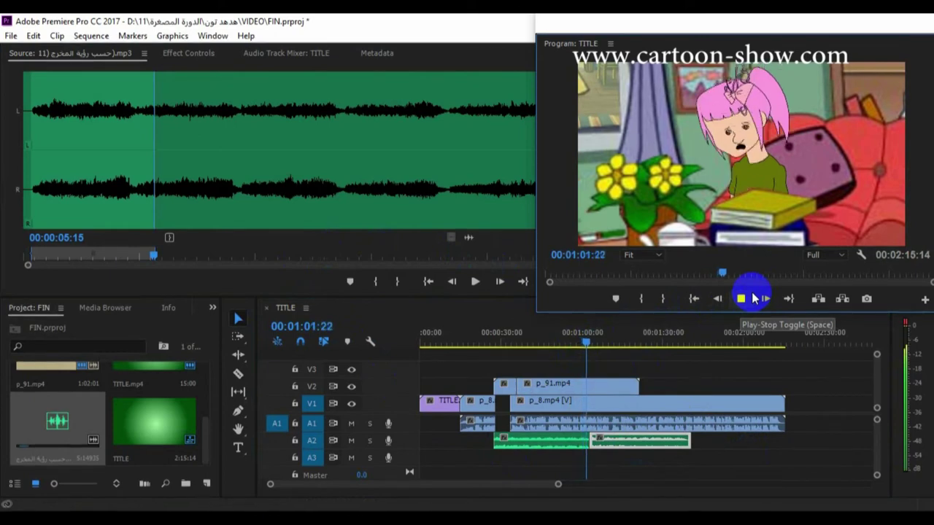
mouse_move(558, 486)
left_mouse_down()
mouse_move(546, 484)
mouse_move(556, 483)
left_mouse_up()
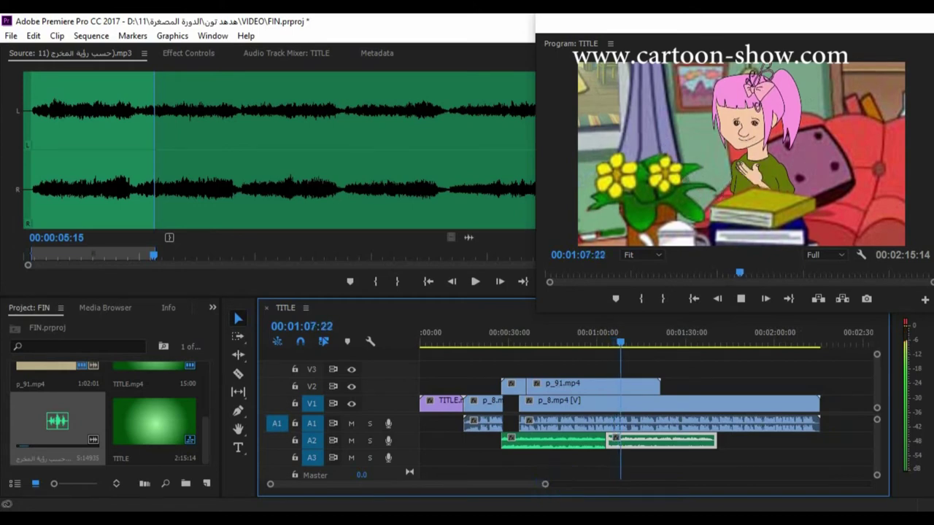
left_click(897, 522)
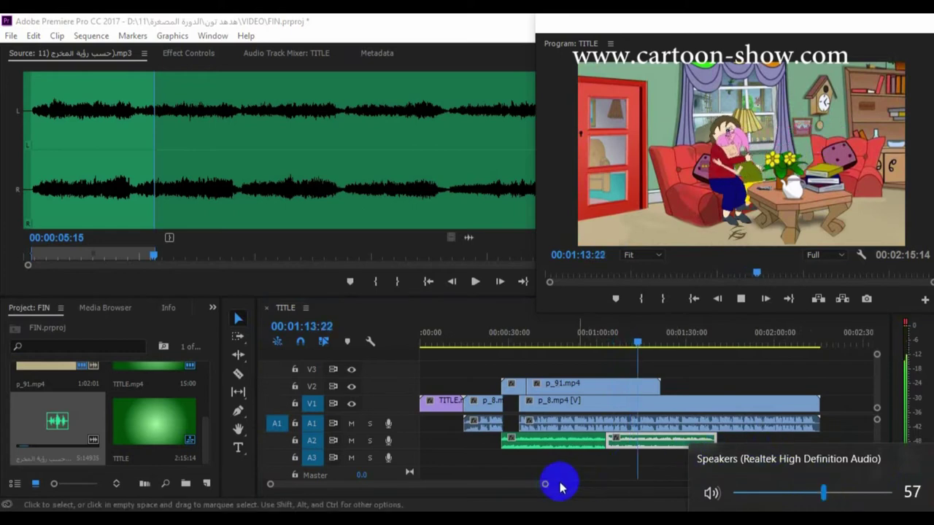
Trim the end of the second p_91.mp4 part on V2 to 00:01:14:00 and play the cut
left_click_drag(545, 485, 525, 484)
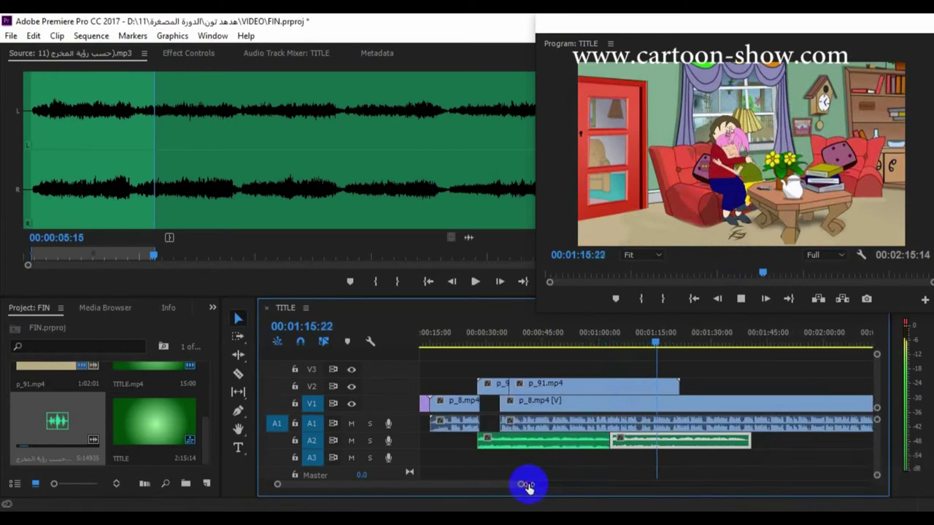
key("space")
key("space")
left_click_drag(521, 485, 508, 484)
left_click(653, 338)
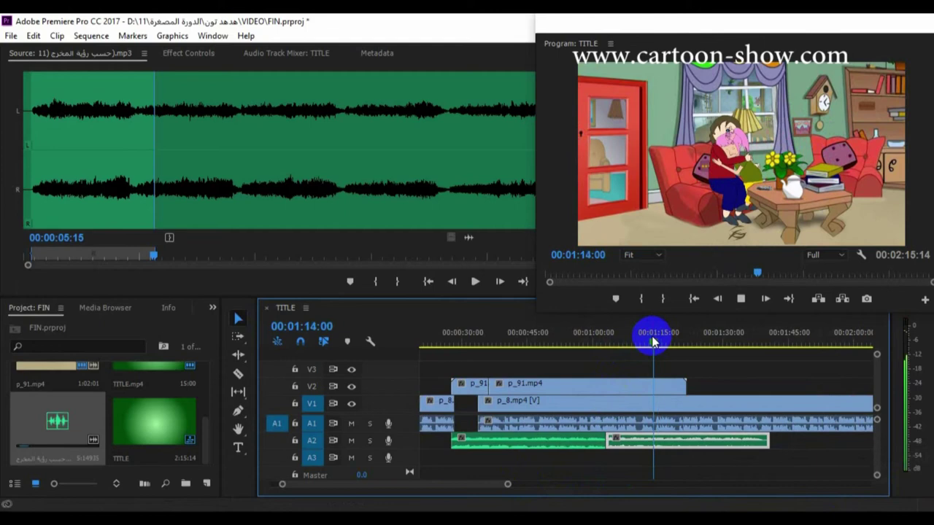
left_click_drag(685, 384, 653, 398)
left_click(650, 338)
key("space")
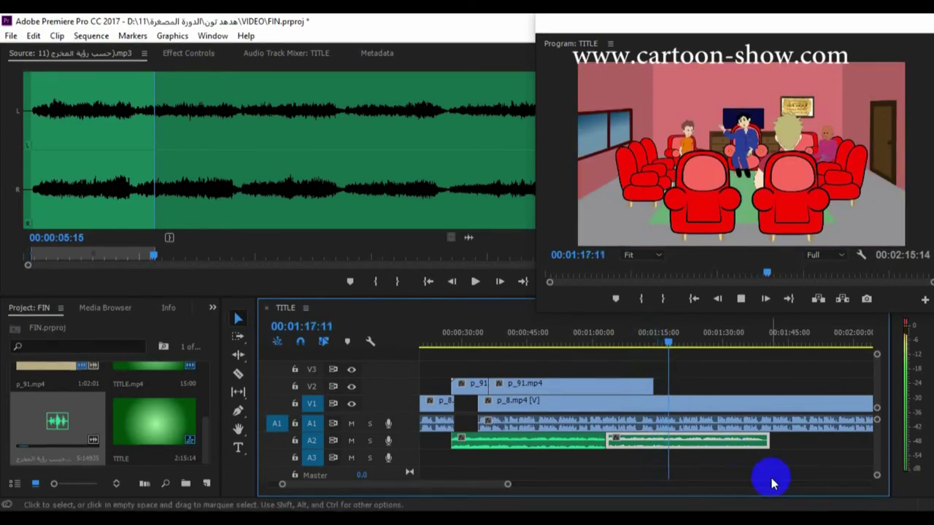
key("space")
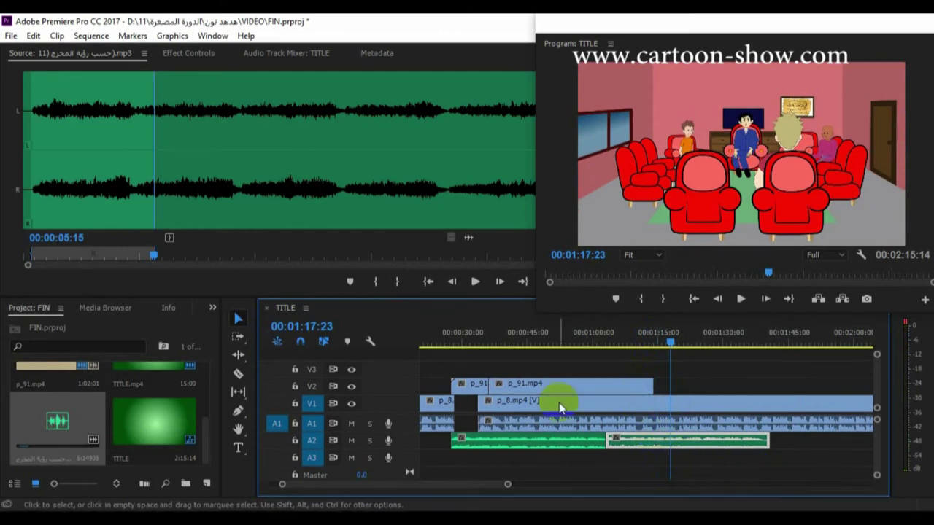
Place only the video of p_10.mp4 on V2 at 00:01:17:23 and scrub through it as far as 00:02:03:09
left_click_drag(206, 435, 216, 374)
double_click(103, 392)
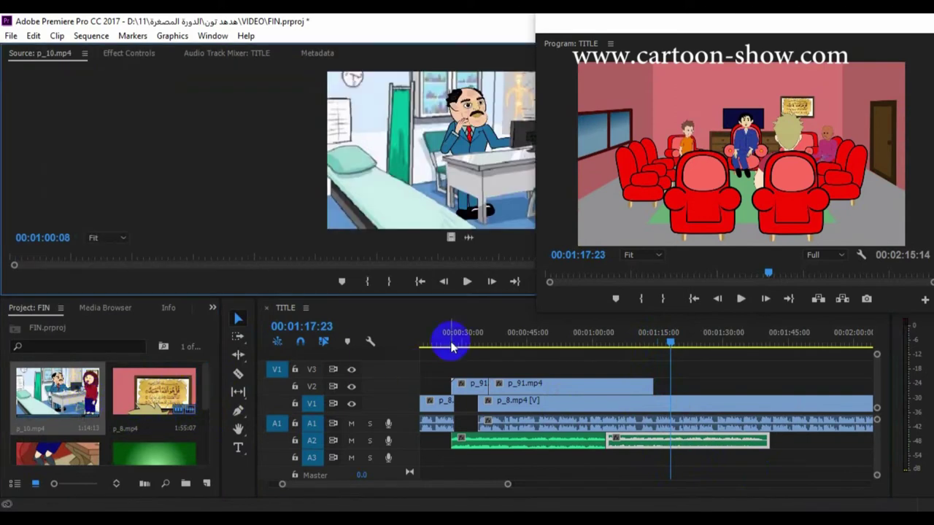
left_click_drag(451, 238, 674, 387)
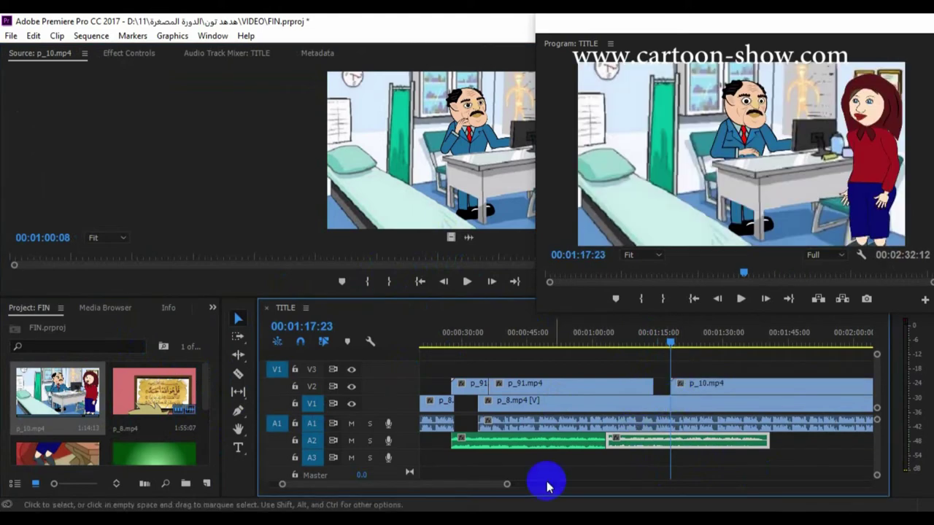
key("space")
left_click_drag(510, 485, 543, 485)
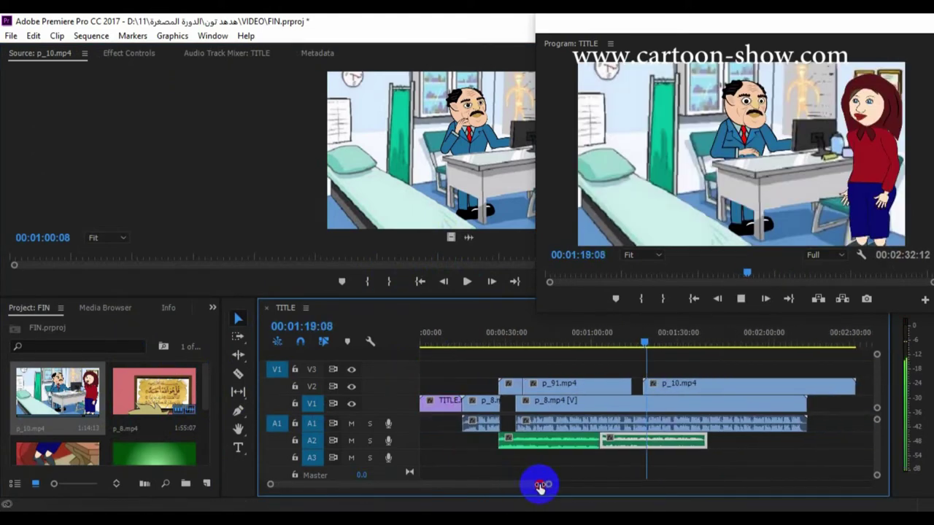
left_click(664, 341)
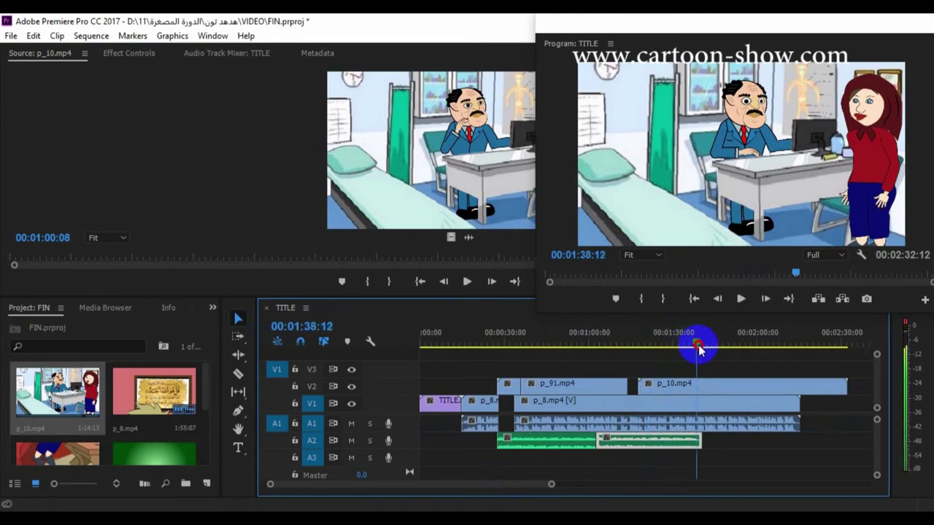
left_click_drag(736, 354, 768, 363)
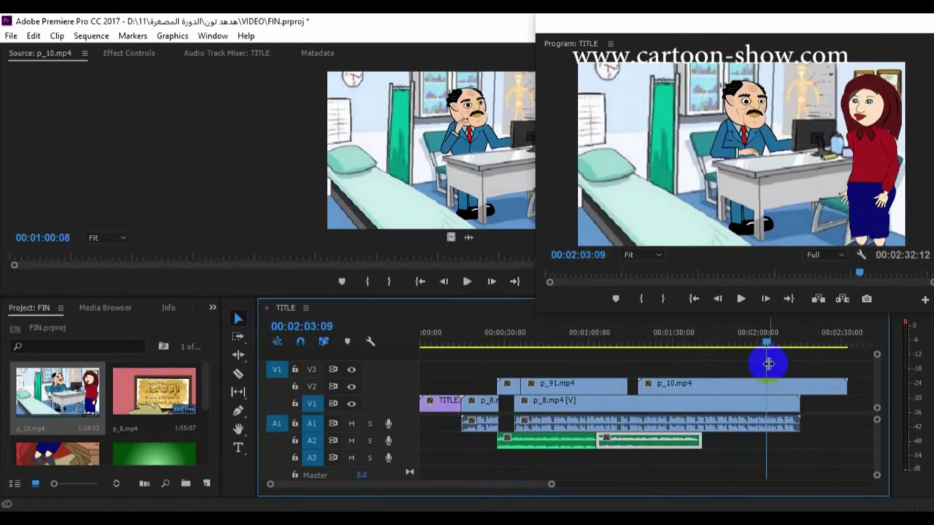
key("space")
left_click_drag(551, 484, 622, 484)
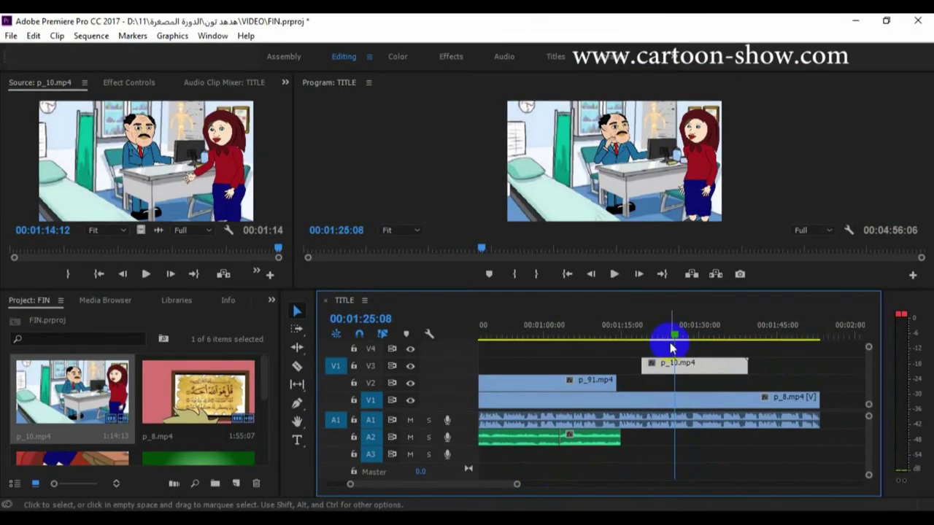
Adjust p_10.mp4 on V3 to run from 00:01:19:05 to 00:01:34:23 and play it with the dialogue
left_click(667, 335)
mouse_move(647, 360)
left_mouse_down()
mouse_move(668, 364)
mouse_move(648, 367)
left_mouse_up()
left_click(611, 331)
key("space")
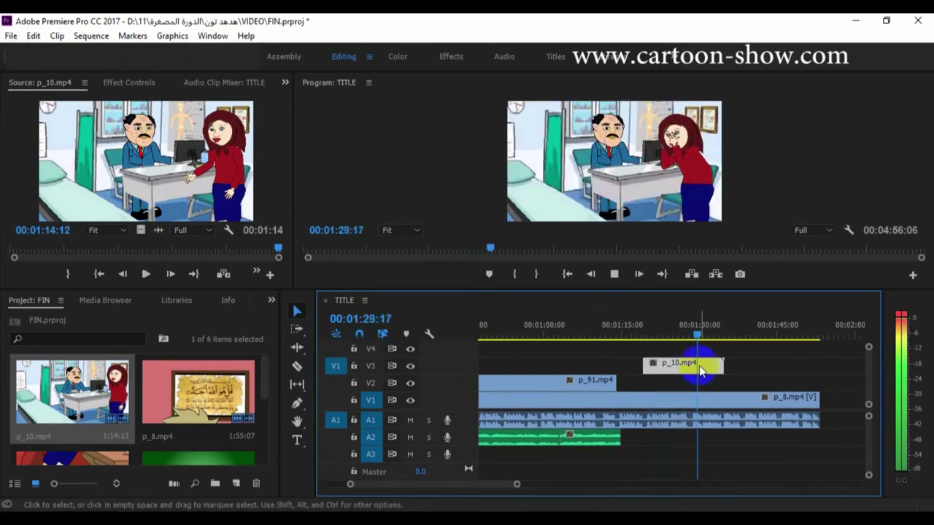
Trim the end of p_10.mp4 on V3 back to 00:01:30:16
left_click(720, 365)
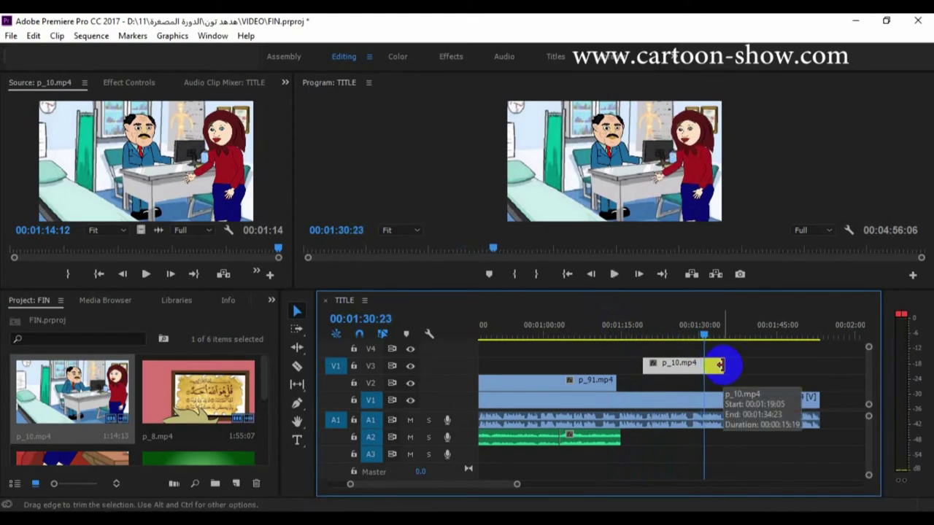
left_click_drag(720, 365, 706, 370)
left_click(706, 334)
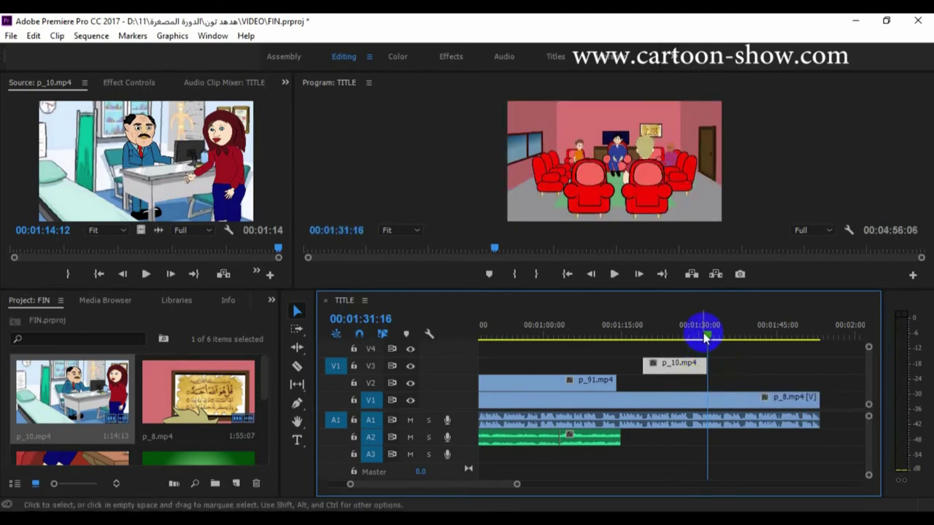
left_click_drag(706, 336, 702, 334)
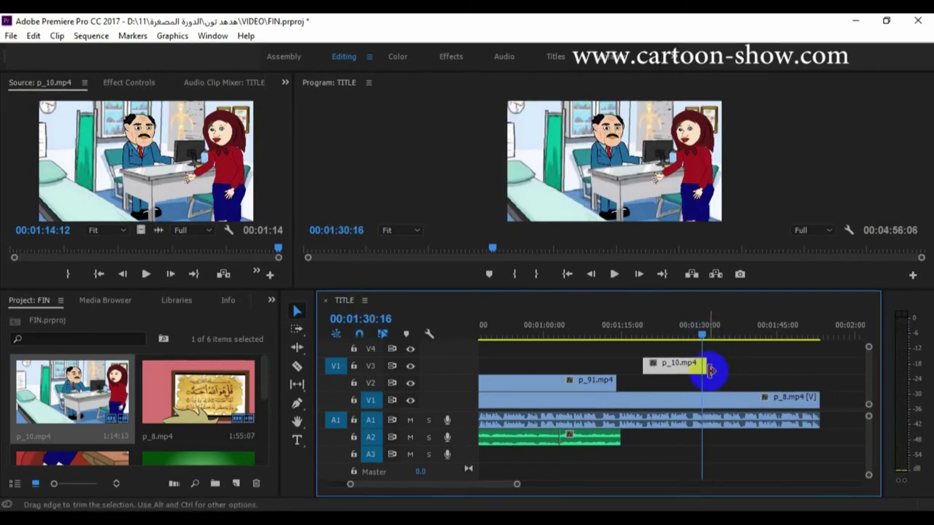
left_click_drag(704, 371, 702, 370)
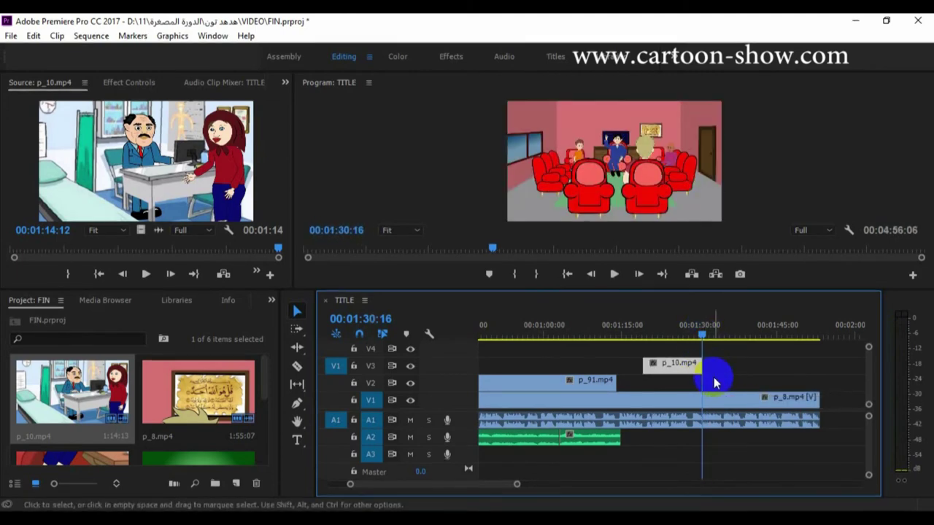
Add the video of P_11.mp4 on V3 directly after p_10.mp4 and play from 00:01:29:15
left_click_drag(267, 386, 256, 407)
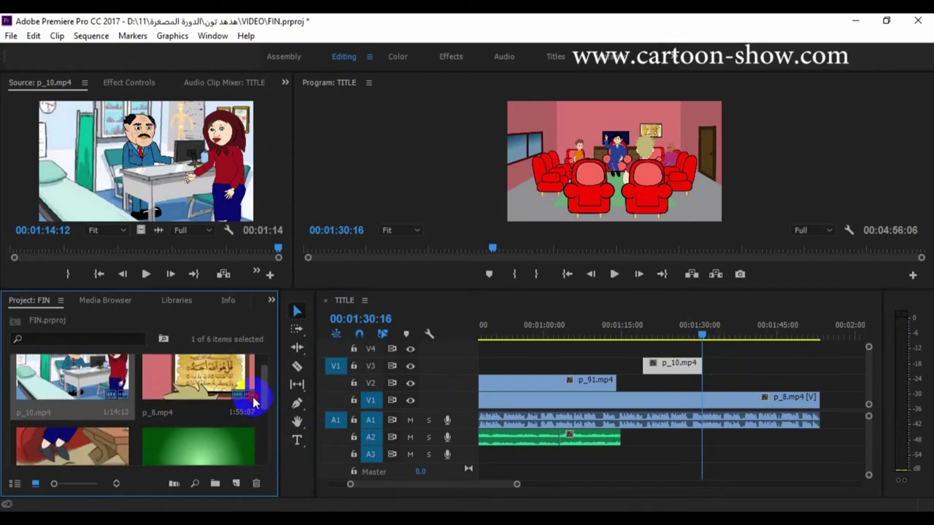
left_click(137, 432)
left_click(700, 336)
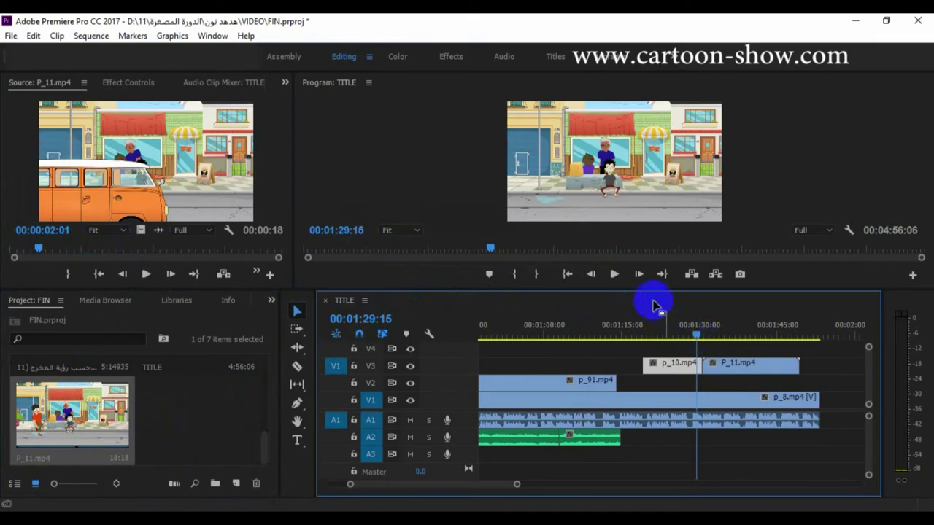
left_click(614, 275)
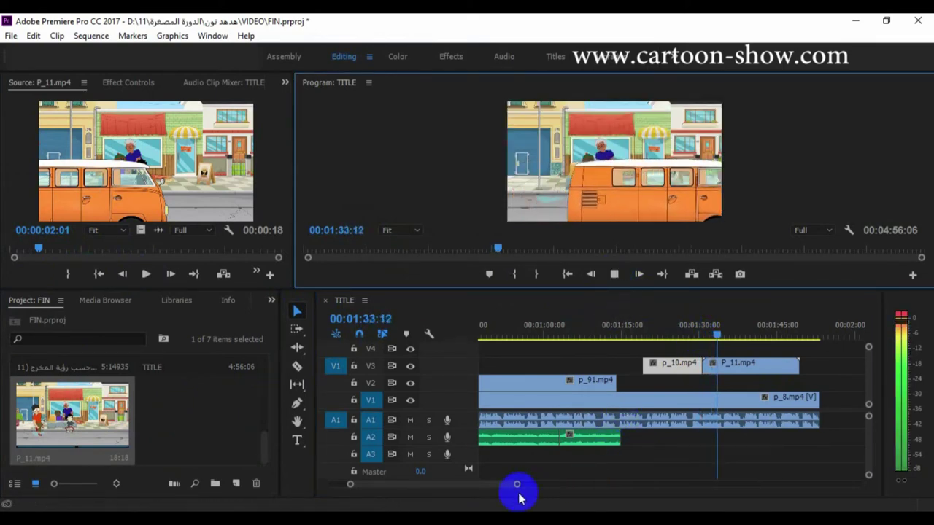
Play on to the end of the second p_8.mp4 part and extend that part with its audio to 00:02:15:14
scroll(519, 488, "down", 3)
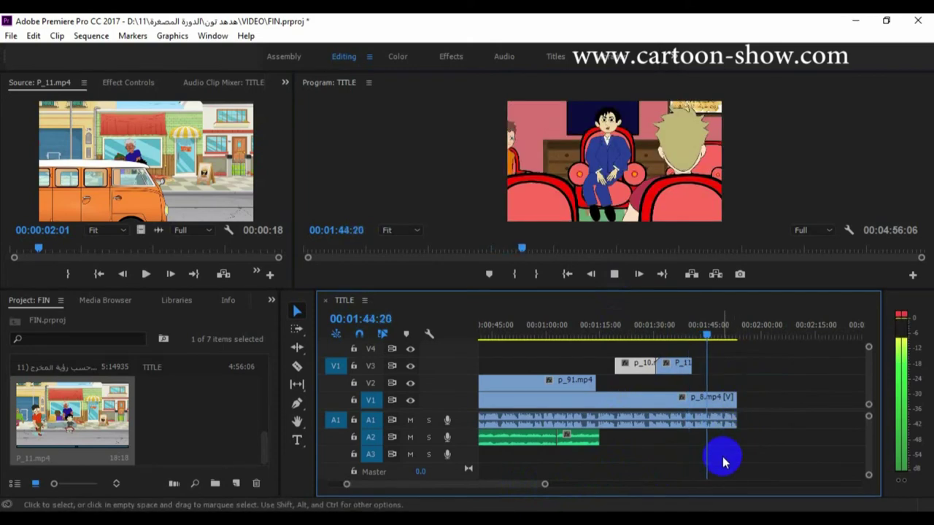
left_click_drag(546, 485, 588, 482)
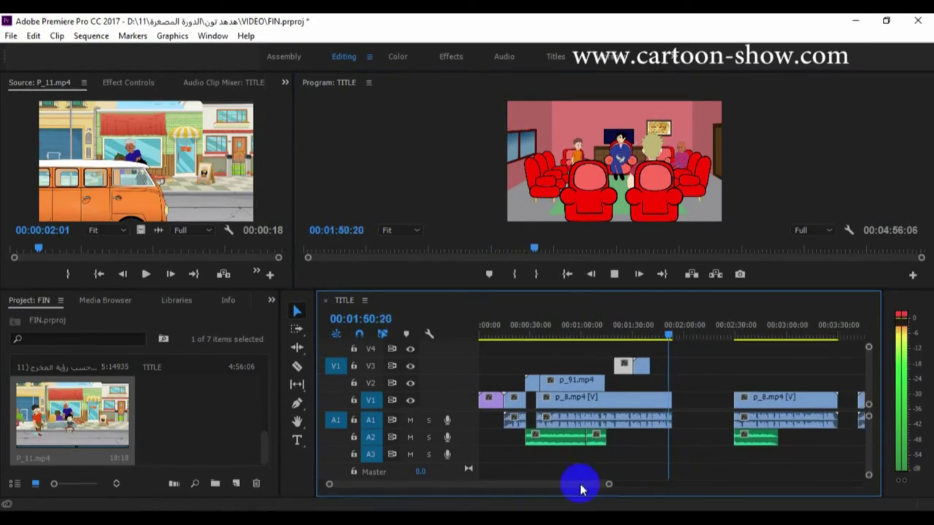
left_click_drag(605, 484, 626, 483)
key("space")
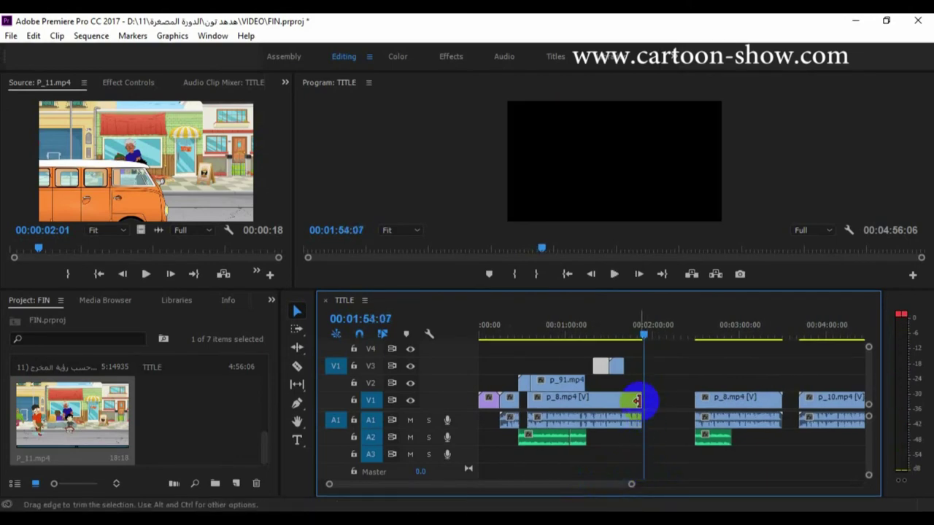
left_click_drag(651, 401, 673, 405)
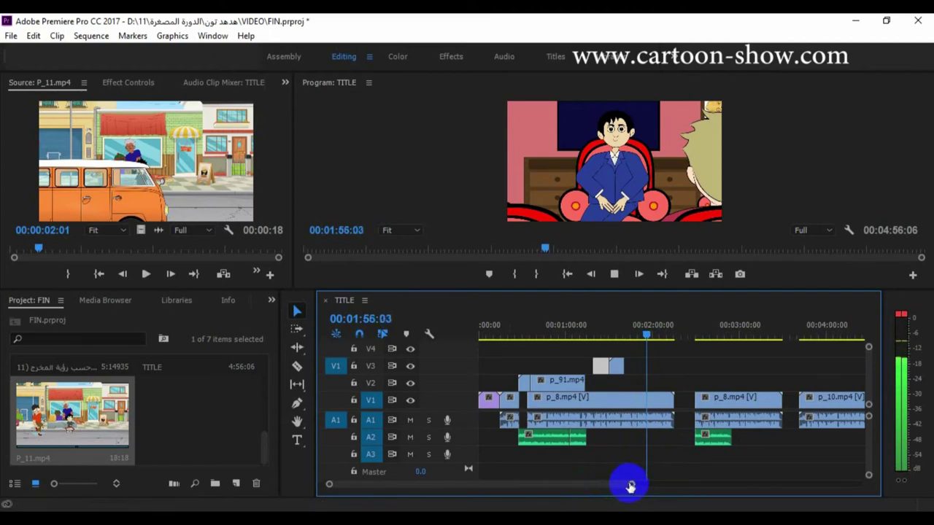
Move the separate A2 sound directly after the earlier A2 sounds and delete the leftover p_8.mp4 and p_10.mp4 clips beyond 00:02:15:14
left_click_drag(631, 485, 673, 483)
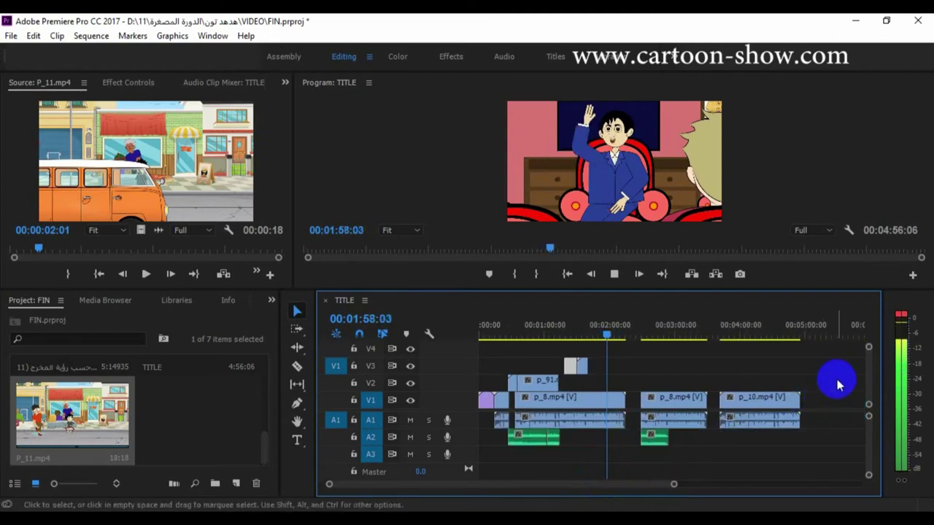
left_click_drag(836, 379, 576, 442)
left_click(655, 438)
left_click_drag(655, 380, 761, 428)
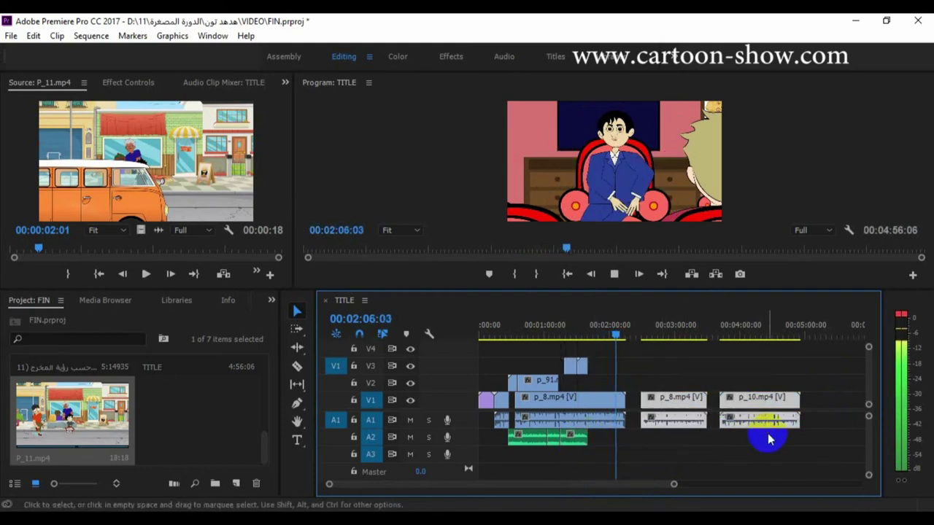
key("Delete")
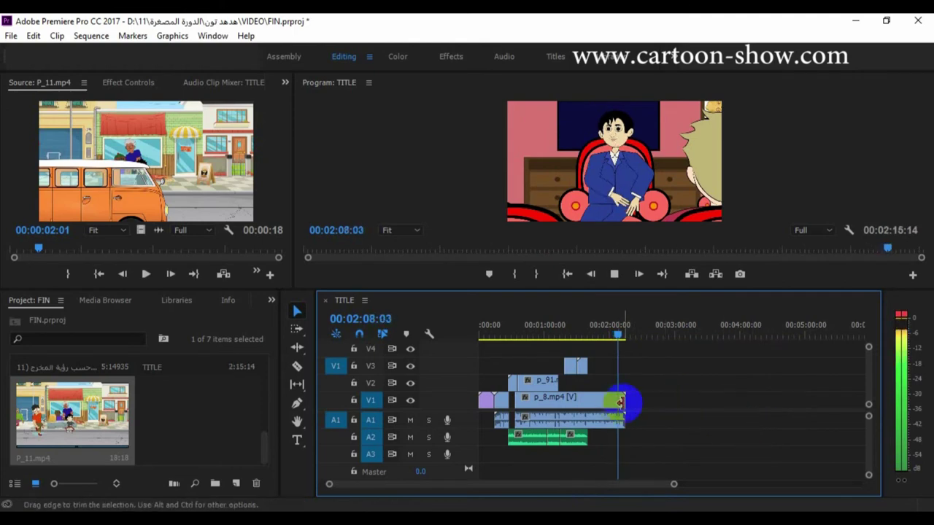
Duplicate the last A2 background sound and place the copies consecutively on A2 so the sound runs to 00:02:58:10
left_click_drag(636, 402, 671, 402)
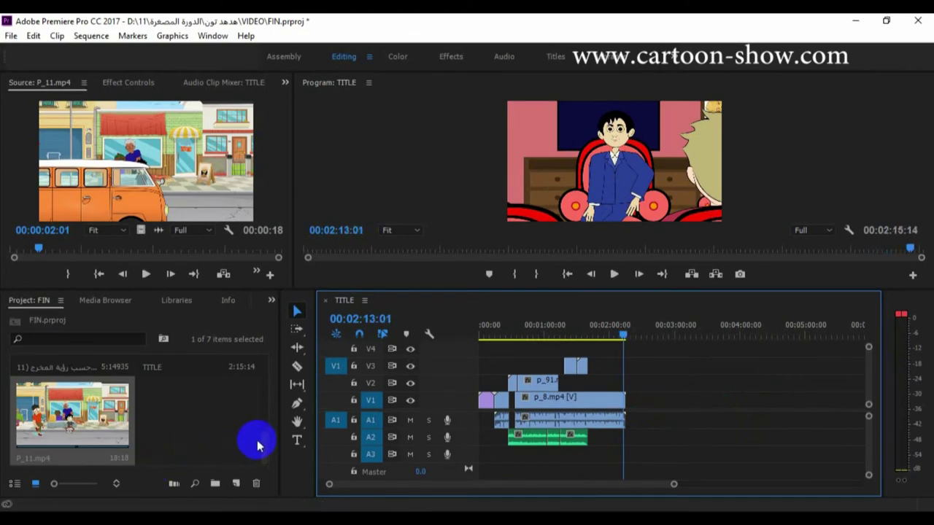
left_click(575, 442)
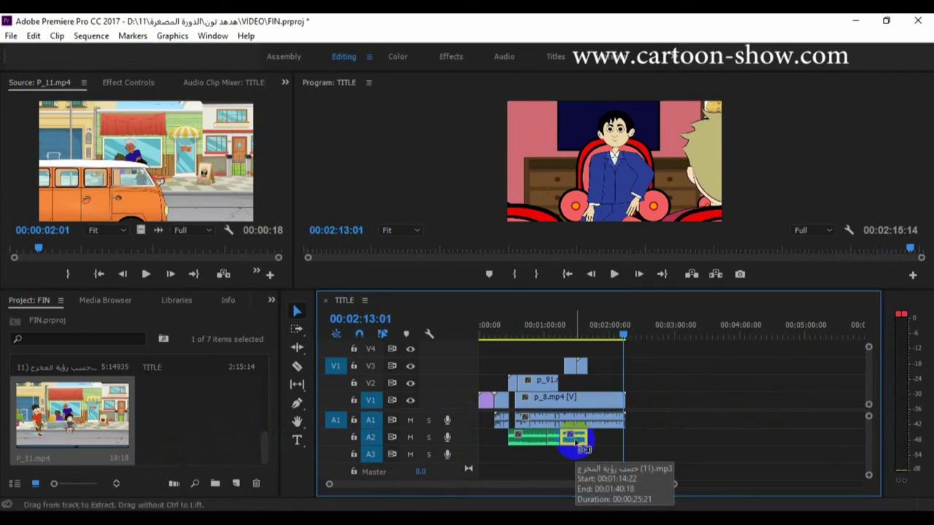
left_click(656, 330)
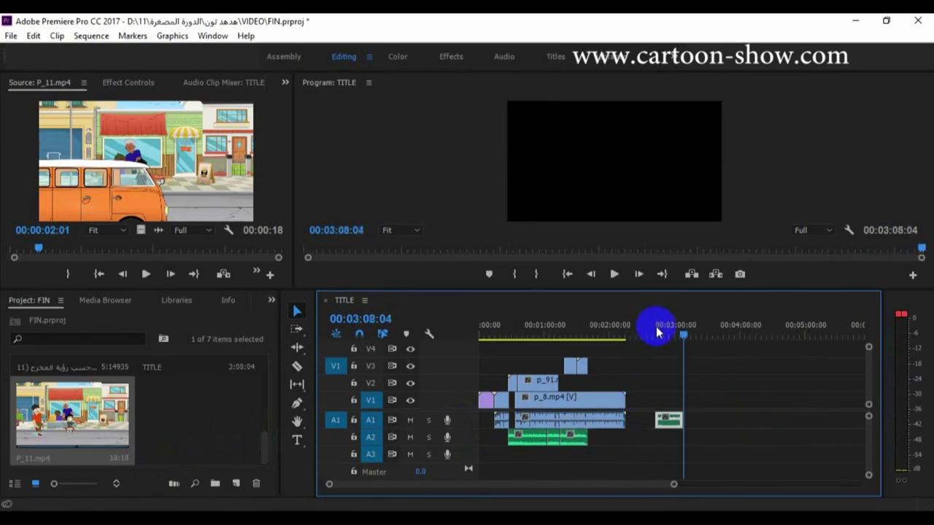
left_click_drag(759, 421, 631, 443)
right_click(630, 443)
left_click(647, 445)
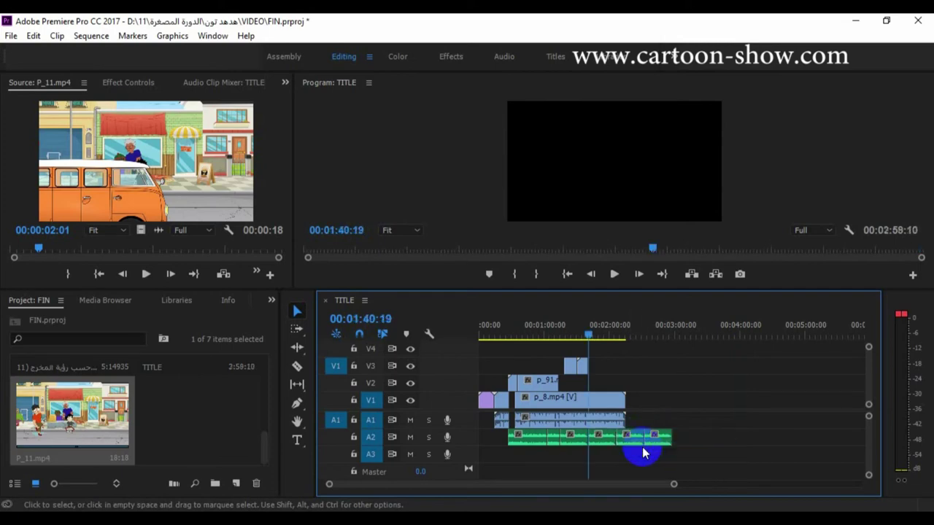
Create a text graphic at 00:02:19:00 on the black frame reading "تصدقوا على من يستحق الصدقة"
left_click(629, 335)
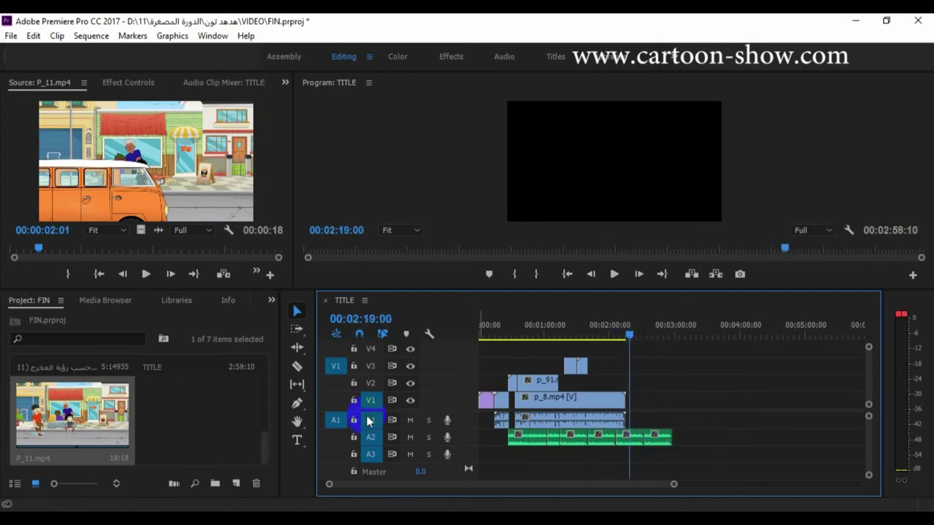
left_click(298, 439)
left_click(646, 159)
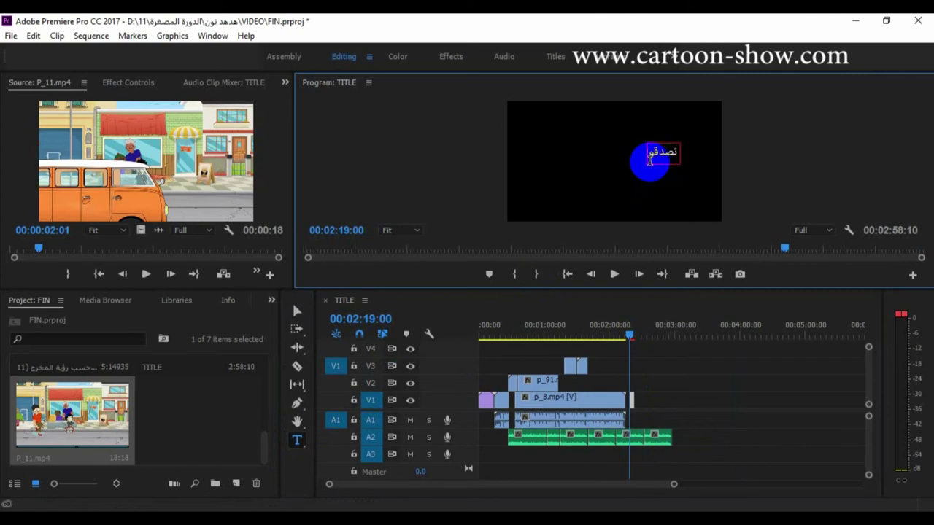
type("ى")
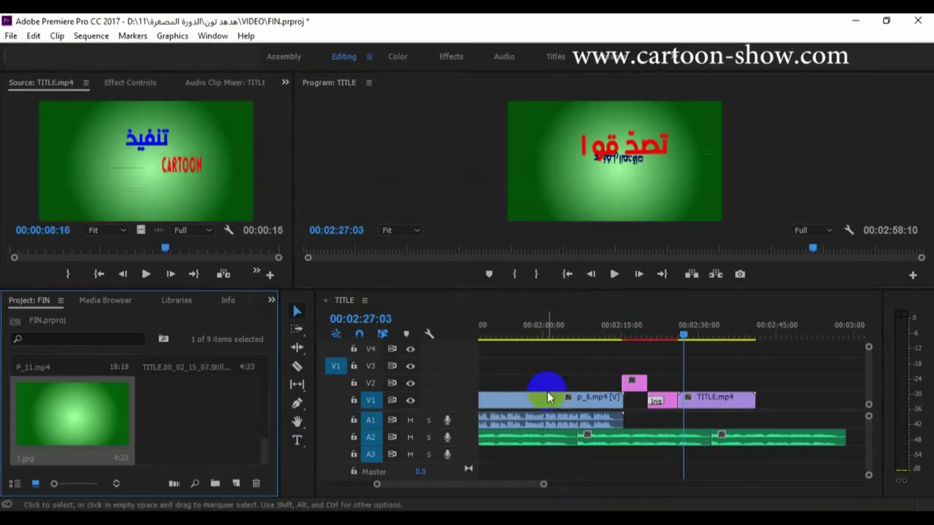
Move the closing text with its Iris transition up to V2 and place 1.jpg beneath it on V1, up to TITLE.mp4
left_click_drag(546, 385, 629, 380)
left_click_drag(632, 337, 660, 335)
left_click(668, 380)
left_click(658, 400)
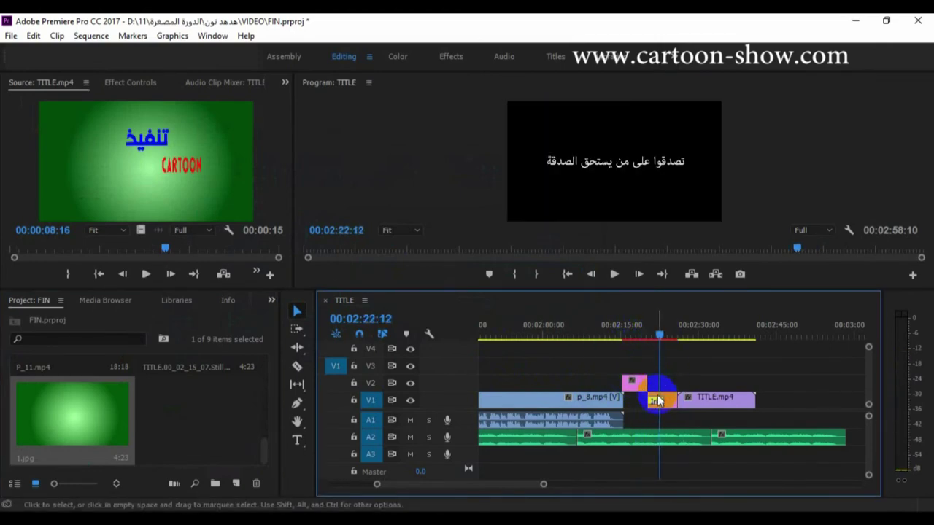
left_click_drag(658, 399, 657, 383)
left_click_drag(83, 413, 678, 412)
Play the sequence from 00:02:16:01 through the closing text and TITLE.mp4 and check the sound at the end of A2
left_click_drag(647, 334, 627, 335)
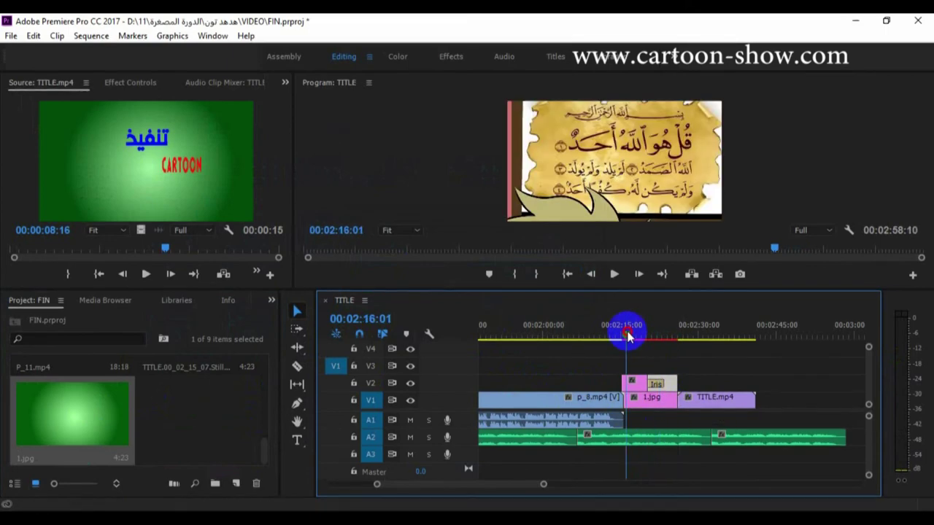
key("space")
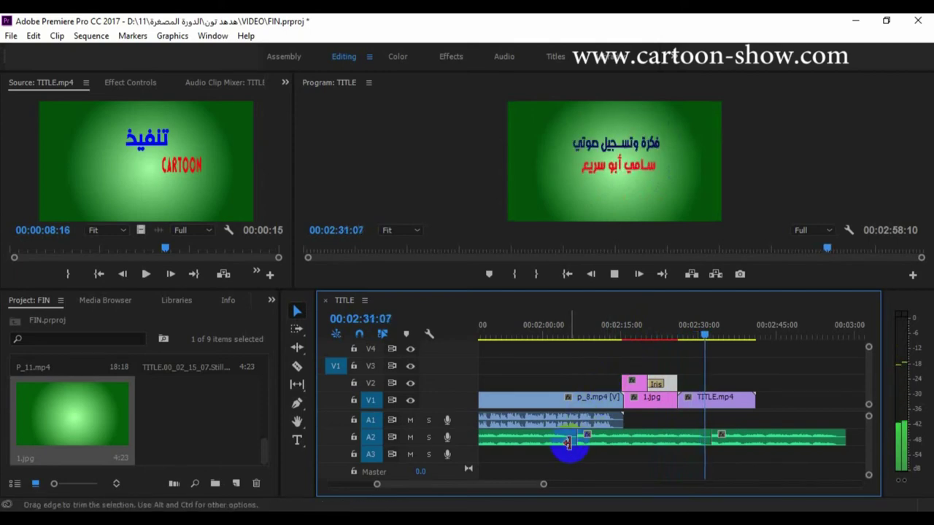
left_click_drag(544, 487, 571, 484)
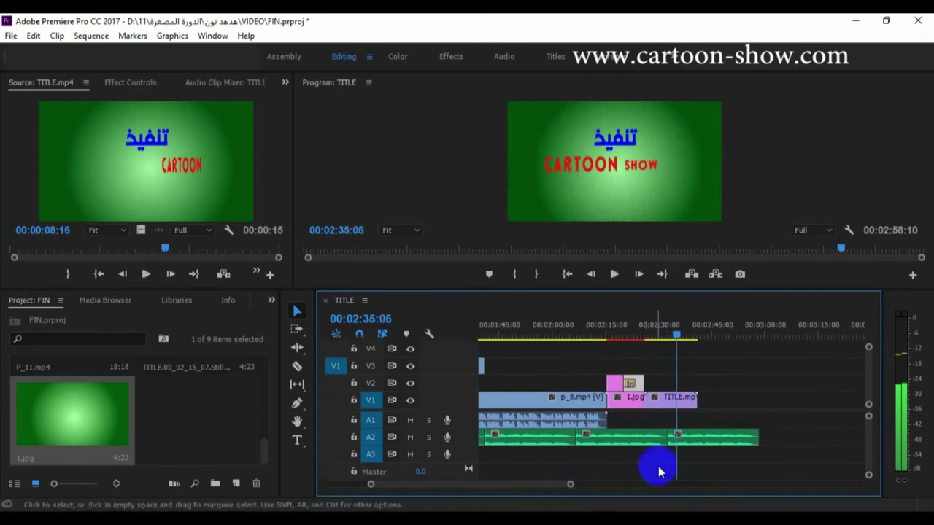
left_click_drag(689, 445, 674, 440)
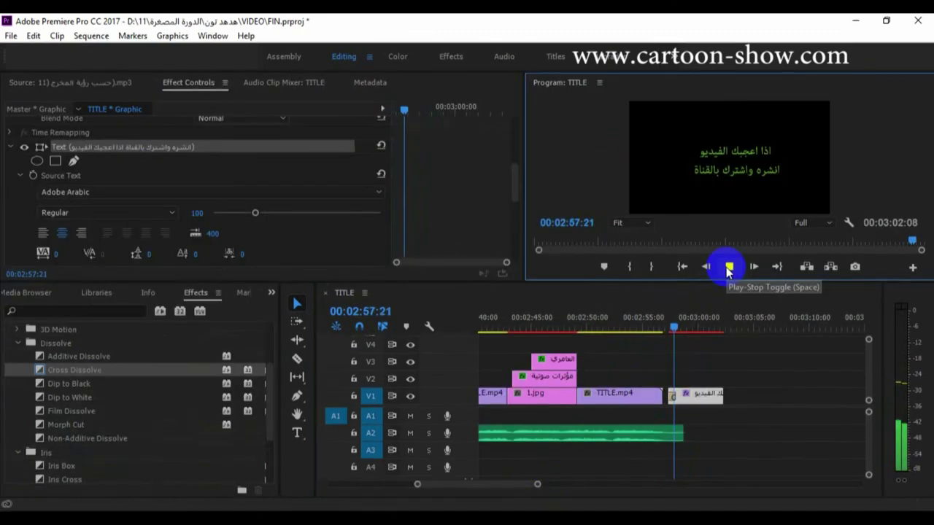
Apply a Cross Dissolve to the end of the final green text graphic on V1 and preview the fade from 00:03:01:04
left_click(727, 267)
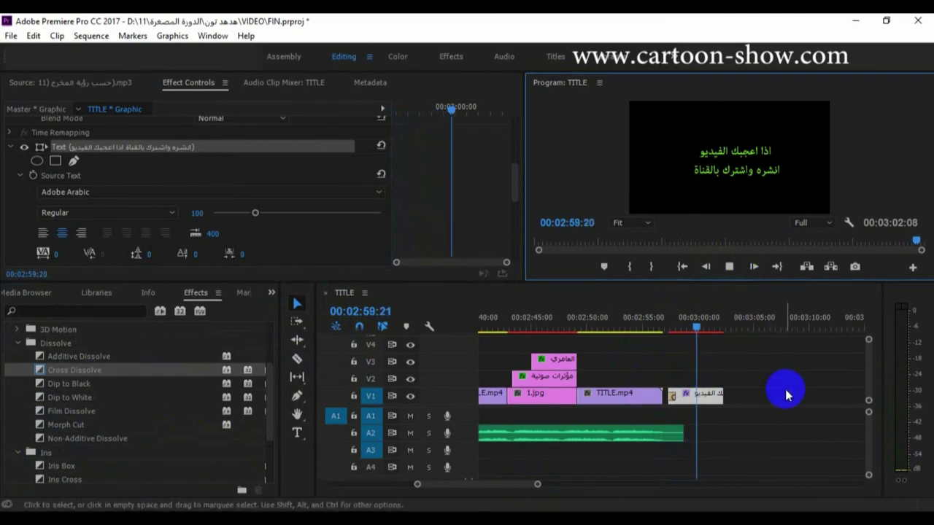
left_click_drag(71, 375, 714, 396)
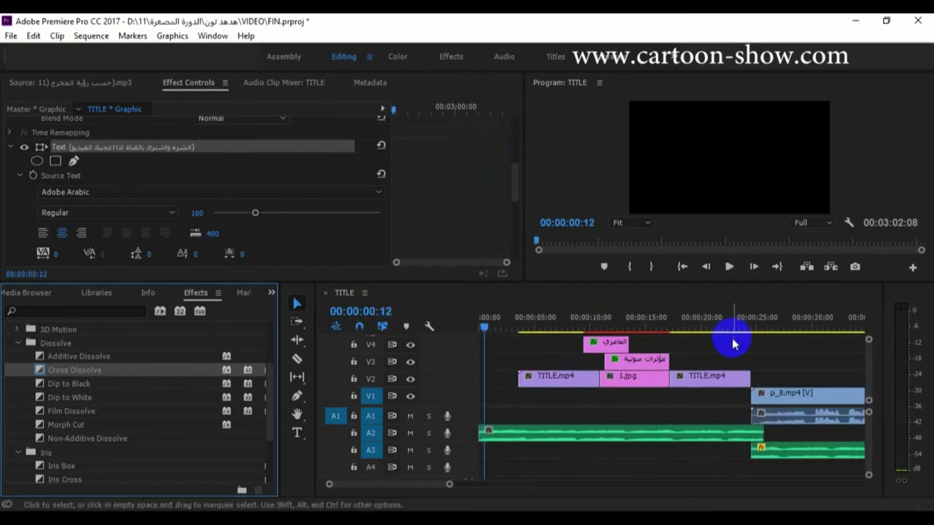
left_click_drag(446, 484, 674, 484)
left_click(691, 329)
left_click_drag(691, 329, 697, 327)
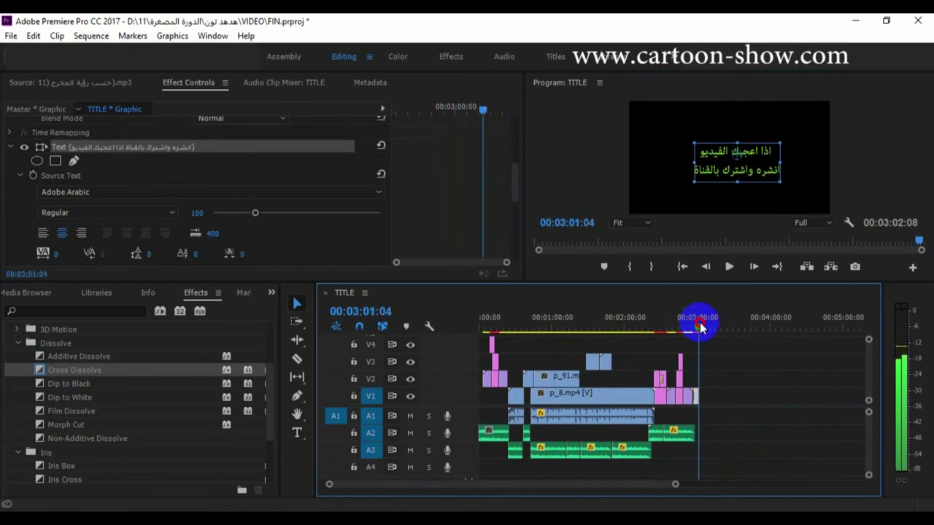
left_click_drag(699, 327, 699, 327)
left_click_drag(674, 487, 546, 479)
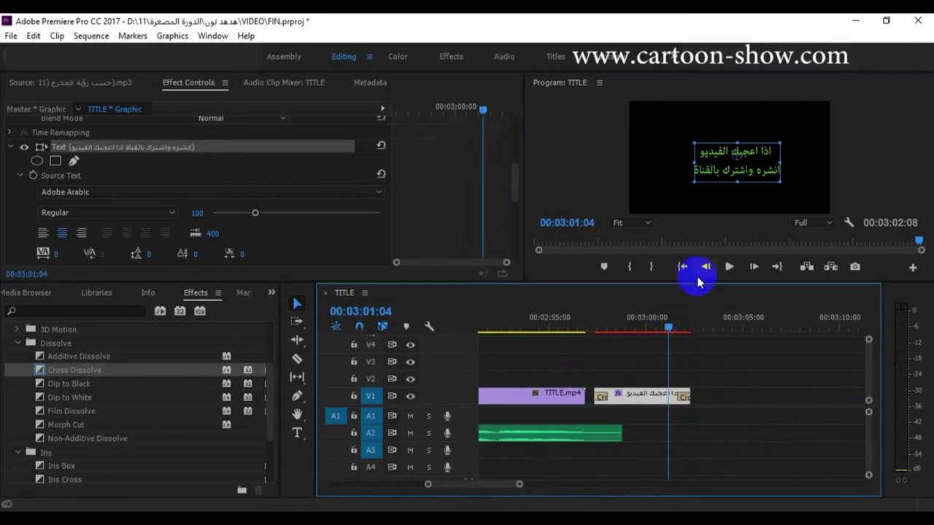
left_click(729, 269)
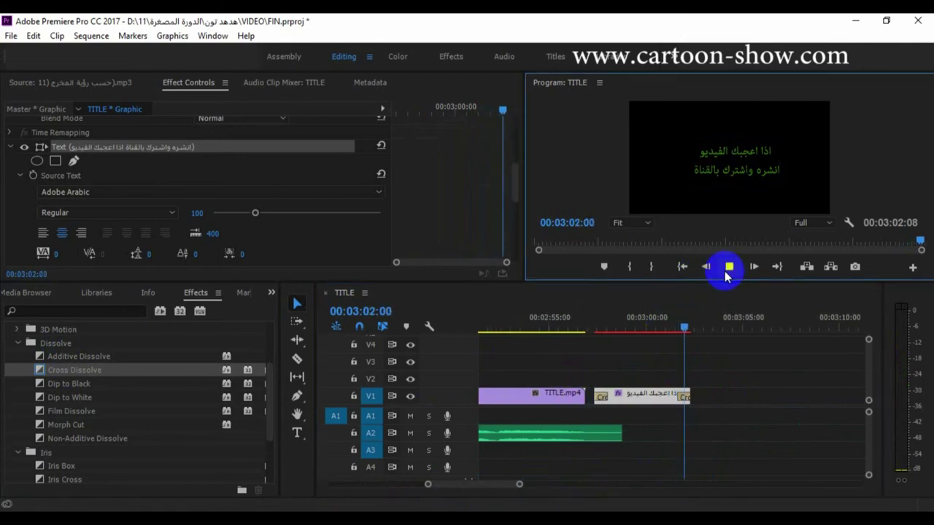
left_click_drag(685, 325, 694, 336)
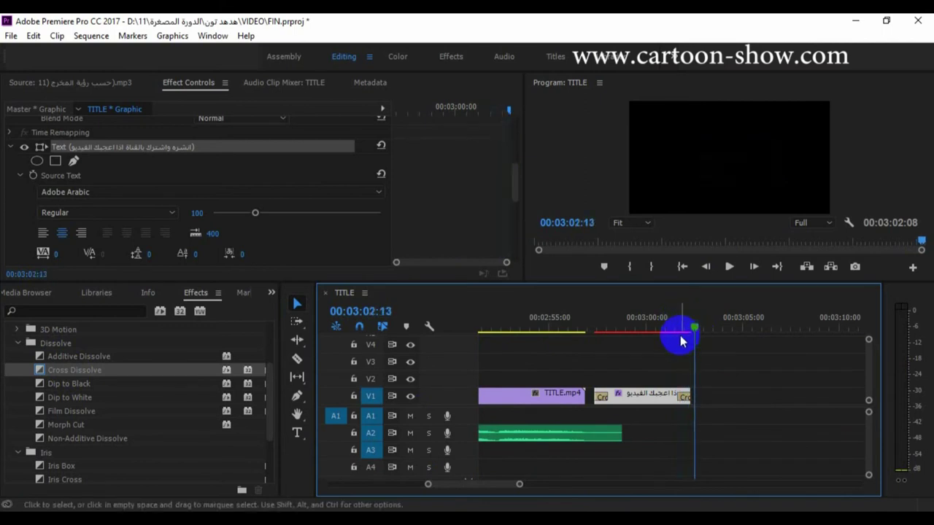
Save the project and open the media export settings for the TITLE sequence
key("ctrl+s")
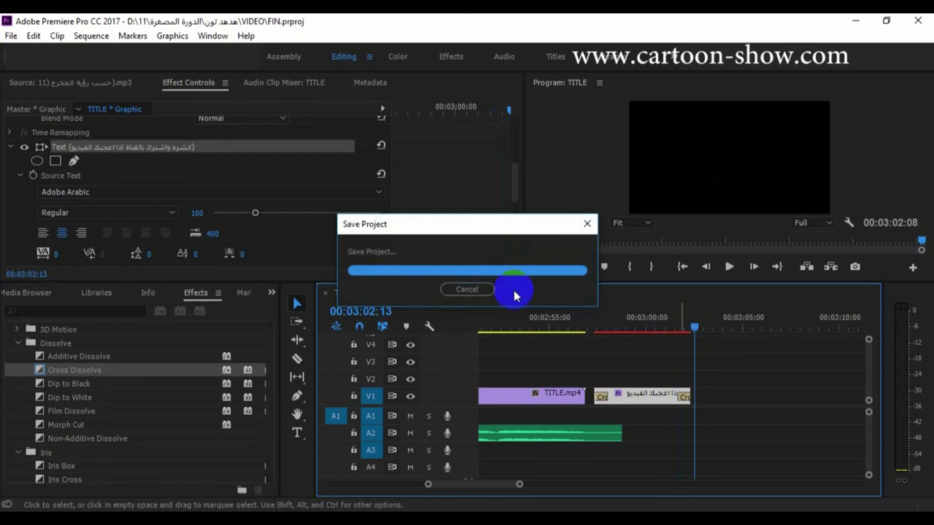
left_click(10, 35)
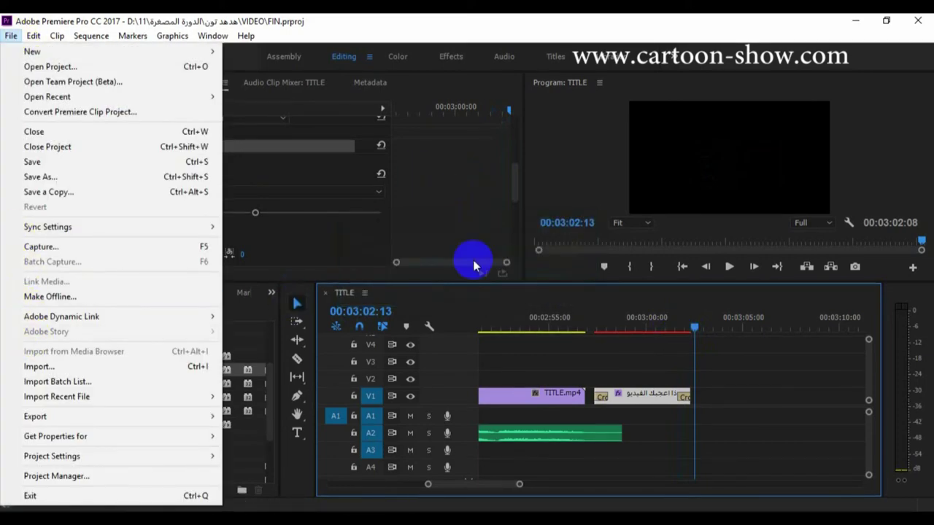
left_click(525, 485)
left_click_drag(520, 486, 881, 475)
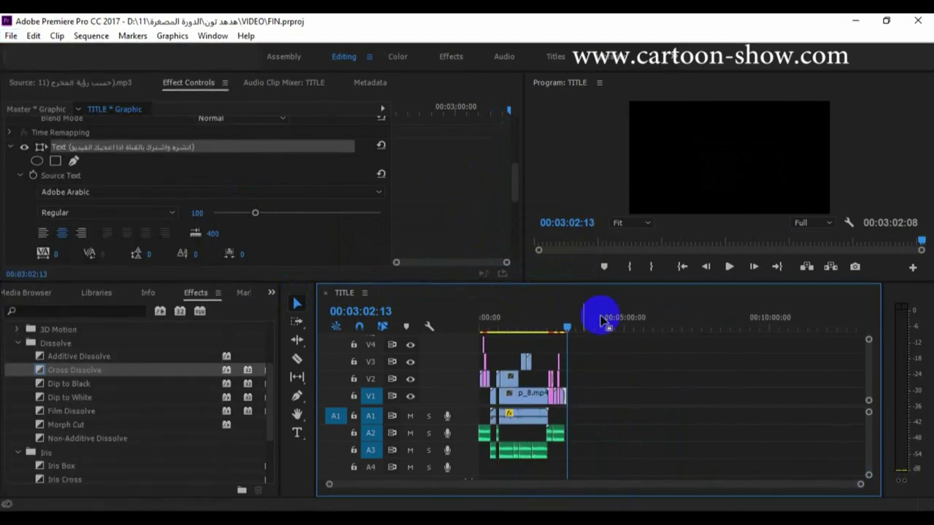
left_click(11, 37)
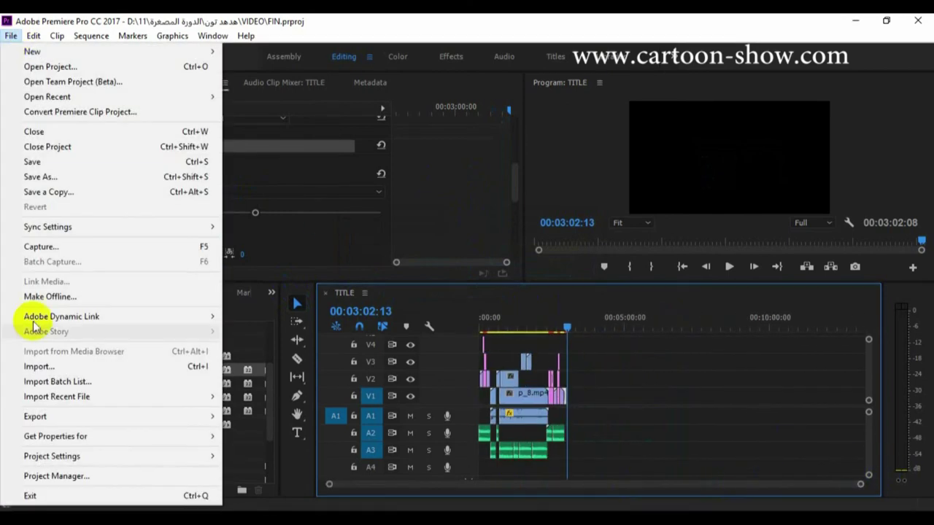
left_click(53, 420)
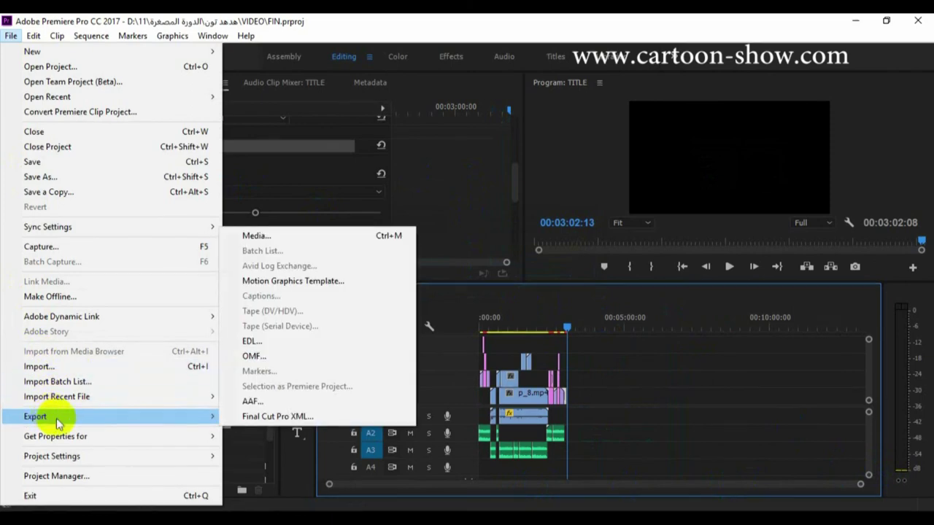
left_click(259, 236)
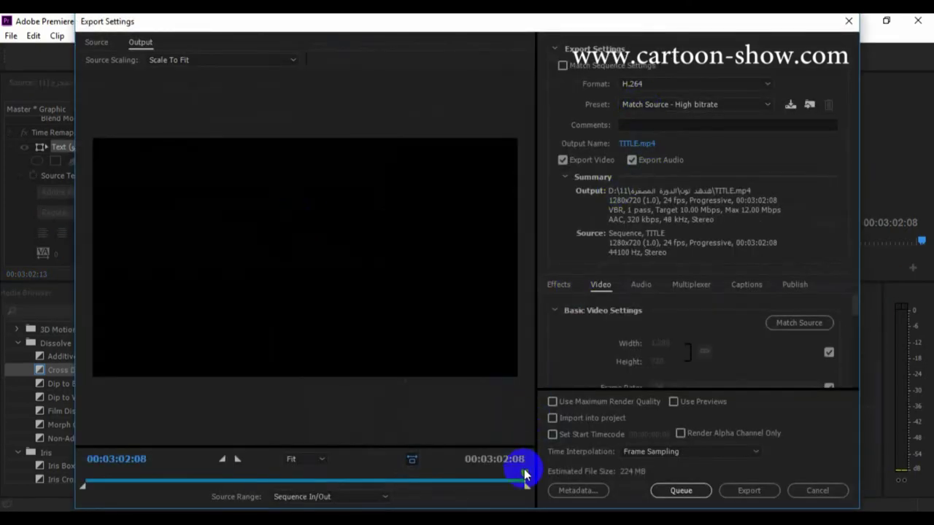
Preview the export frame at 00:01:09:21 and set the format to H.264 with the HD 1080i 29.97 preset
left_click_drag(498, 475, 253, 482)
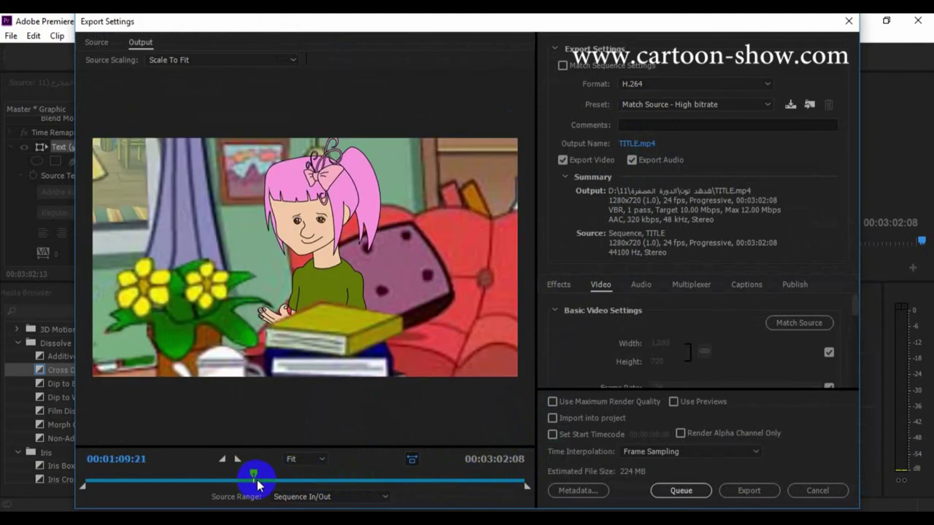
left_click(654, 86)
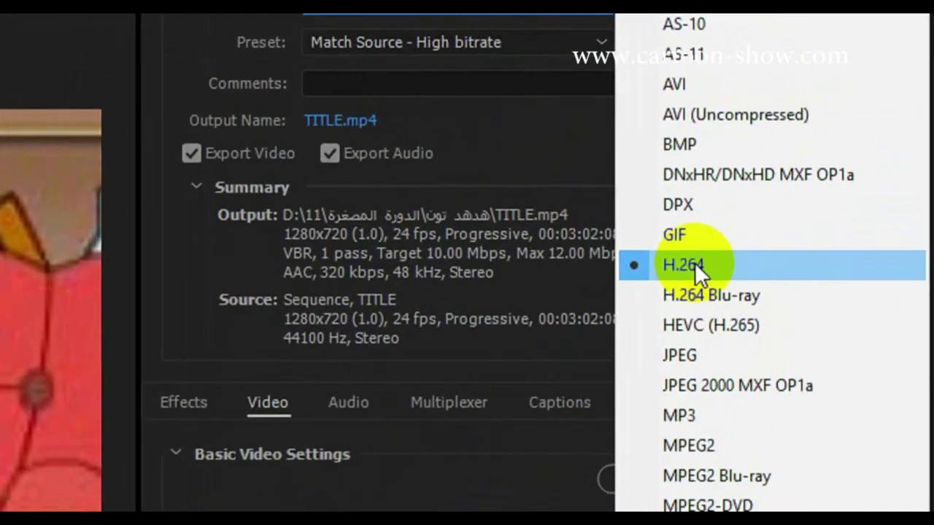
left_click(803, 215)
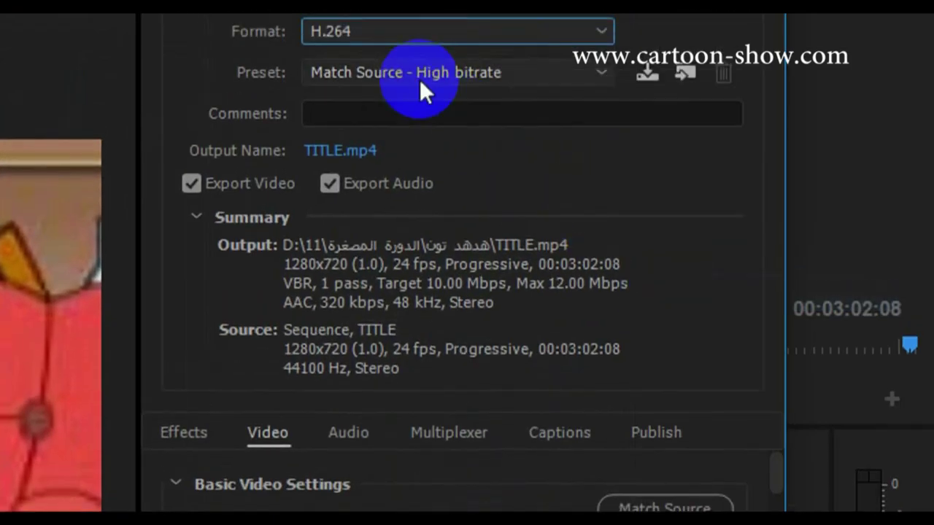
left_click(335, 42)
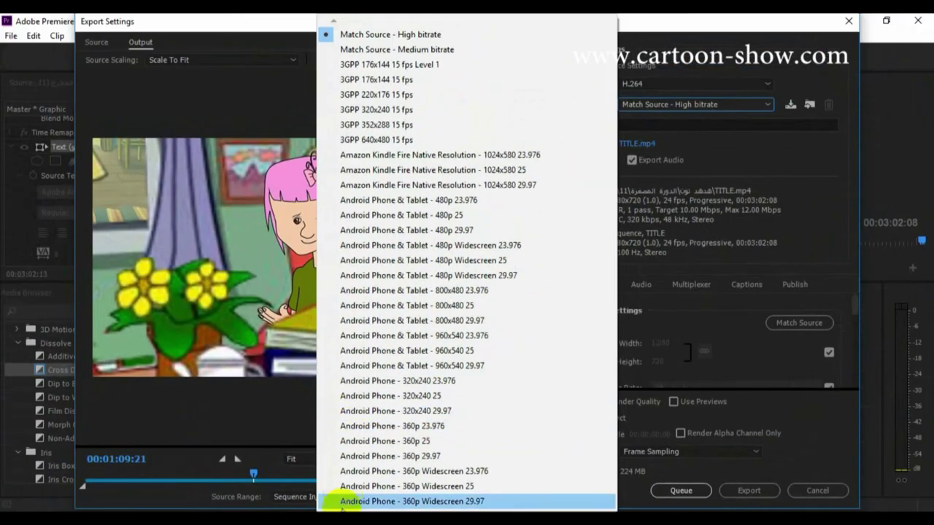
mouse_move(467, 514)
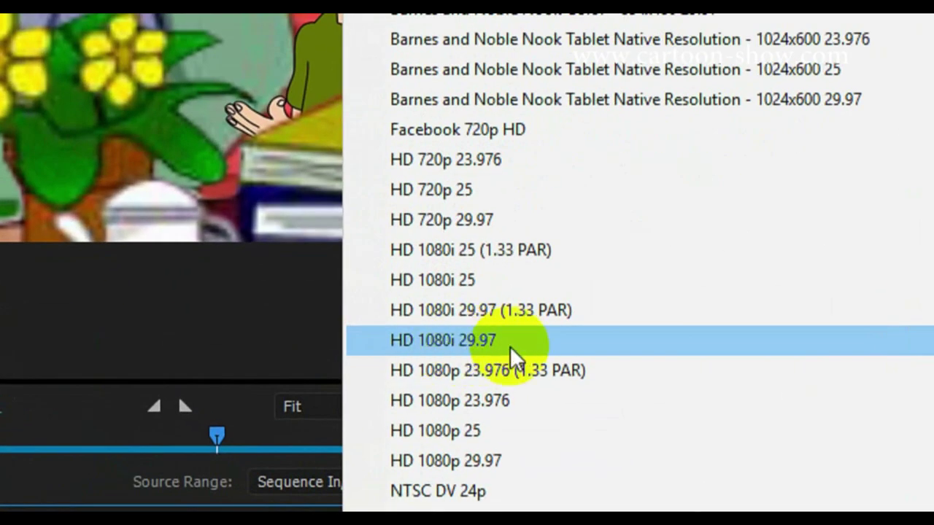
left_click(480, 345)
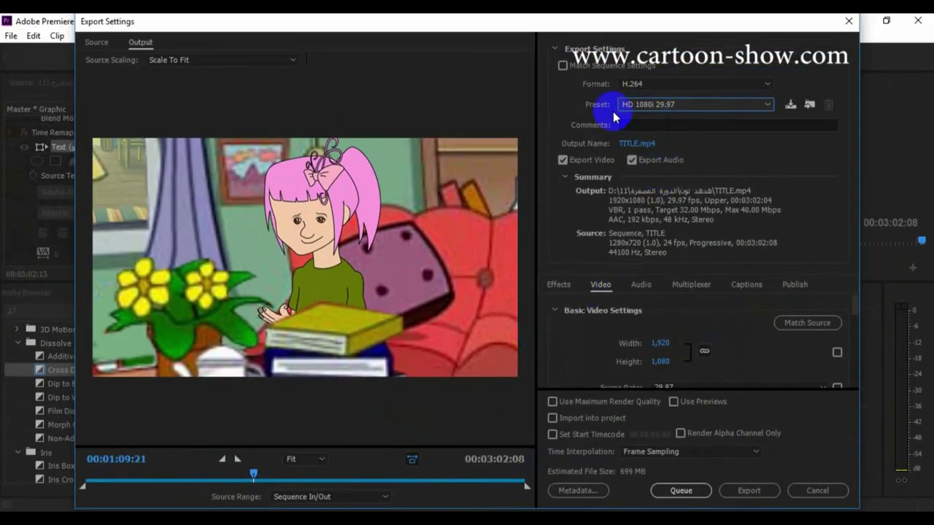
Set the export output to the VIDEO folder with the file name "تصدقوا فيلم كرتوني قصير CARTOON SHOW" and start the export
left_click(638, 144)
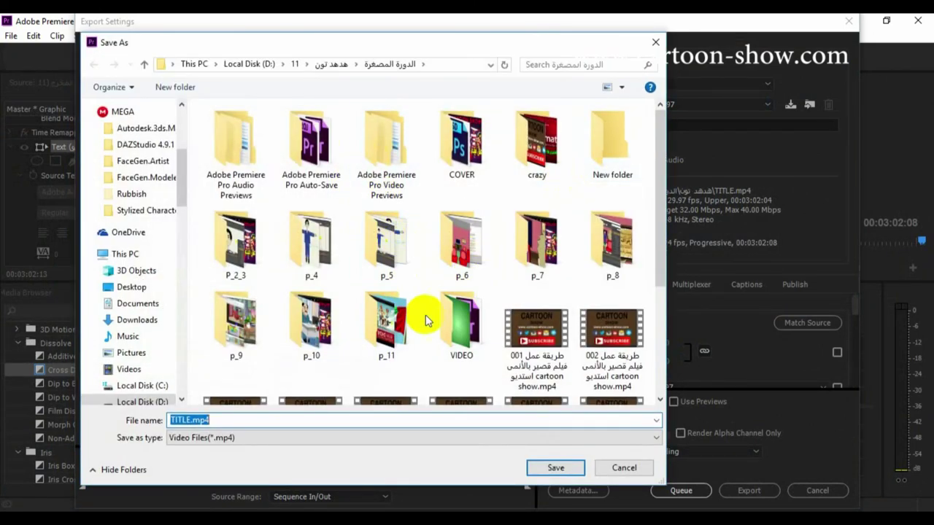
double_click(458, 323)
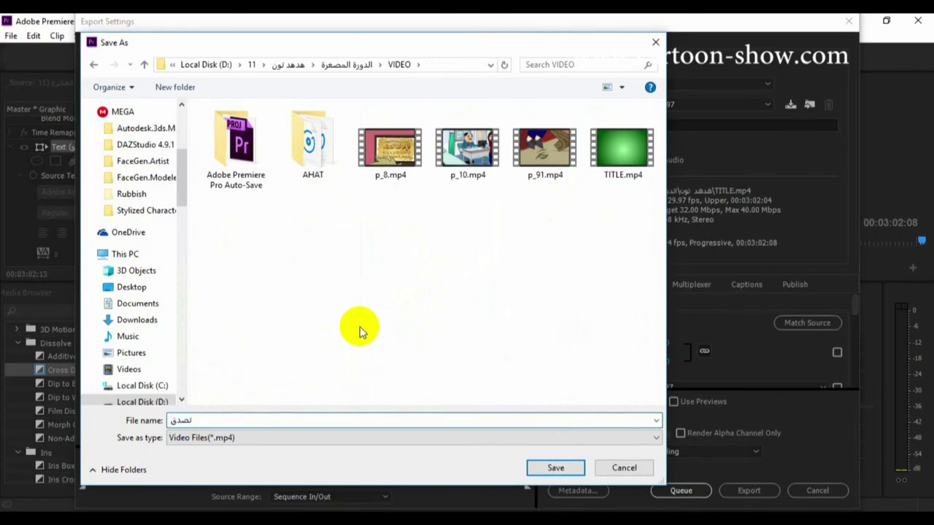
type("ا في")
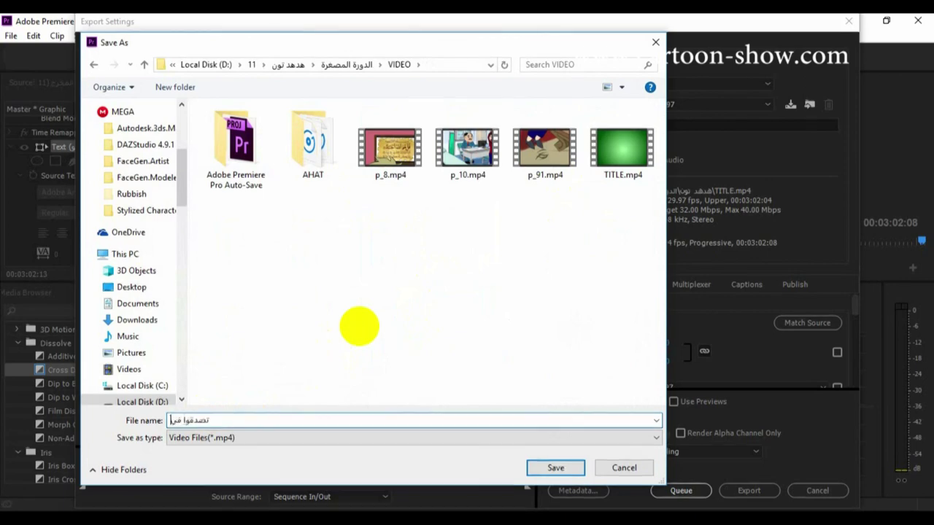
type("لم كرتوني قصير")
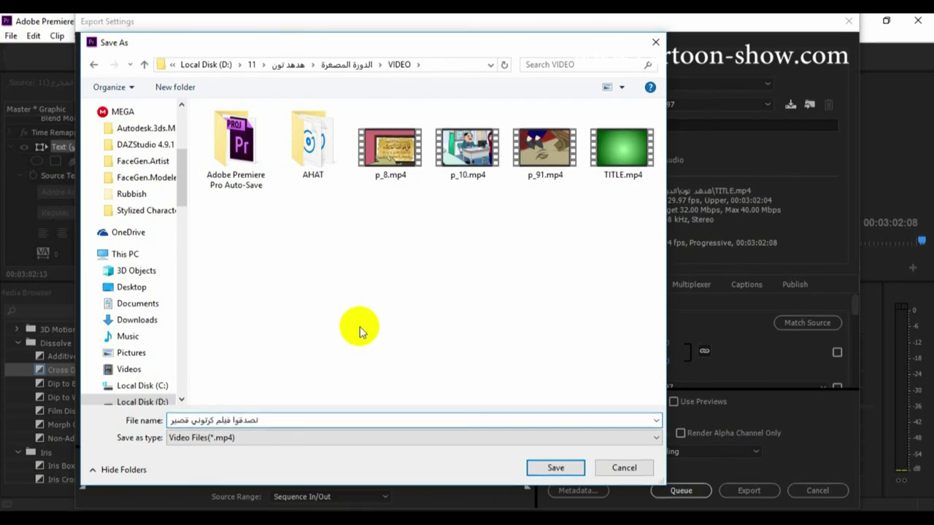
type(" CARTOON SHOW")
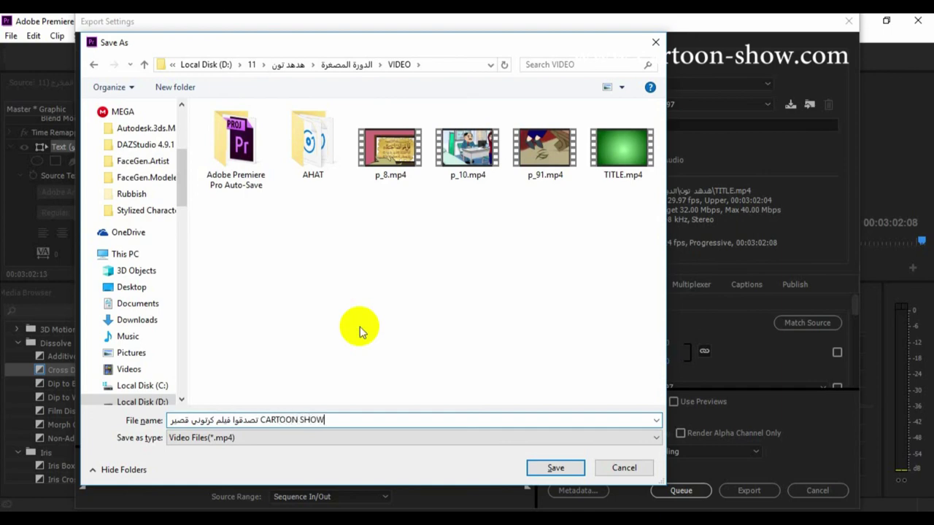
left_click(557, 466)
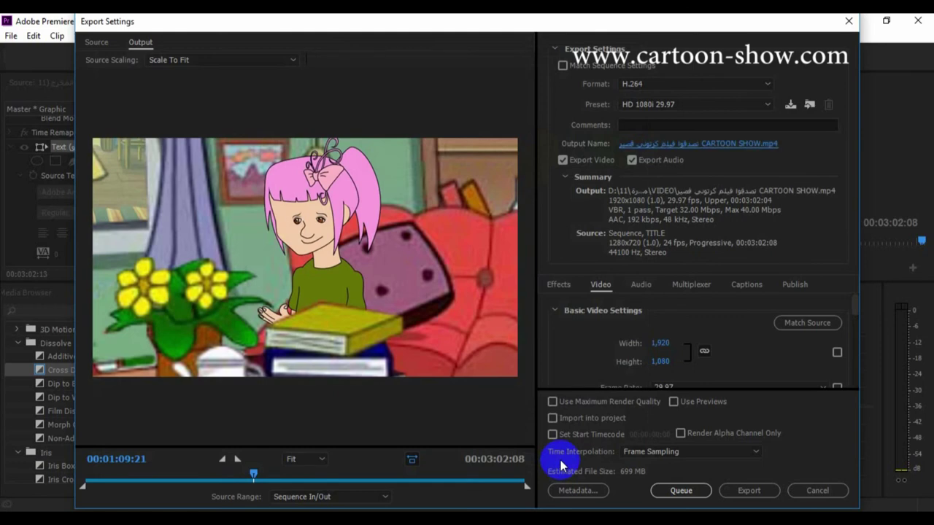
left_click(747, 492)
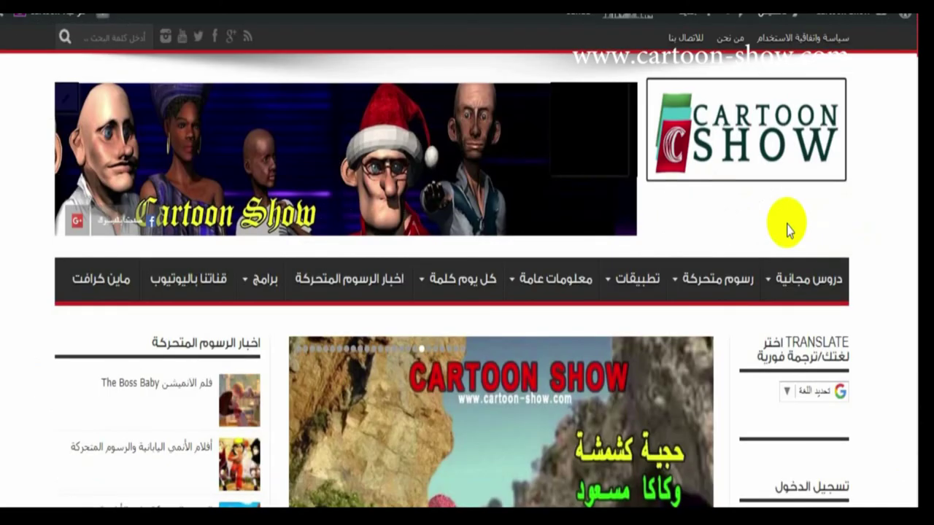
Switch to the Cartoon Show website in the browser and look over its programs menu, home page articles and site categories
mouse_move(259, 286)
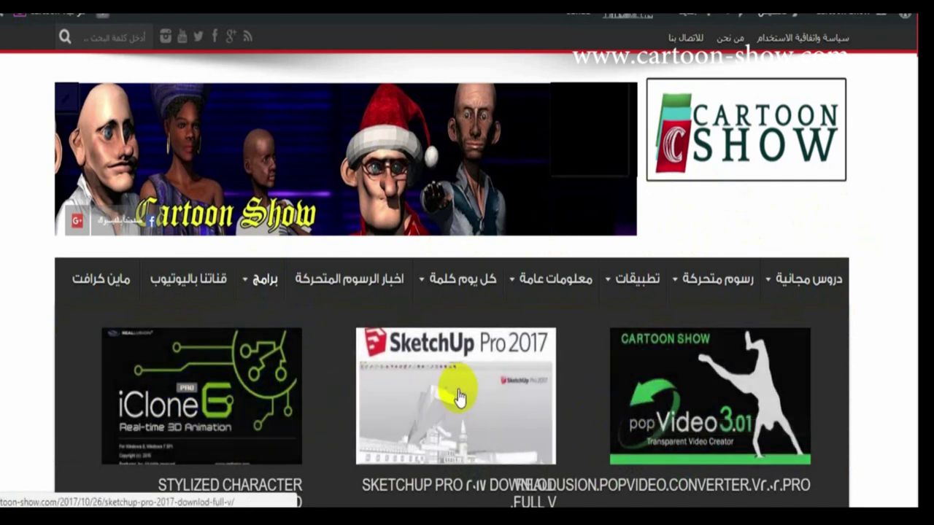
scroll(462, 394, "down", 2)
scroll(460, 394, "down", 5)
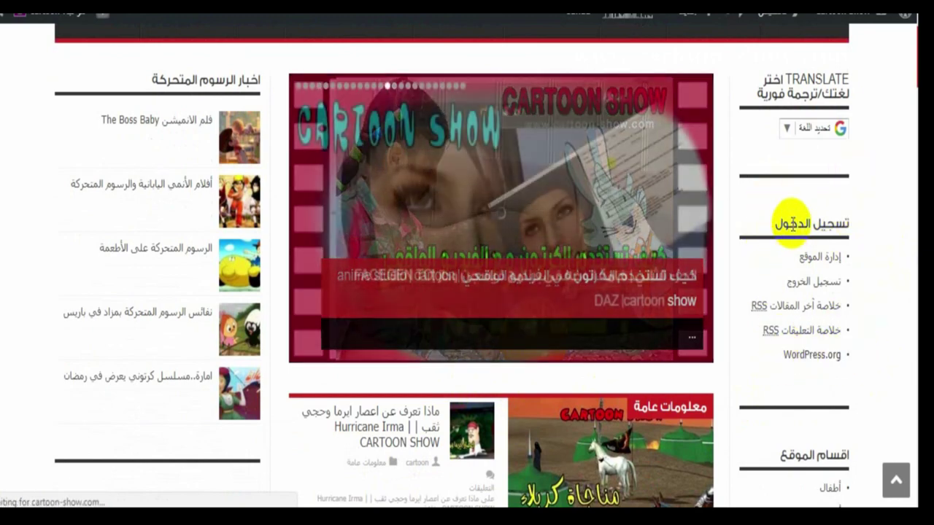
scroll(792, 285, "down", 4)
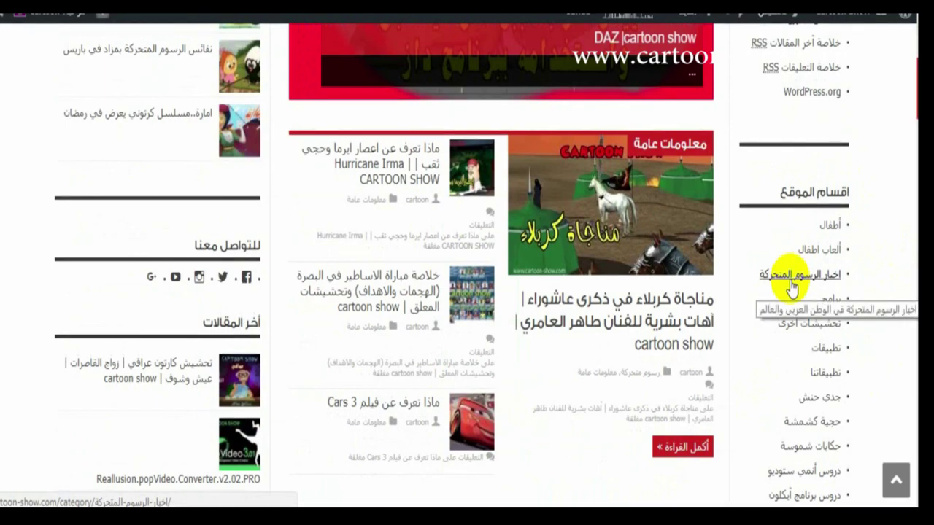
scroll(790, 281, "down", 3)
left_click(790, 280)
scroll(784, 277, "up", 4)
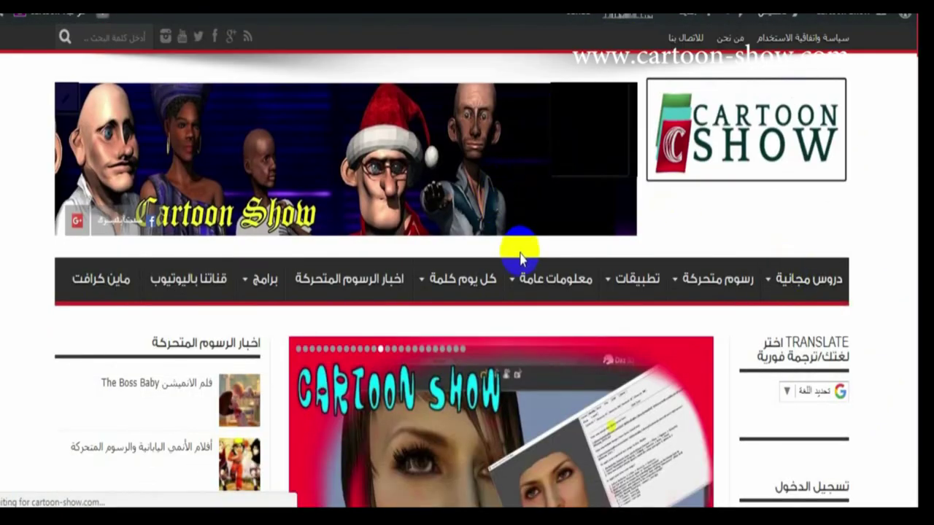
Check the free lessons menu and look through the software download posts on the site's programs (برامج) page
mouse_move(413, 297)
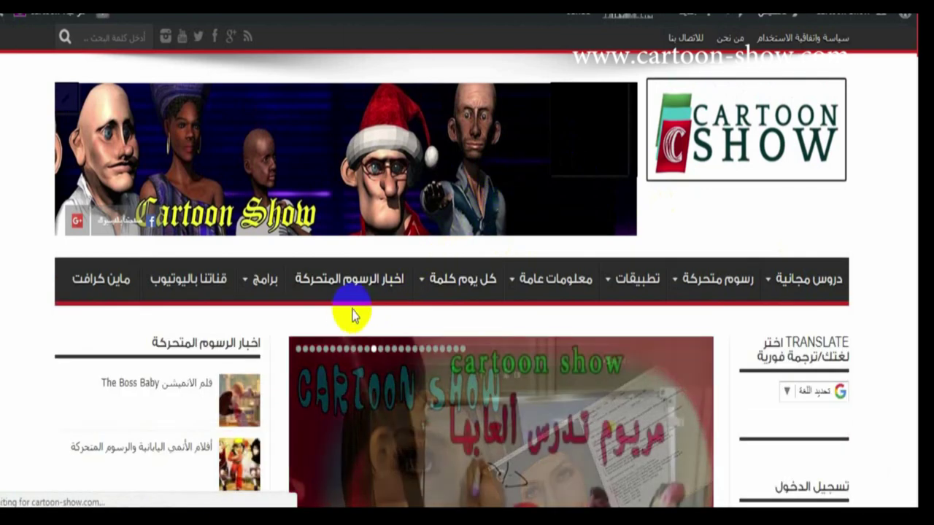
mouse_move(778, 288)
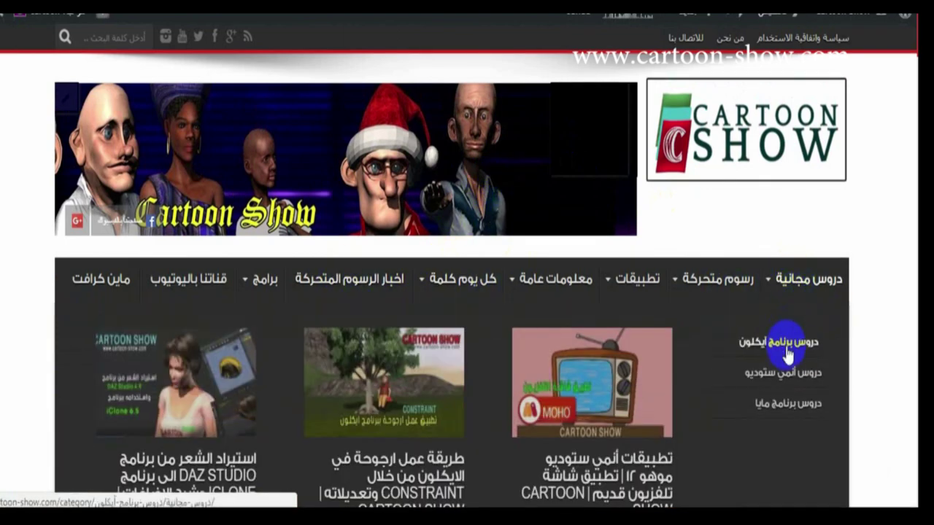
left_click(781, 403)
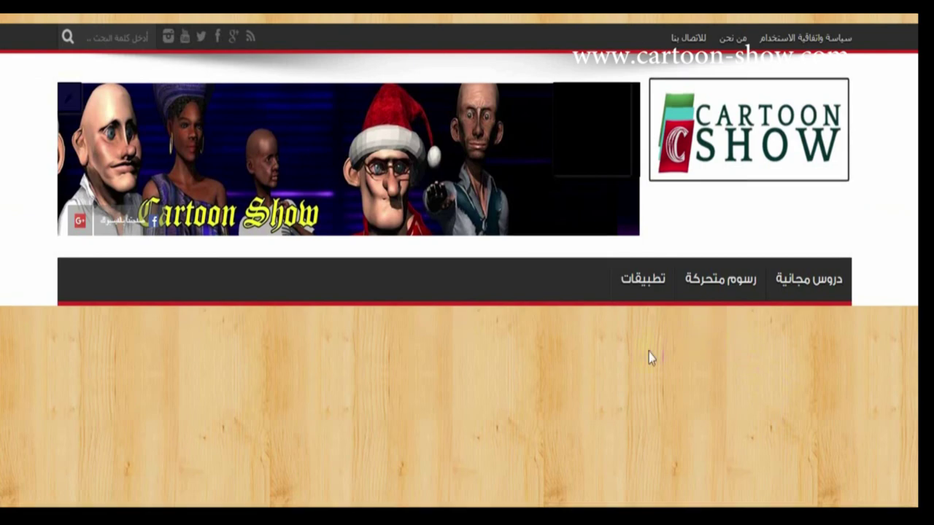
scroll(542, 323, "down", 4)
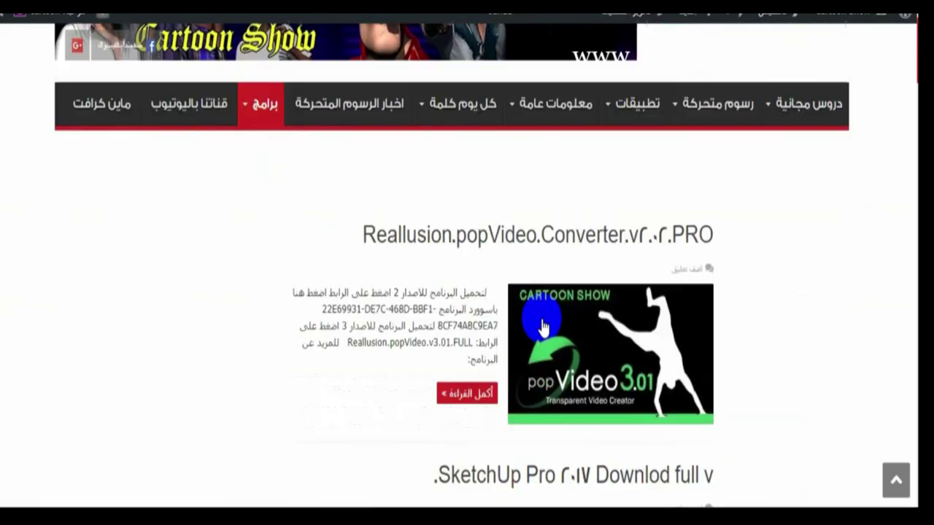
scroll(544, 319, "down", 4)
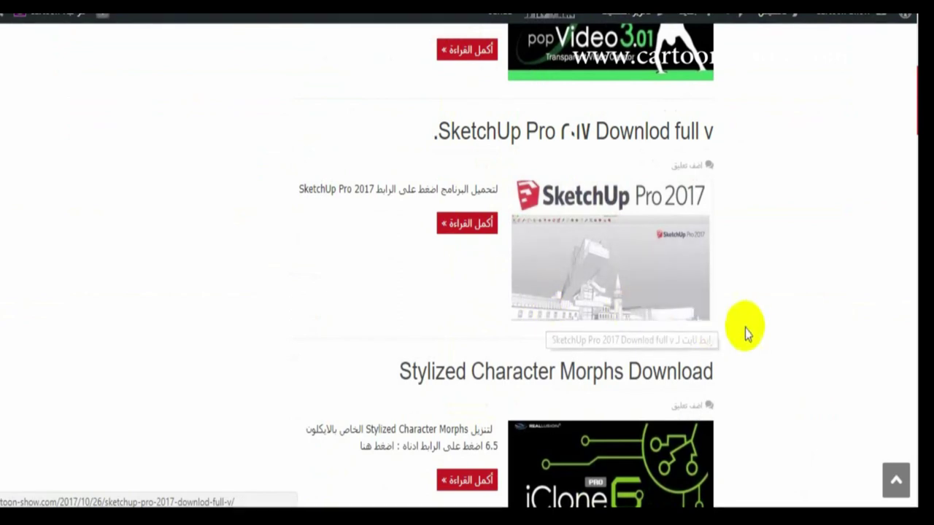
scroll(756, 328, "up", 1)
scroll(757, 328, "up", 3)
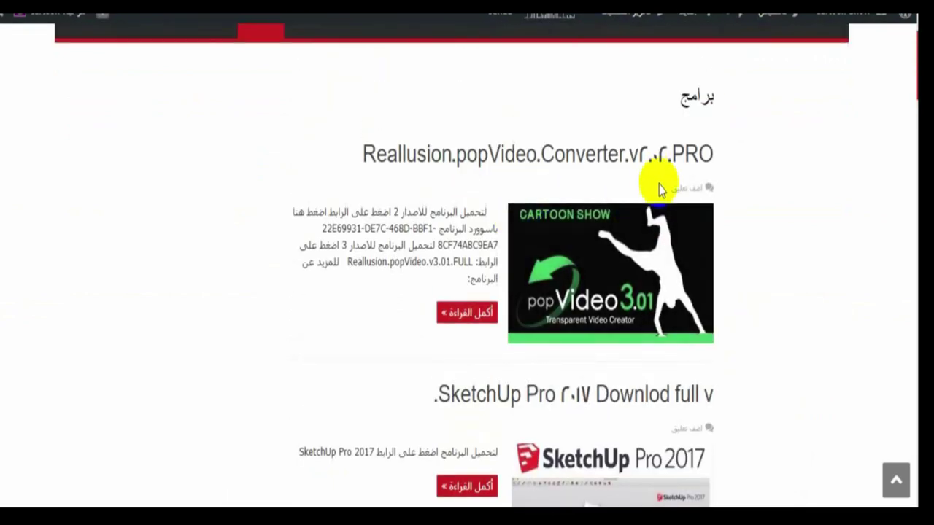